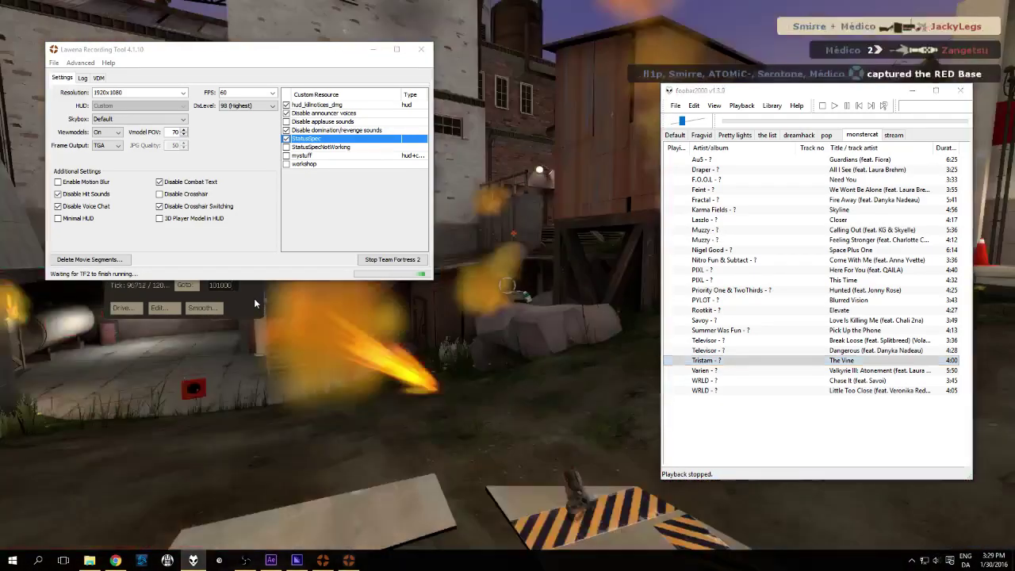
- Return to the Team Fortress 2 demo playback with the demo controls hidden and watch it run
{"action": "left_click", "coordinate": [254, 298]}
{"action": "key", "text": "shift+F2"}
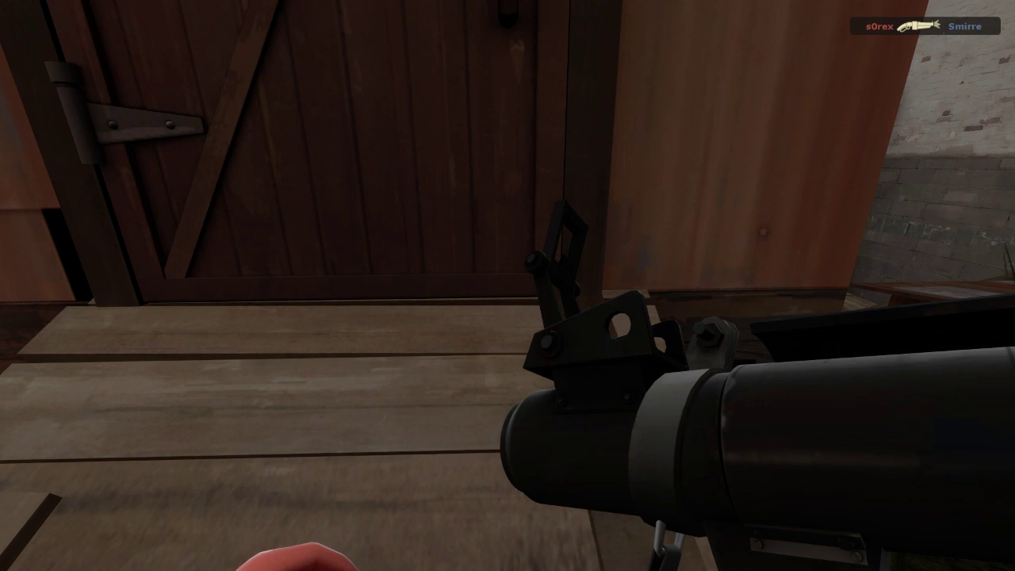
{"action": "key", "text": "Escape"}
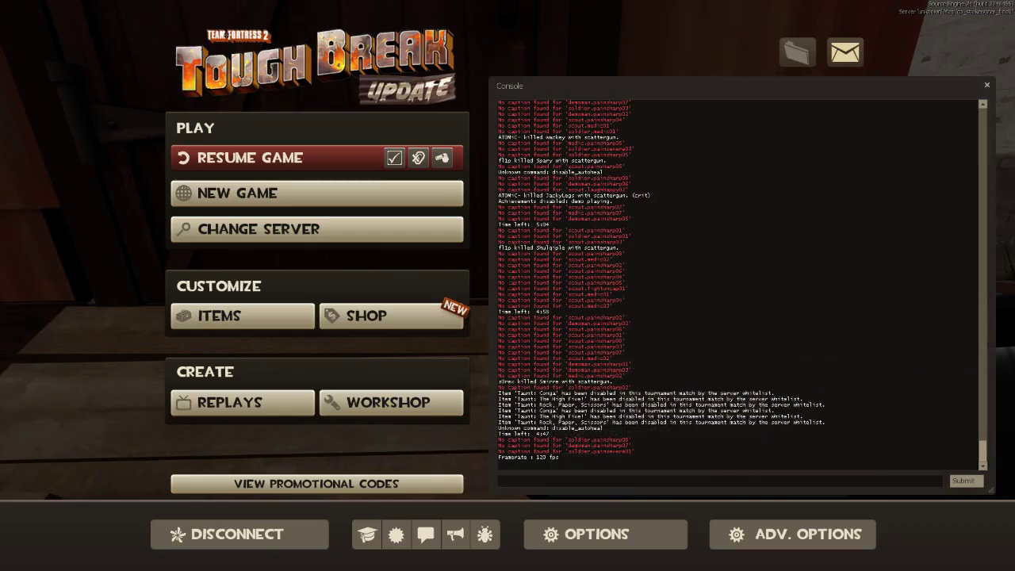
{"action": "key", "text": "Escape"}
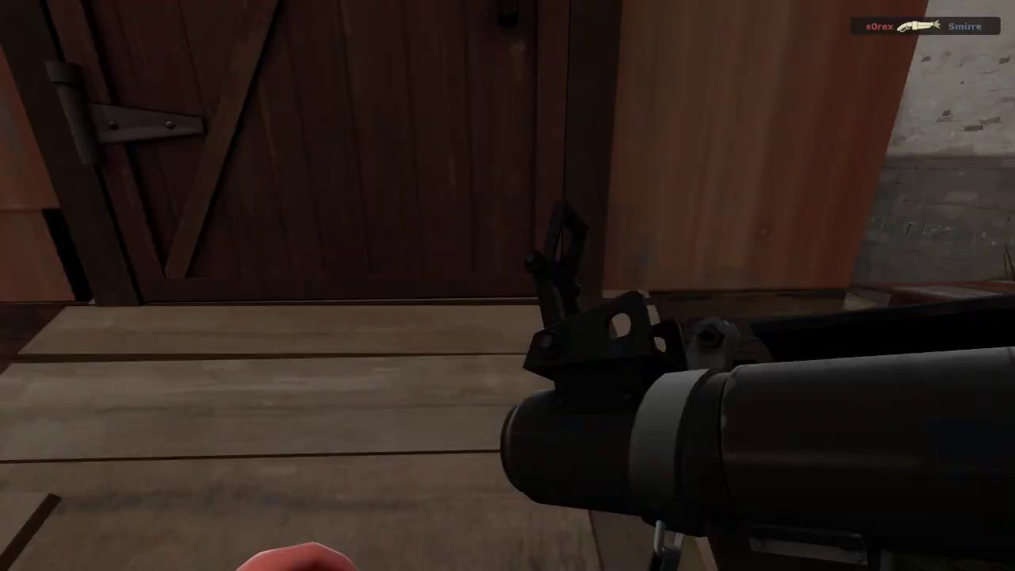
{"action": "key", "text": "Escape"}
{"action": "key", "text": "Escape"}
{"action": "key", "text": "Escape"}
{"action": "key", "text": "Escape"}
{"action": "key", "text": "Escape"}
{"action": "key", "text": "Escape"}
{"action": "key", "text": "shift+F2"}
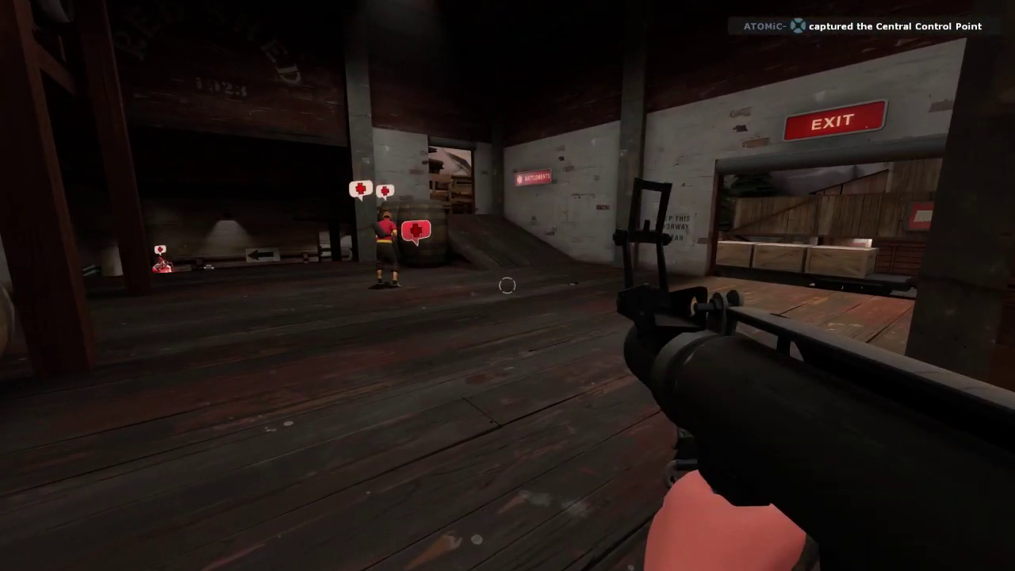
- Leave the game for the desktop, launch Vegas Pro 13 and maximize its window
{"action": "key", "text": "alt+Tab"}
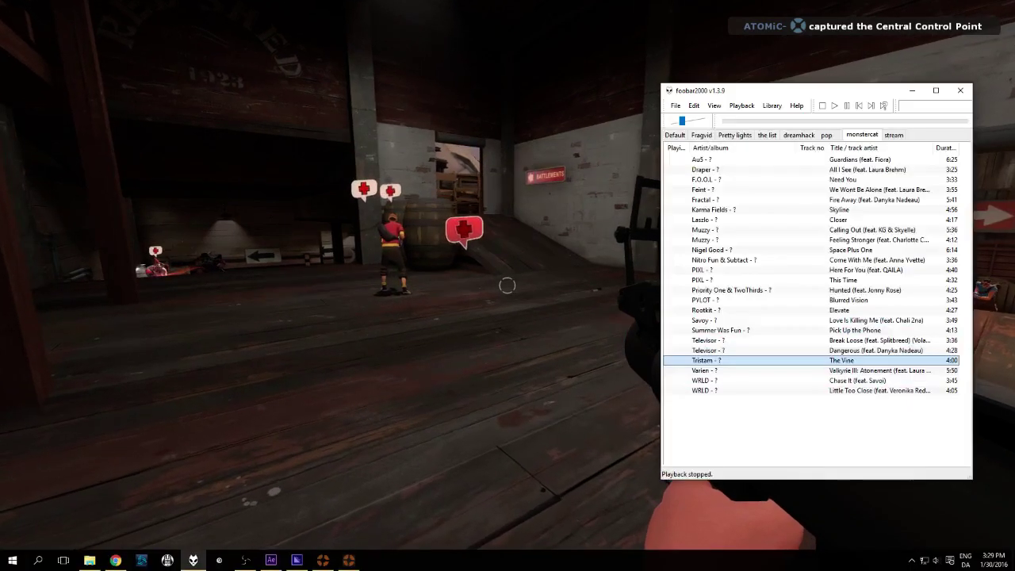
{"action": "key", "text": "super"}
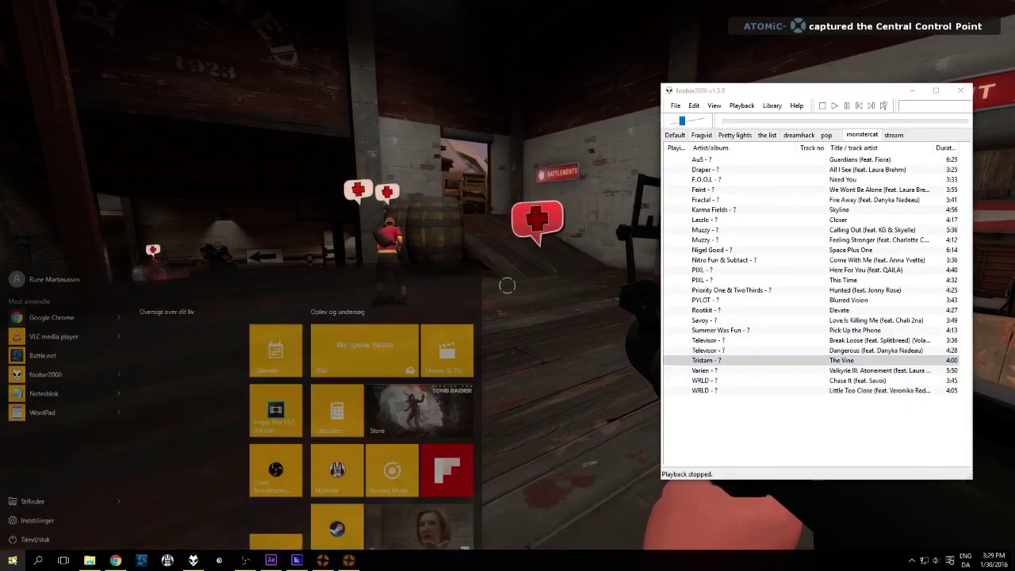
{"action": "left_click", "coordinate": [259, 366]}
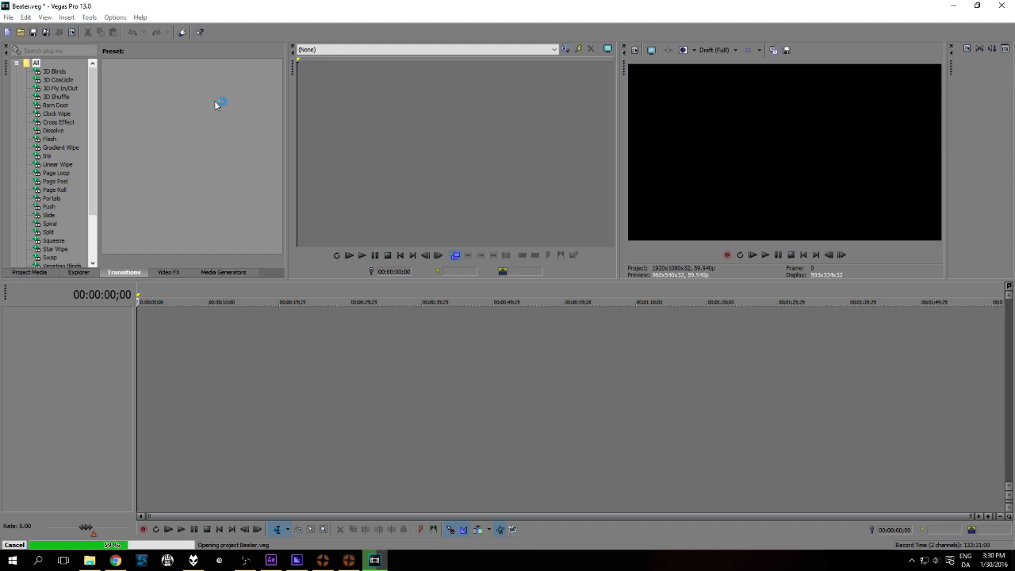
{"action": "left_click", "coordinate": [9, 18]}
{"action": "double_click", "coordinate": [159, 6]}
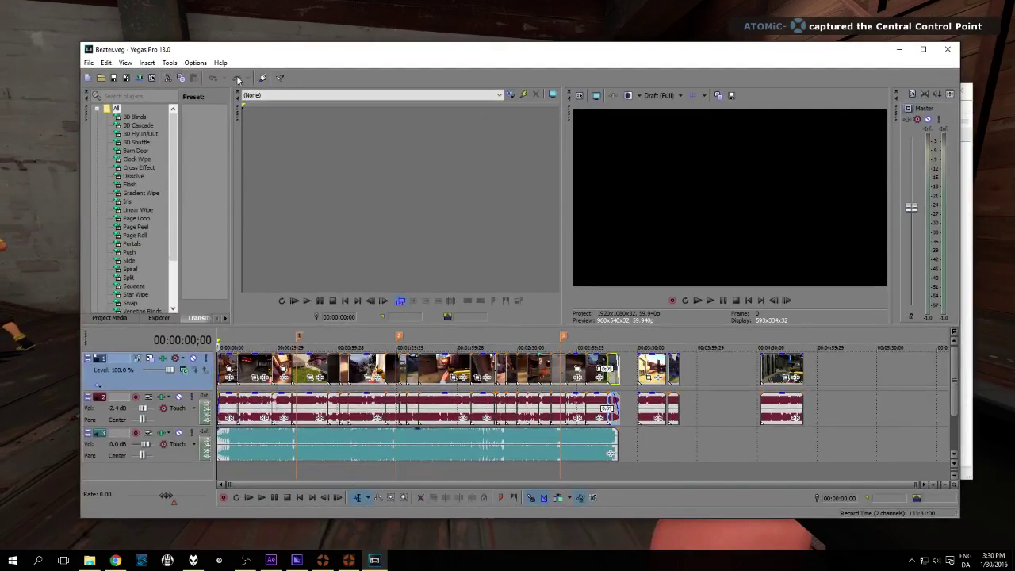
{"action": "double_click", "coordinate": [238, 49]}
- Open the recent project TFTV Plays.veg, ignoring all missing files and leaving them offline
{"action": "left_click", "coordinate": [26, 17]}
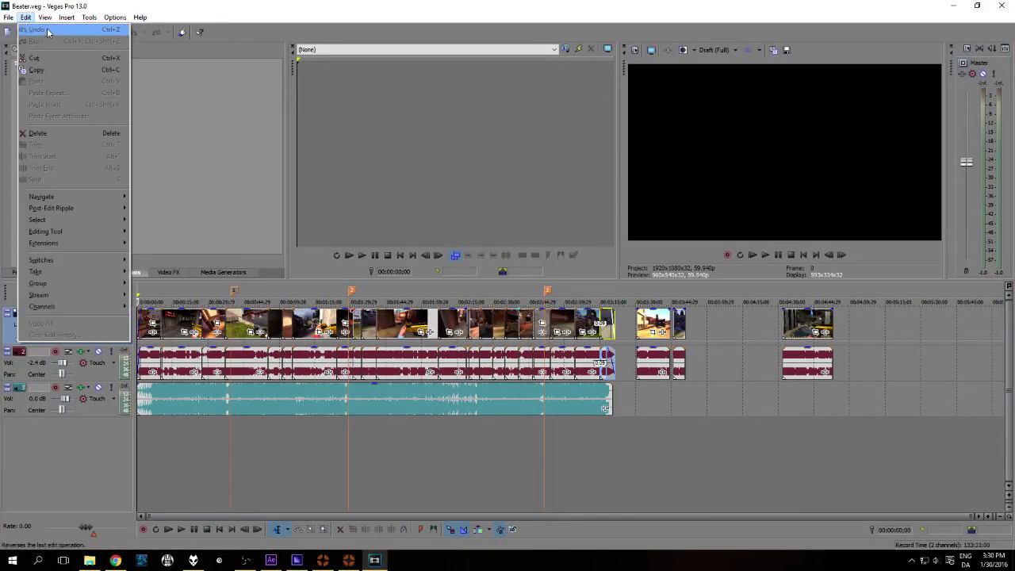
{"action": "mouse_move", "coordinate": [9, 16]}
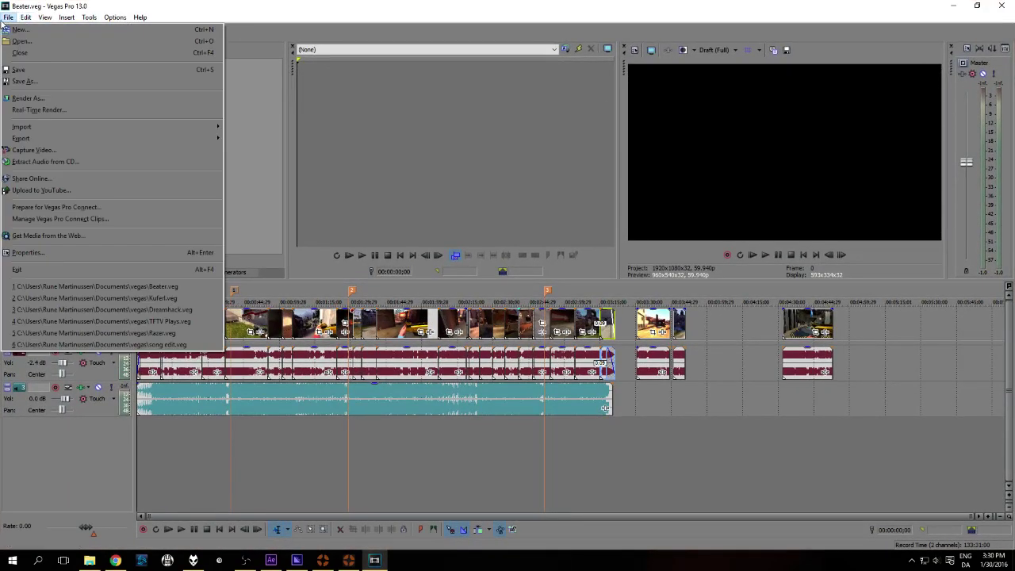
{"action": "left_click", "coordinate": [157, 325]}
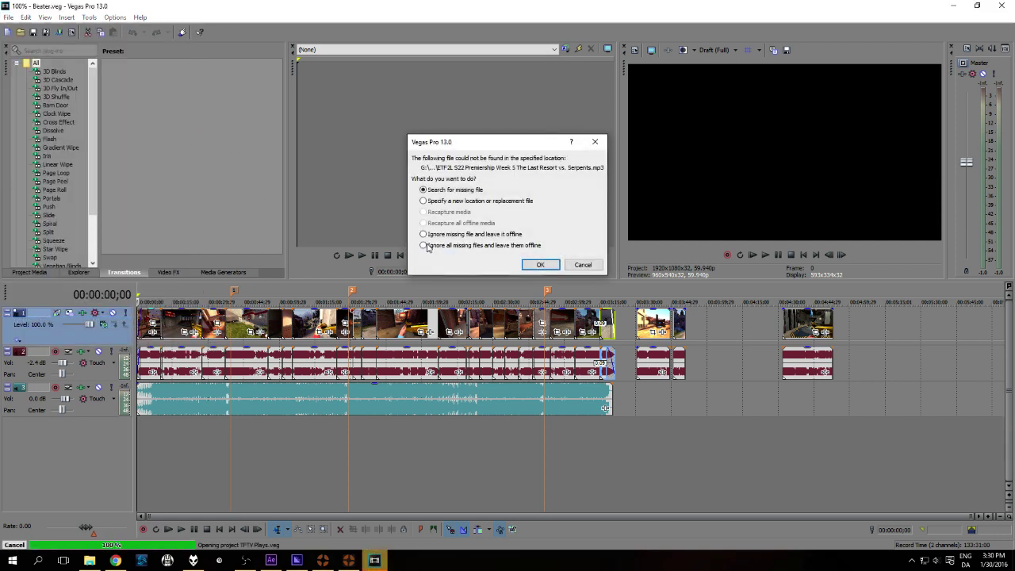
{"action": "left_click", "coordinate": [537, 265]}
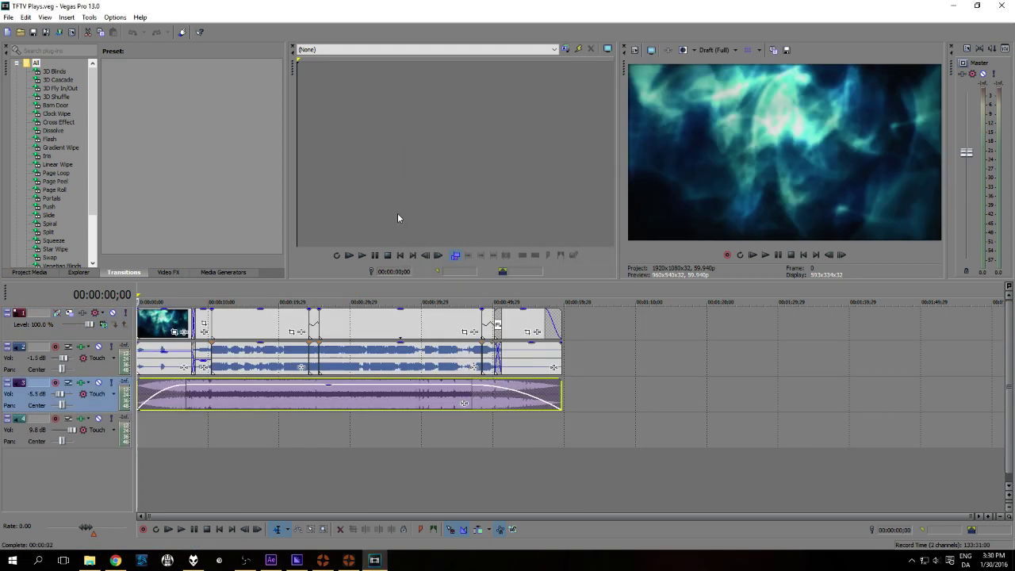
- Delete all the old clips on the first video track and their audio, except the ending clip
{"action": "left_click", "coordinate": [169, 323]}
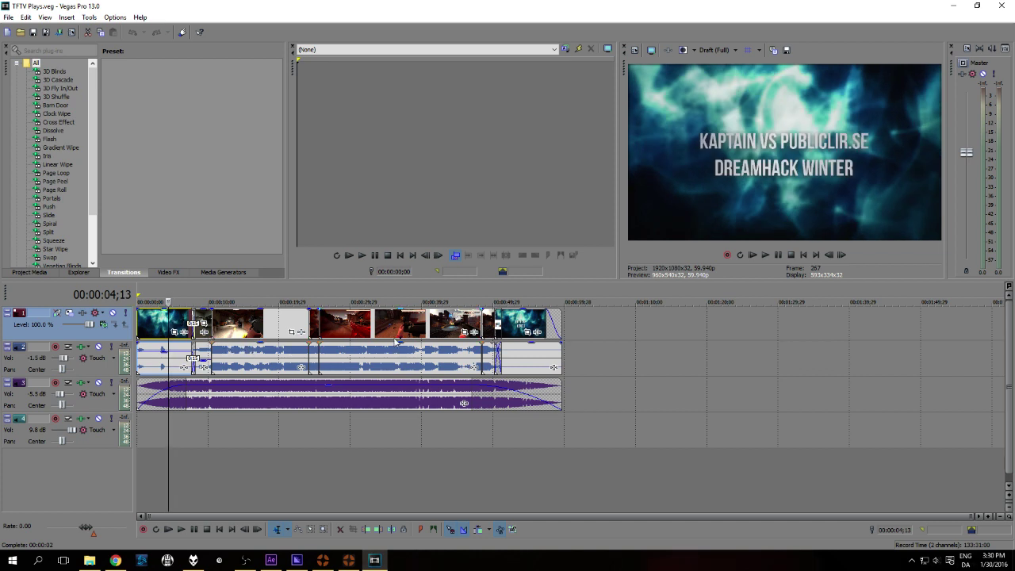
{"action": "left_click", "coordinate": [479, 325]}
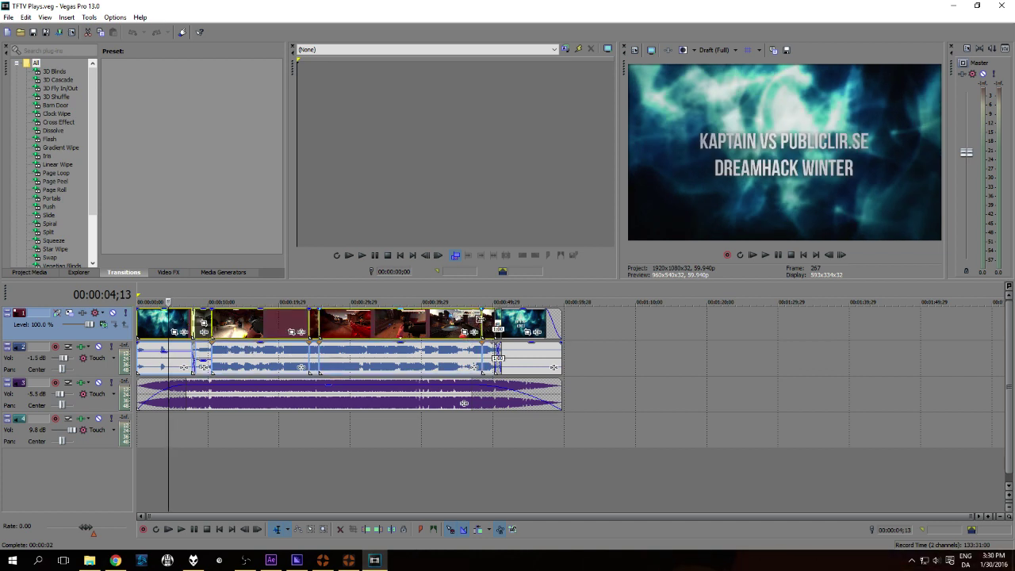
{"action": "key", "text": "Delete"}
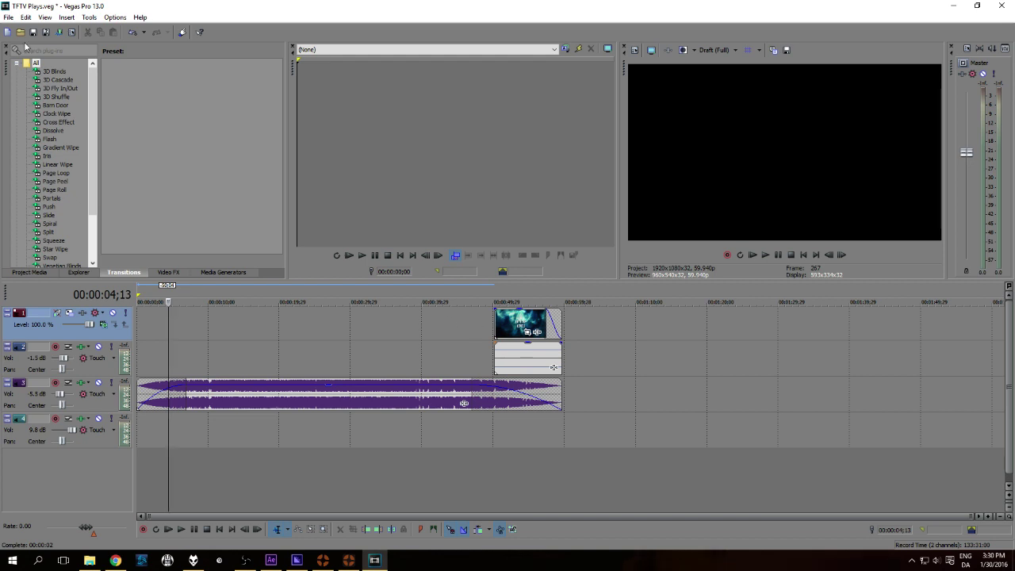
- Remove all unused media from the project, save it and return the cursor to the timeline start
{"action": "left_click", "coordinate": [32, 273]}
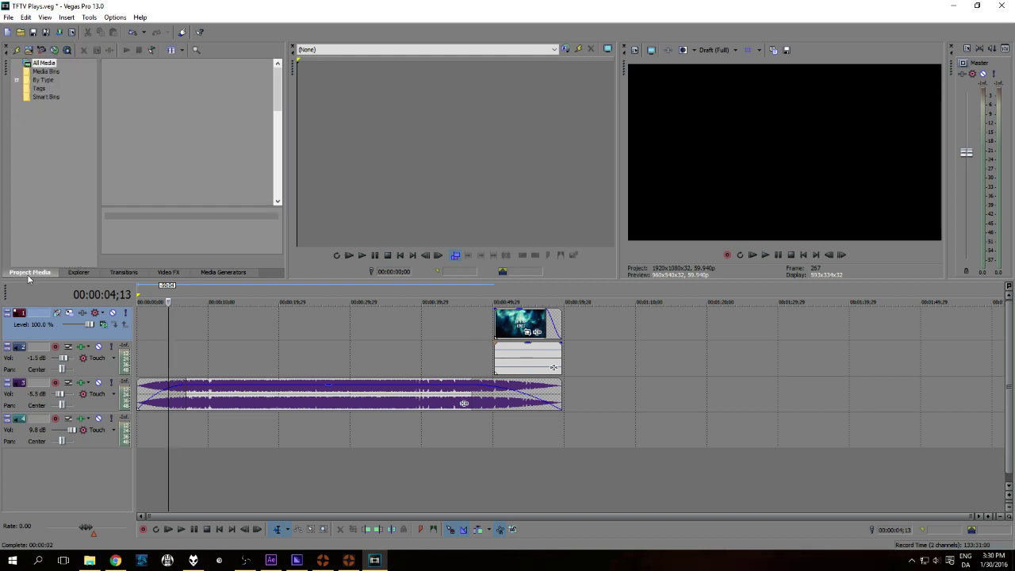
{"action": "left_click", "coordinate": [17, 52]}
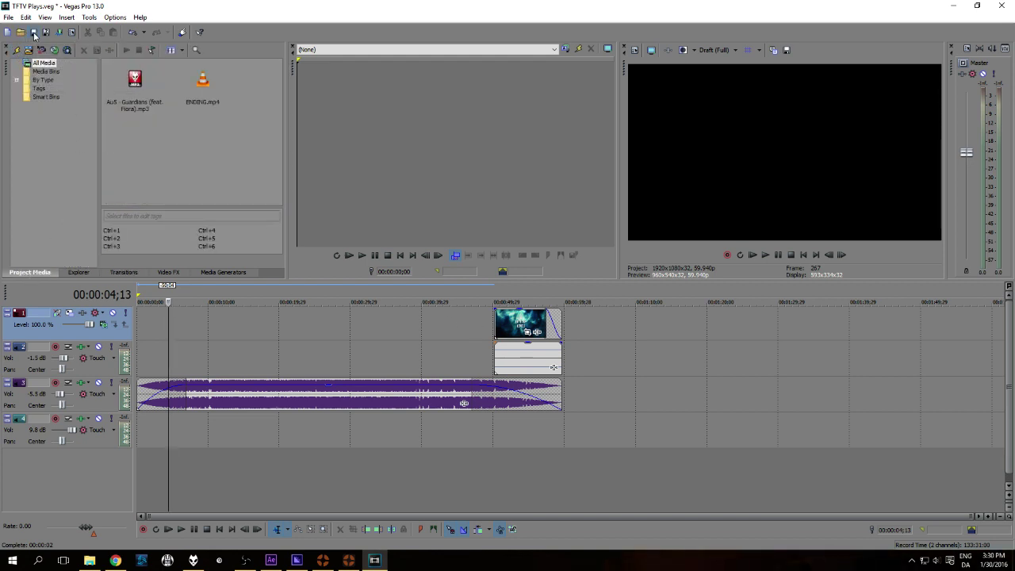
{"action": "left_click", "coordinate": [138, 317]}
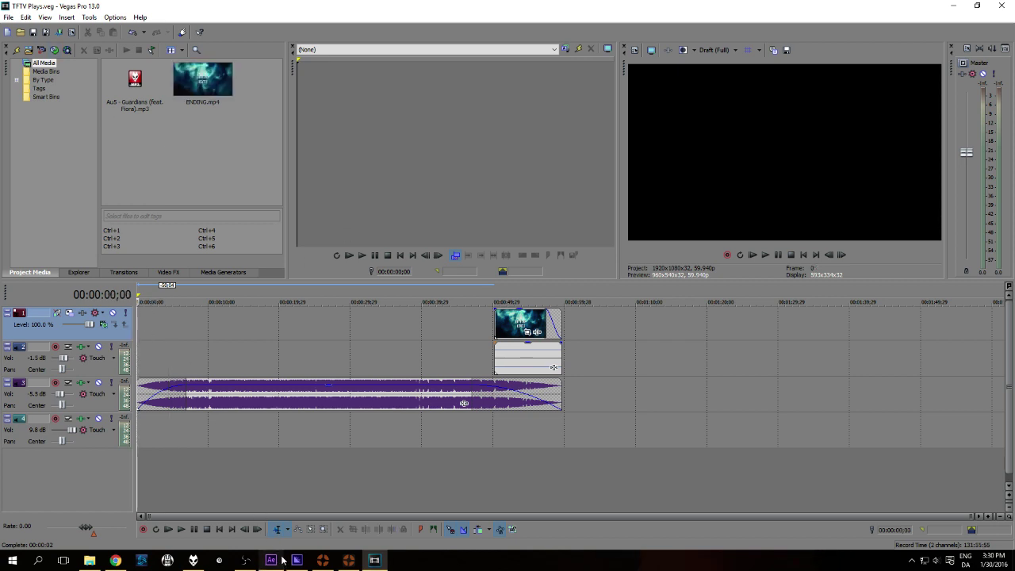
- Switch to Adobe Media Encoder and close it, returning to Vegas Pro
{"action": "mouse_move", "coordinate": [295, 558]}
{"action": "left_click", "coordinate": [296, 529]}
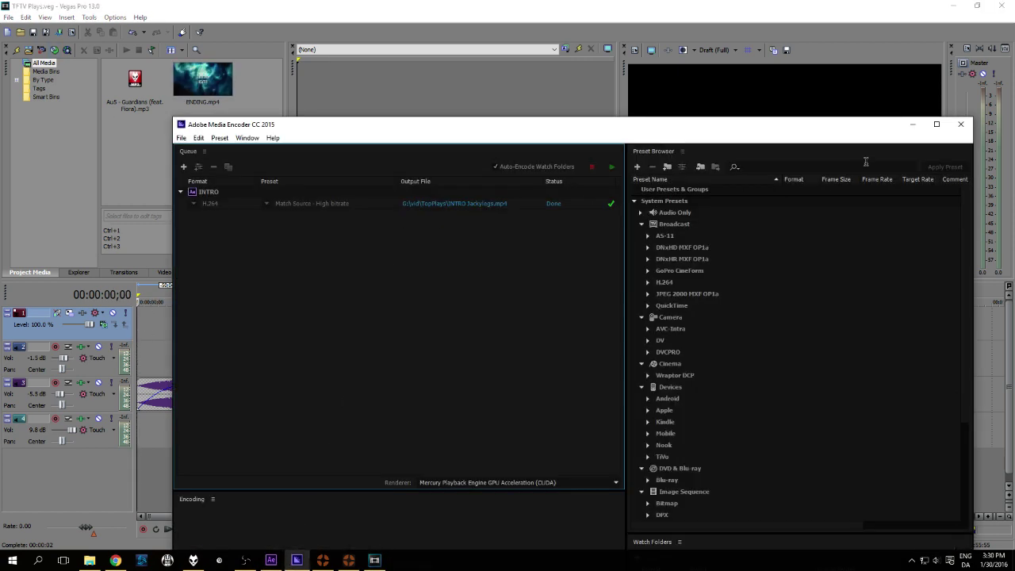
{"action": "key", "text": "alt+F4"}
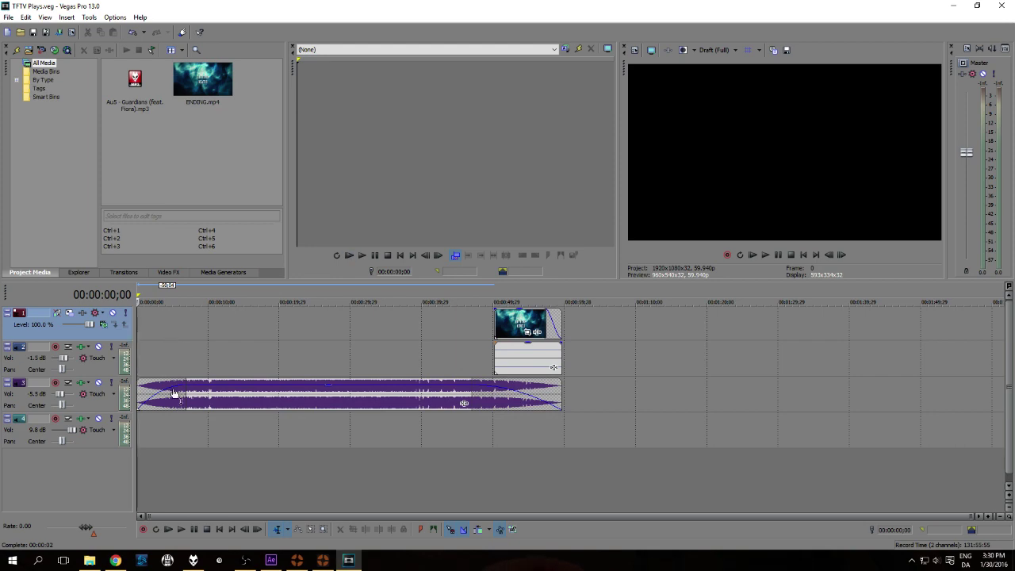
- Insert the video INTRO Jackylegs from the vid\TopPlays folder at the start of the timeline
{"action": "key", "text": "ctrl+o"}
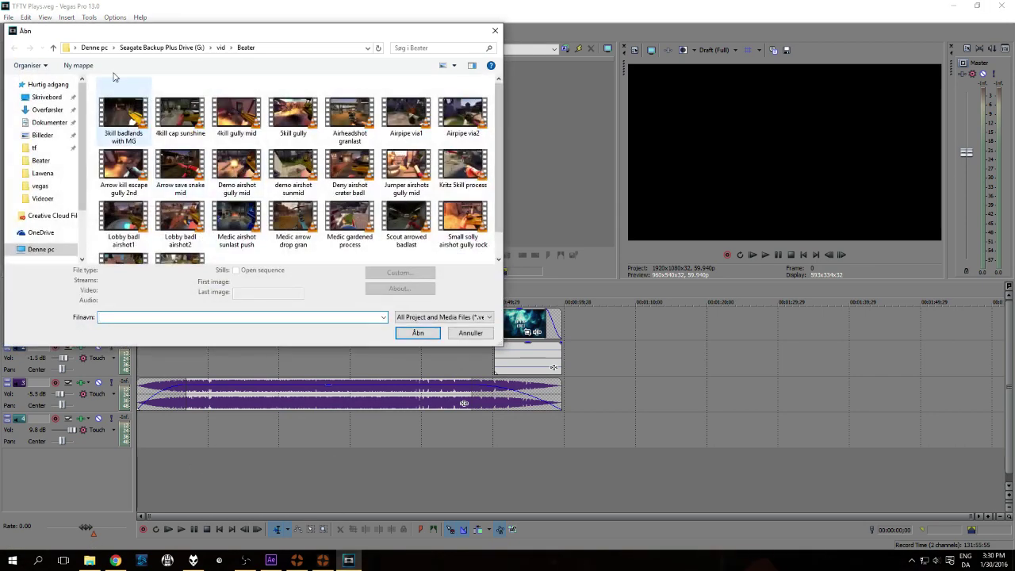
{"action": "left_click", "coordinate": [221, 47]}
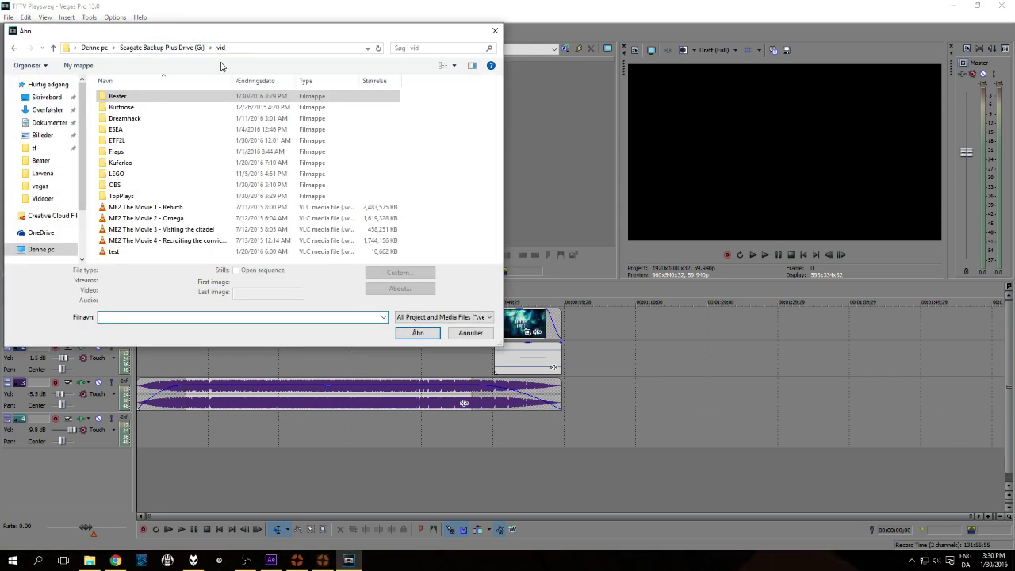
{"action": "double_click", "coordinate": [115, 196]}
{"action": "left_click", "coordinate": [124, 218]}
{"action": "scroll", "coordinate": [183, 200], "scroll_direction": "down", "scroll_amount": 2}
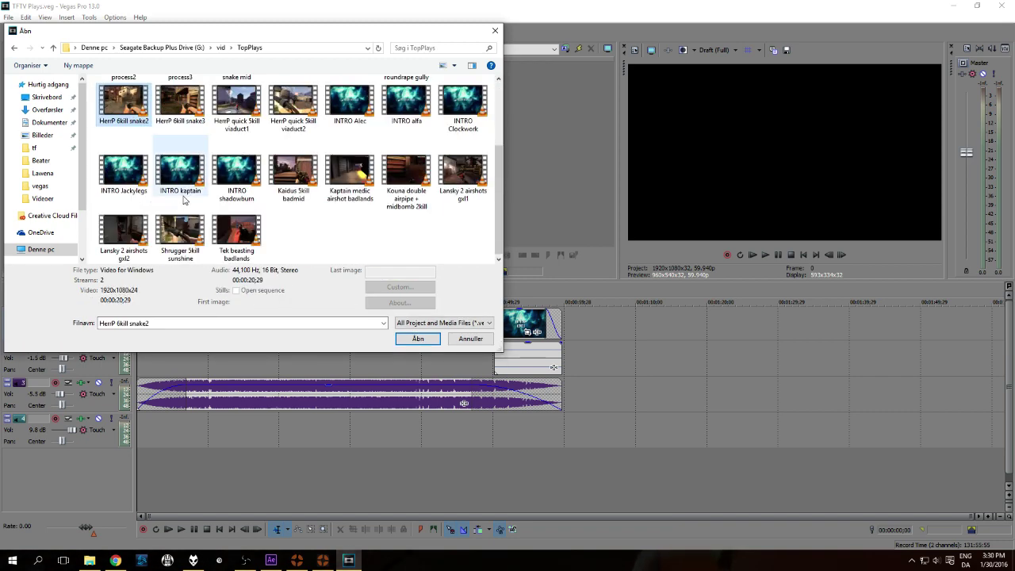
{"action": "double_click", "coordinate": [127, 173]}
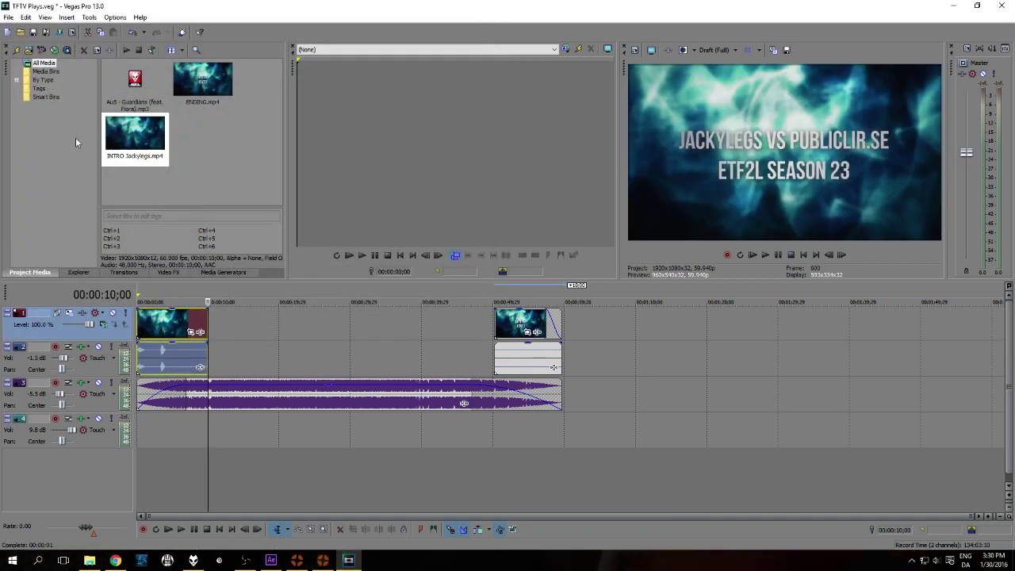
- Play back the intro with the old music, and delete the music event from the third track
{"action": "left_click", "coordinate": [171, 531]}
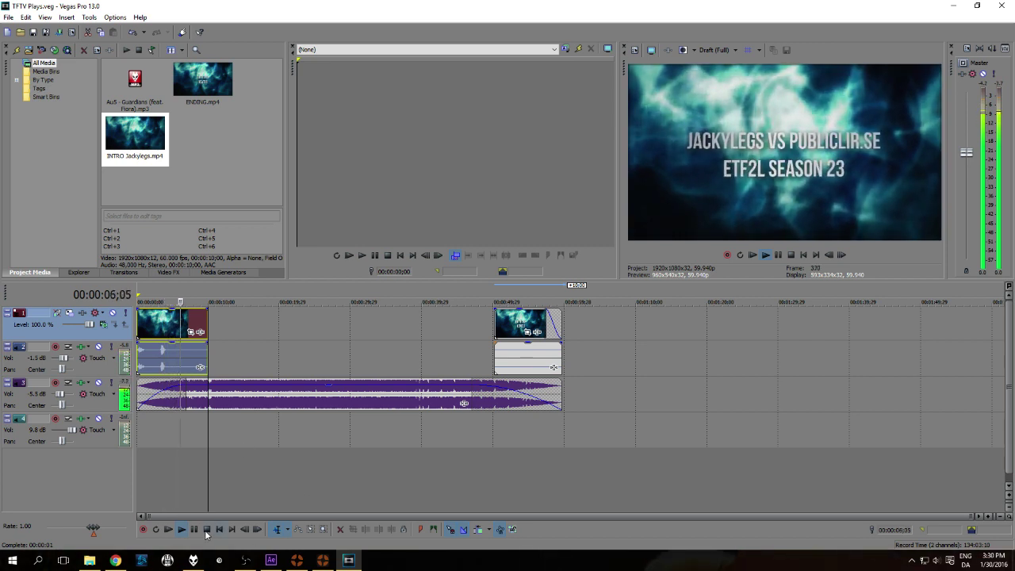
{"action": "left_click", "coordinate": [358, 409]}
{"action": "key", "text": "space"}
{"action": "left_click_drag", "start_coordinate": [335, 405], "coordinate": [447, 403]}
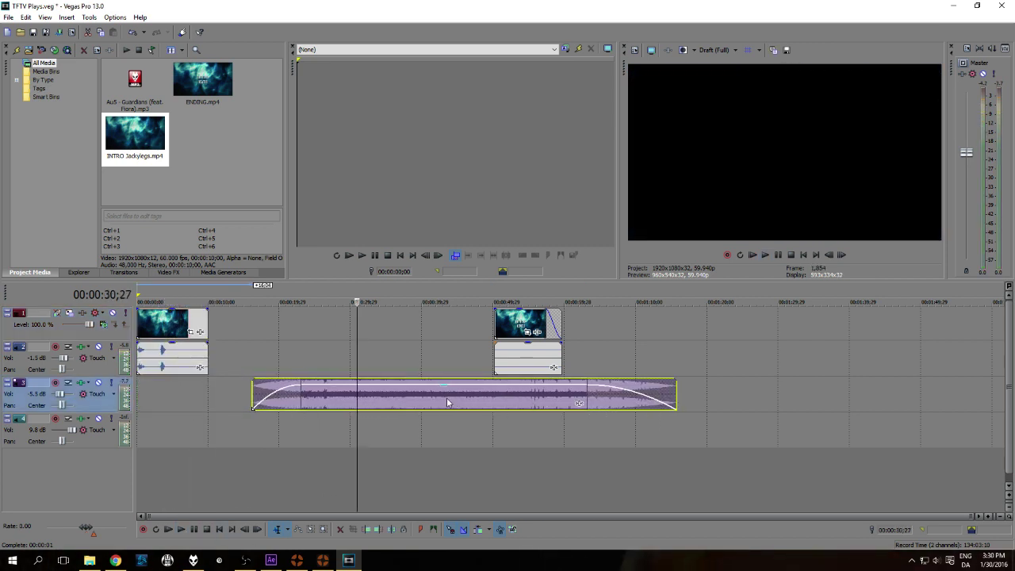
{"action": "key", "text": "Delete"}
{"action": "left_click", "coordinate": [142, 408]}
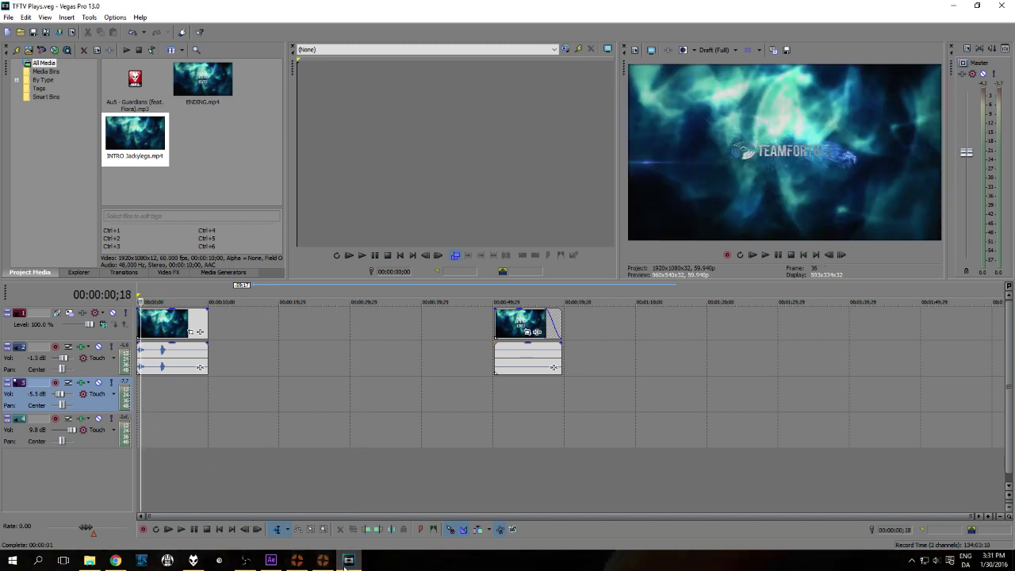
{"action": "mouse_move", "coordinate": [322, 559]}
{"action": "mouse_move", "coordinate": [333, 533]}
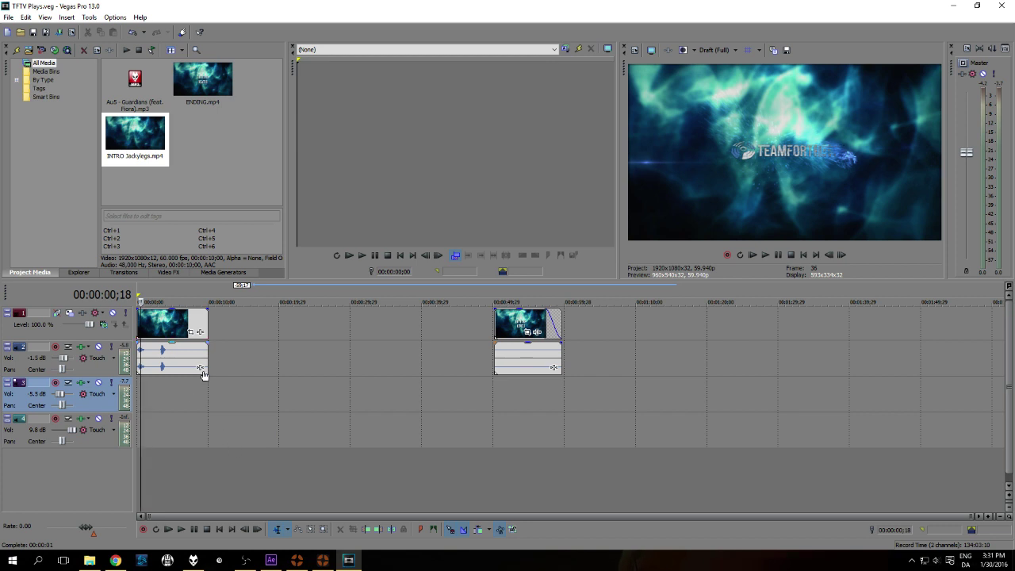
{"action": "left_click", "coordinate": [504, 336]}
{"action": "left_click", "coordinate": [521, 321]}
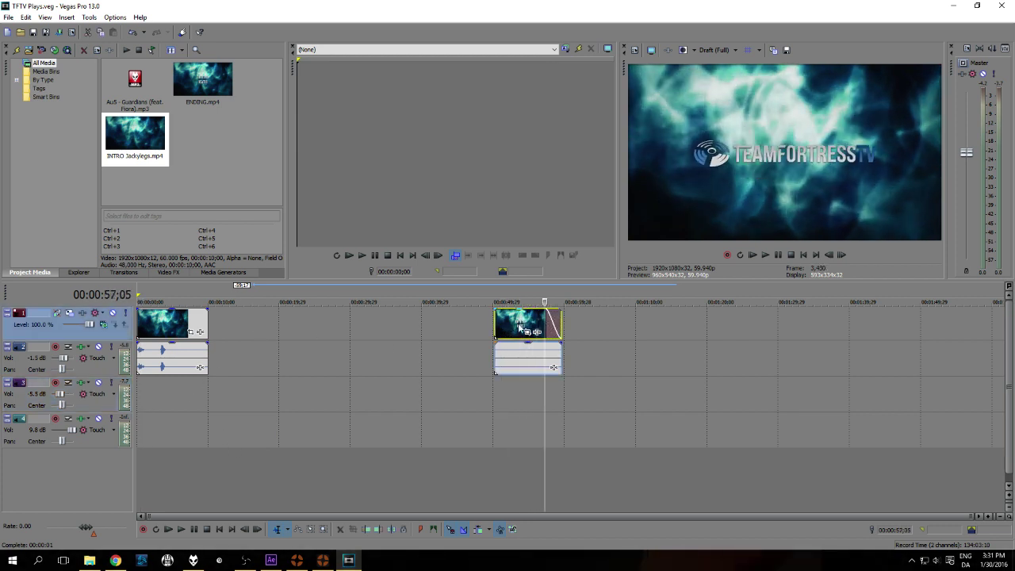
{"action": "left_click", "coordinate": [215, 333]}
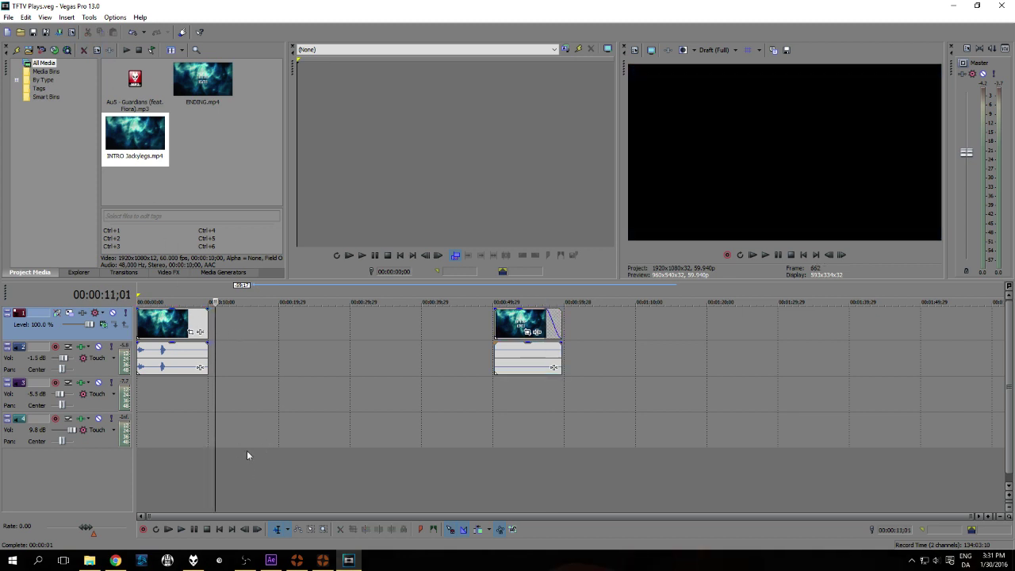
- Insert the song Varien - Valkyrie III- Atonement from the Musik\Monstercat folder on the third track
{"action": "left_click", "coordinate": [171, 394]}
{"action": "right_click", "coordinate": [318, 466]}
{"action": "key", "text": "ctrl+o"}
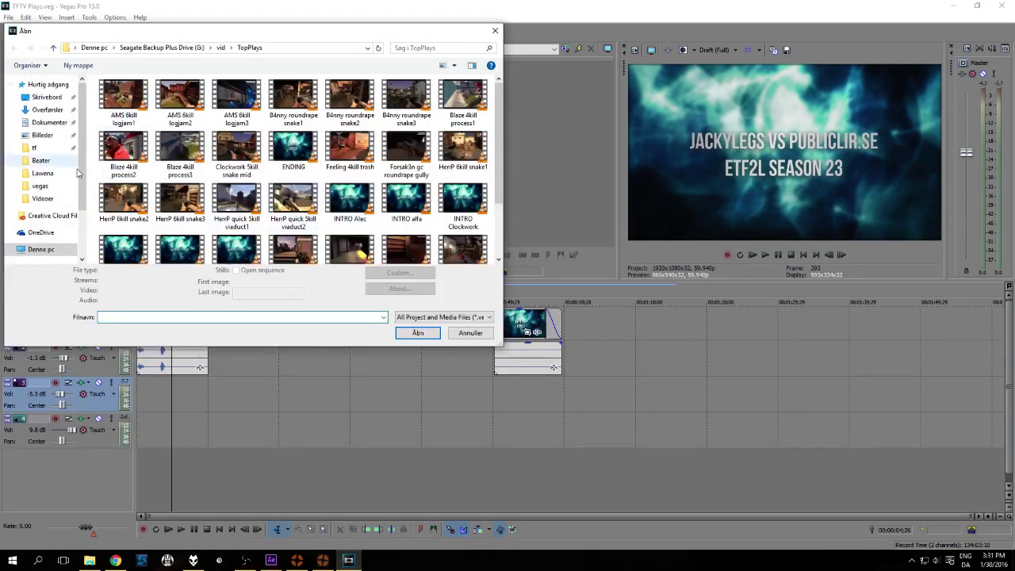
{"action": "left_click", "coordinate": [48, 249]}
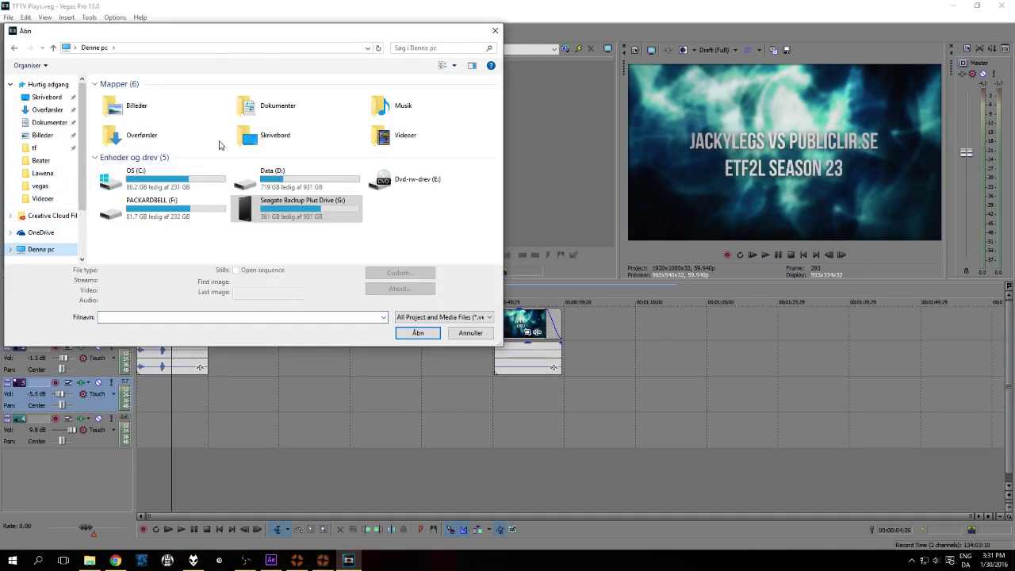
{"action": "double_click", "coordinate": [390, 107]}
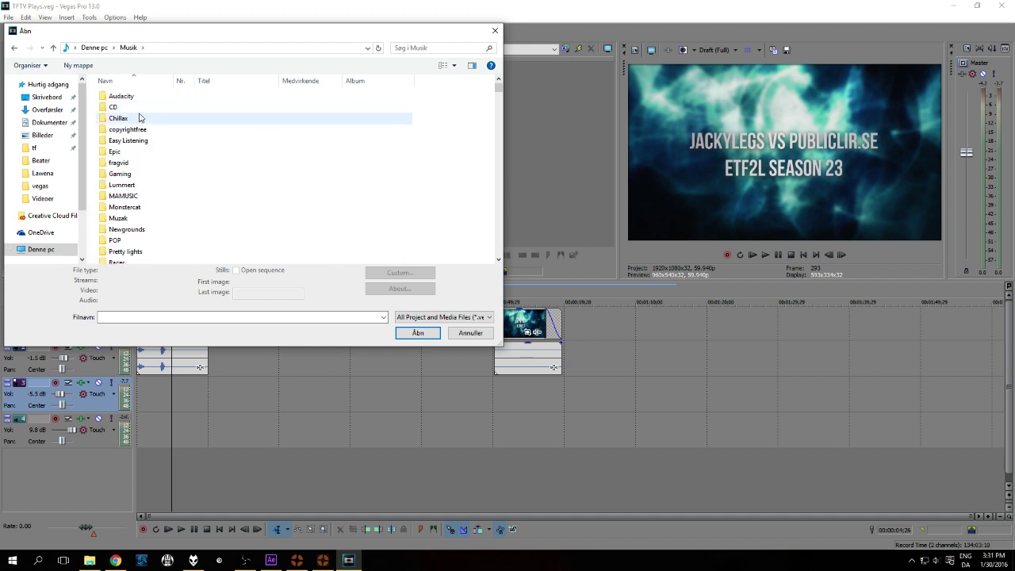
{"action": "left_click", "coordinate": [123, 163]}
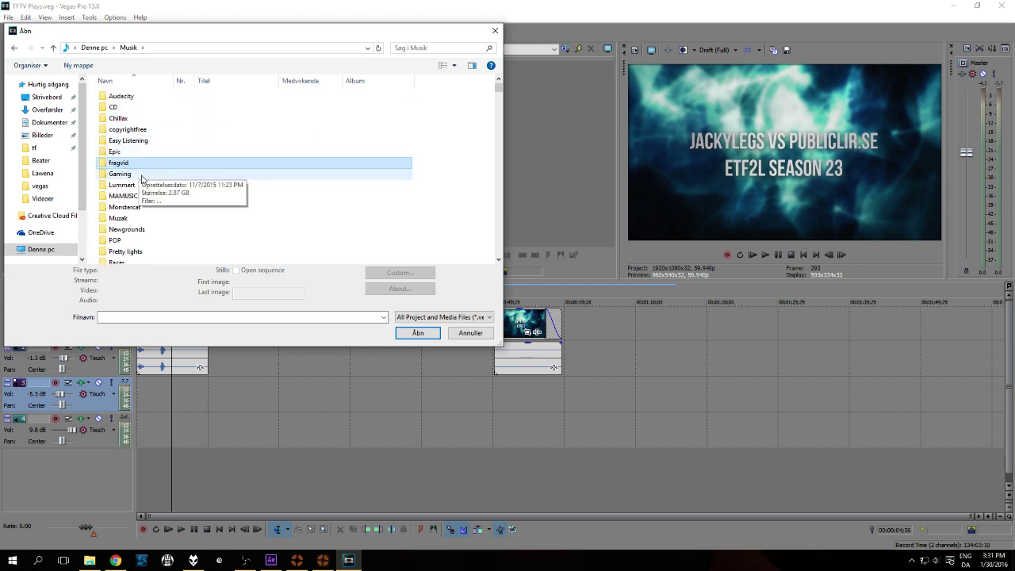
{"action": "double_click", "coordinate": [135, 205]}
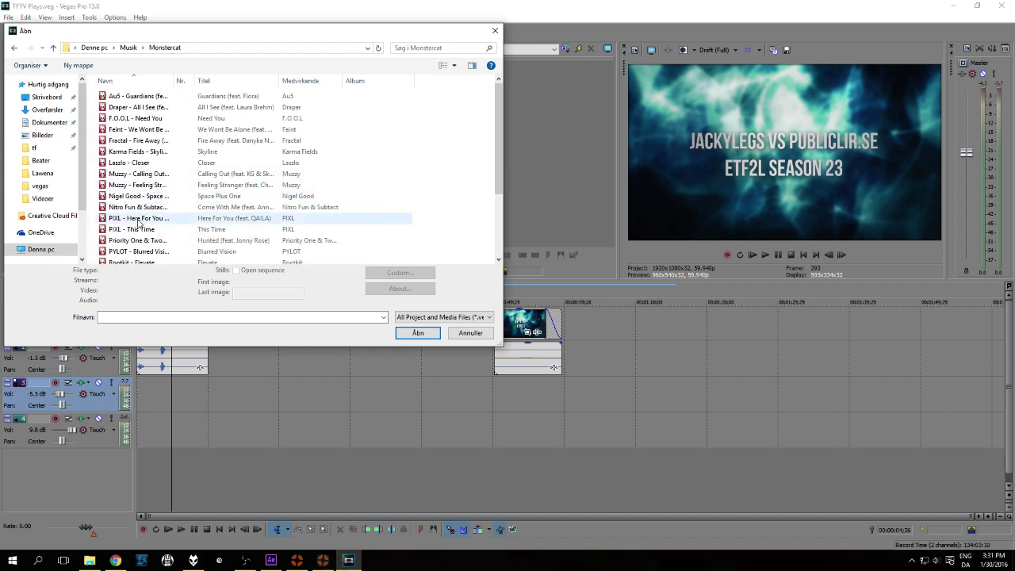
{"action": "scroll", "coordinate": [139, 222], "scroll_direction": "down", "scroll_amount": 3}
{"action": "double_click", "coordinate": [158, 234]}
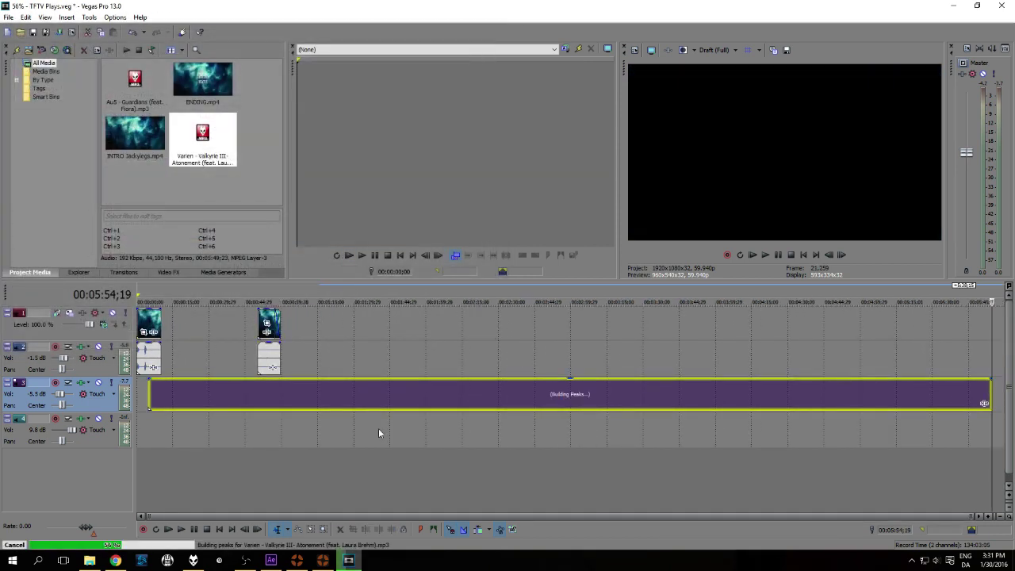
- Audition the song from 00:02:13;01, and trim its opening so it starts just before the drop at the timeline start with a fade-in
{"action": "left_click", "coordinate": [457, 432]}
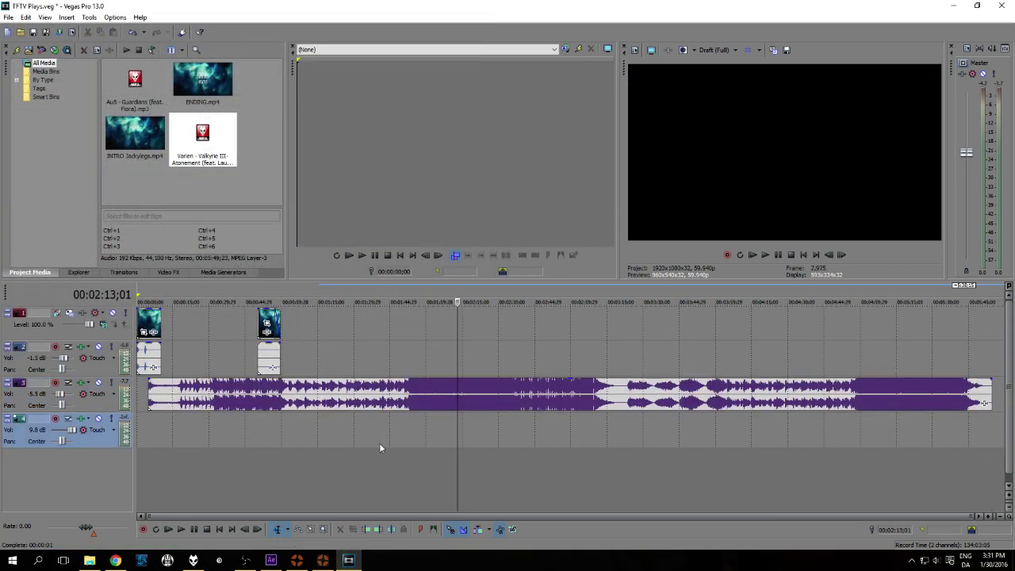
{"action": "left_click", "coordinate": [180, 528]}
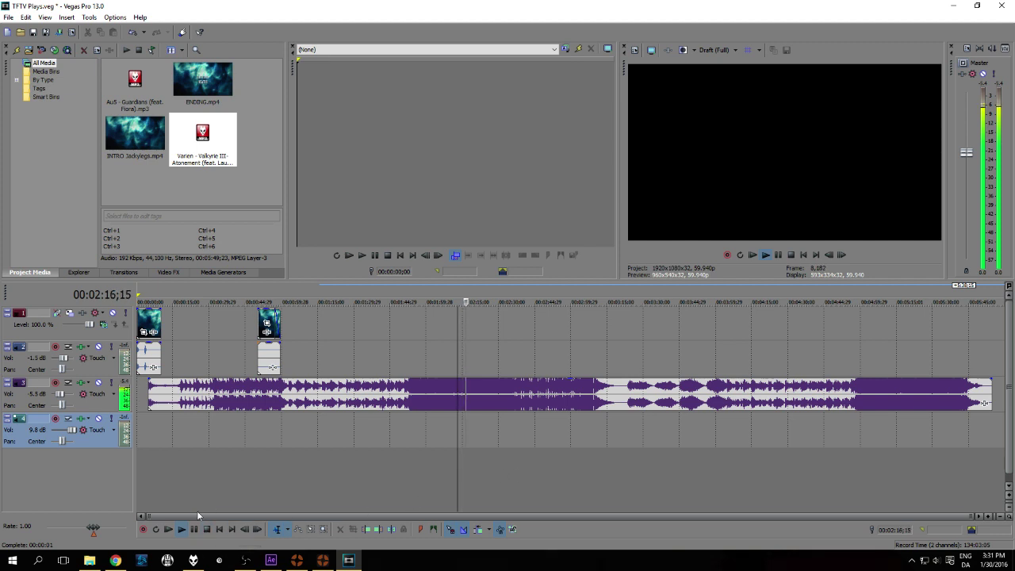
{"action": "left_click", "coordinate": [206, 529]}
{"action": "mouse_move", "coordinate": [151, 394]}
{"action": "left_mouse_down"}
{"action": "mouse_move", "coordinate": [391, 403]}
{"action": "mouse_move", "coordinate": [155, 405]}
{"action": "mouse_move", "coordinate": [195, 398]}
{"action": "mouse_move", "coordinate": [147, 393]}
{"action": "left_mouse_up"}
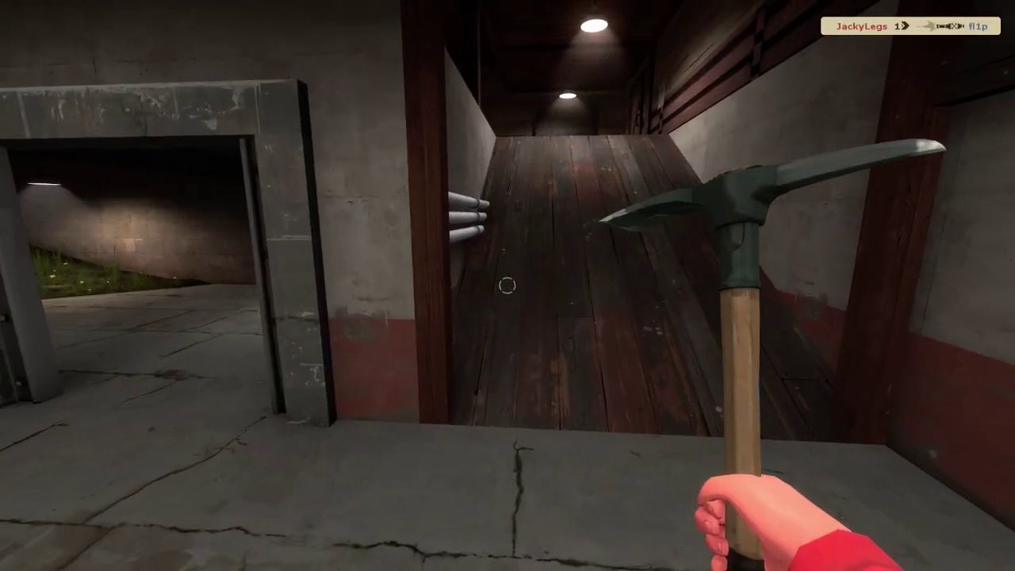
- Check the demo playback in Team Fortress 2, glance at Chrome and return to Vegas Pro
{"action": "key", "text": "shift+F2"}
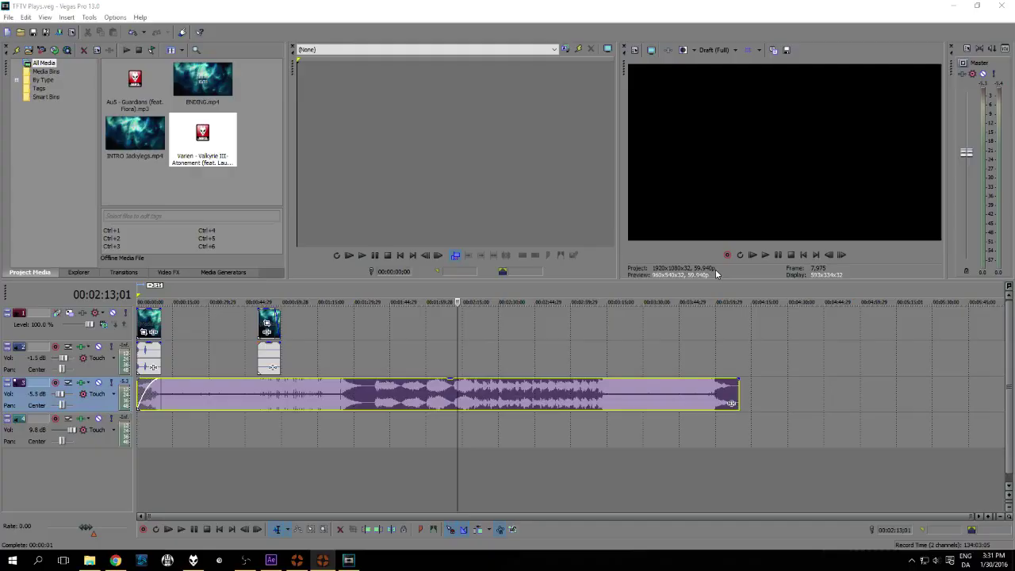
{"action": "left_click", "coordinate": [115, 561]}
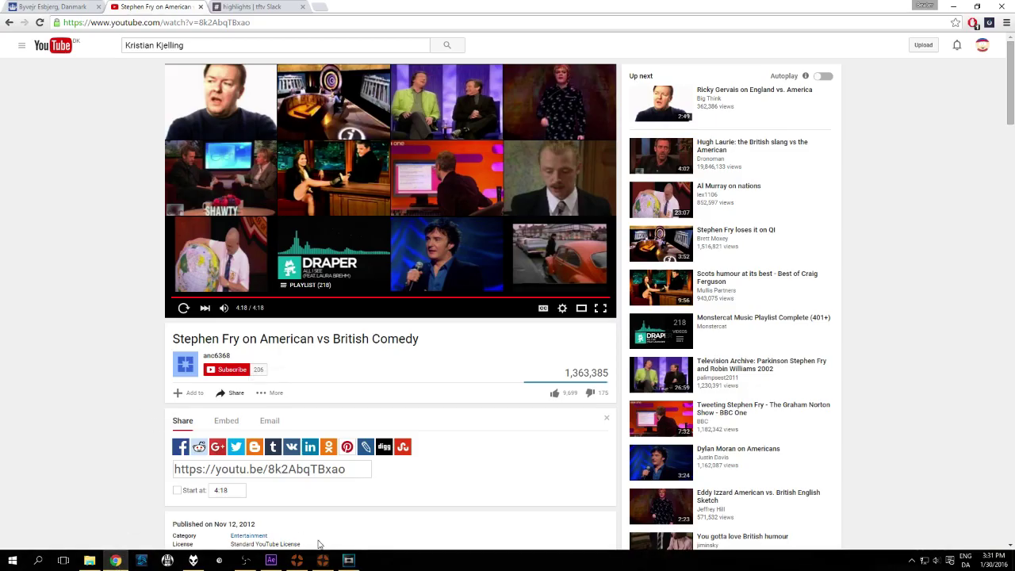
{"action": "left_click", "coordinate": [348, 560]}
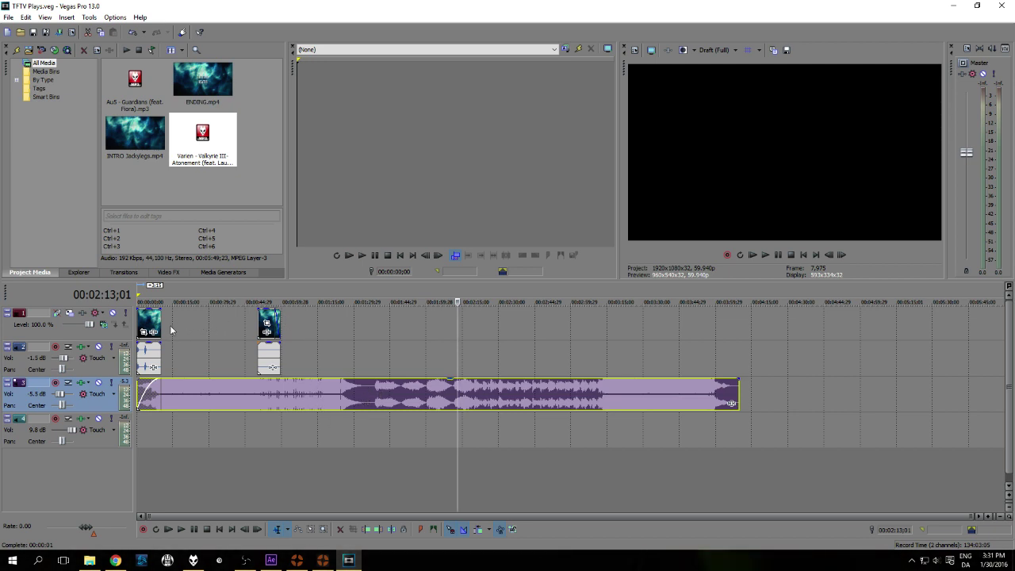
- Play the intro with the music, and shift the song so its drop falls about 28 seconds in, extending its start to the timeline start
{"action": "left_click", "coordinate": [168, 529]}
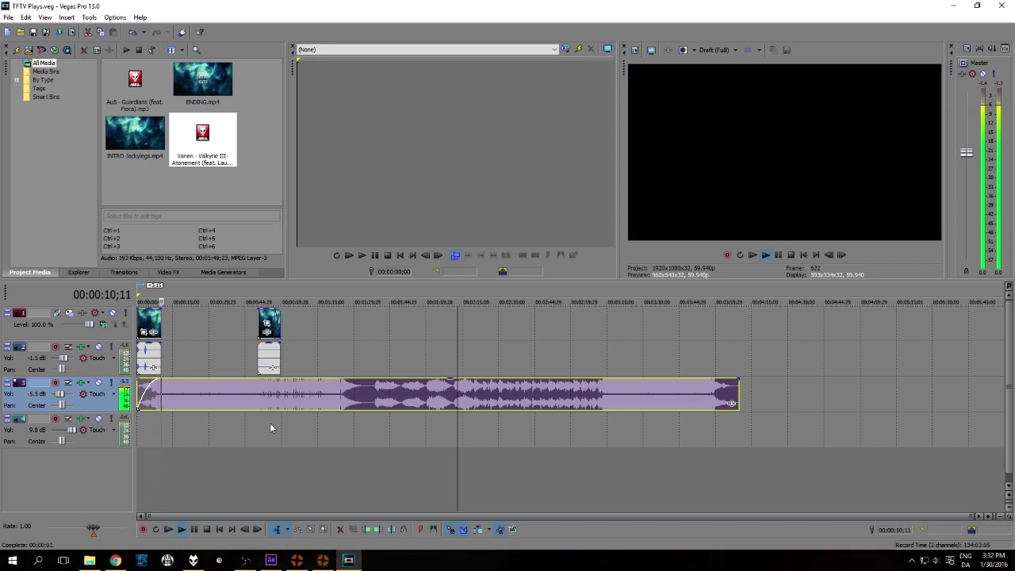
{"action": "left_click", "coordinate": [206, 530]}
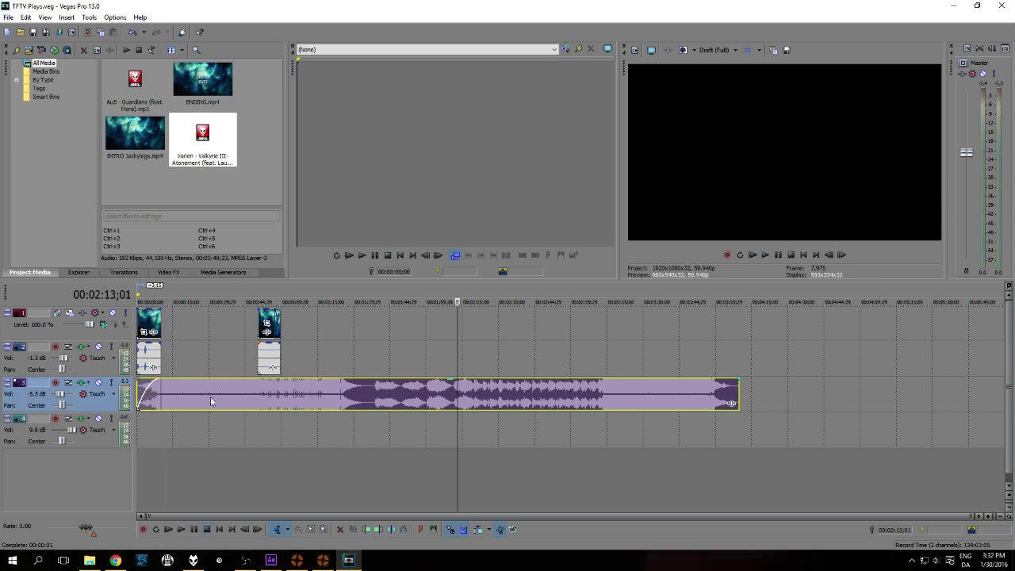
{"action": "left_click_drag", "start_coordinate": [211, 401], "coordinate": [227, 396]}
{"action": "left_click_drag", "start_coordinate": [168, 404], "coordinate": [205, 403]}
{"action": "left_click", "coordinate": [197, 428]}
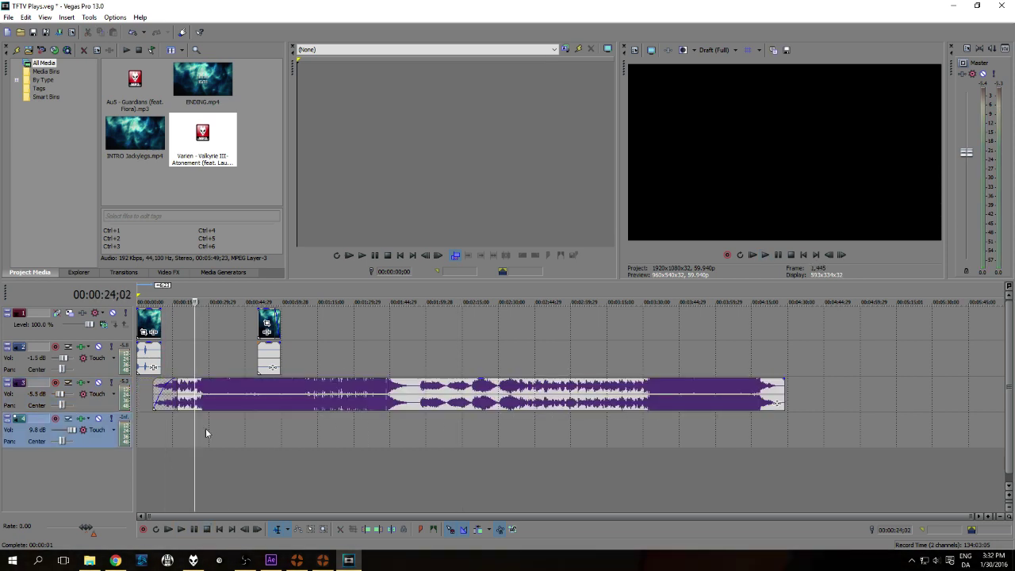
{"action": "scroll", "coordinate": [238, 508], "scroll_direction": "up", "scroll_amount": 2}
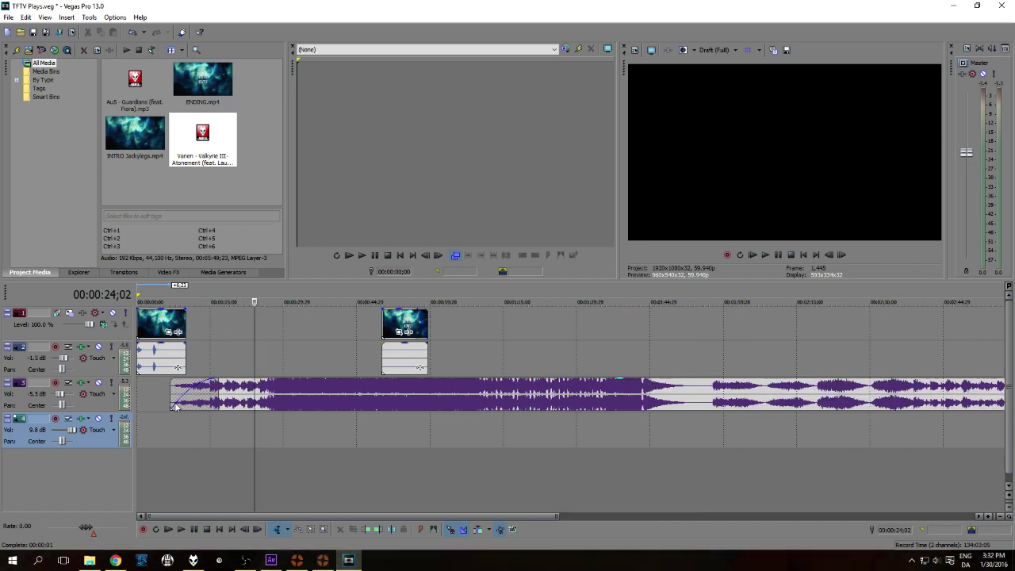
{"action": "key", "text": "ctrl+z"}
{"action": "scroll", "coordinate": [222, 464], "scroll_direction": "up", "scroll_amount": 1}
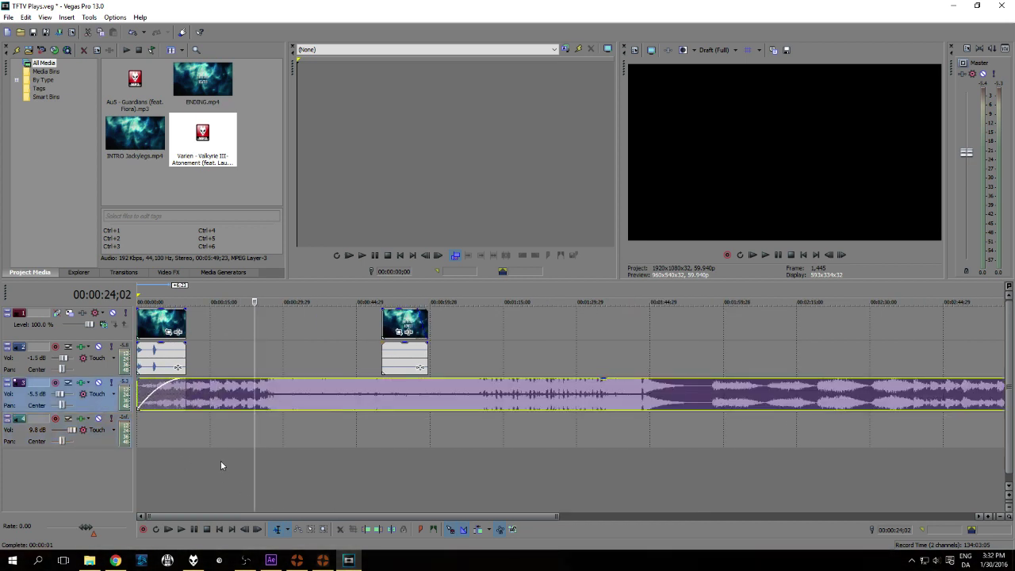
{"action": "left_click", "coordinate": [181, 529]}
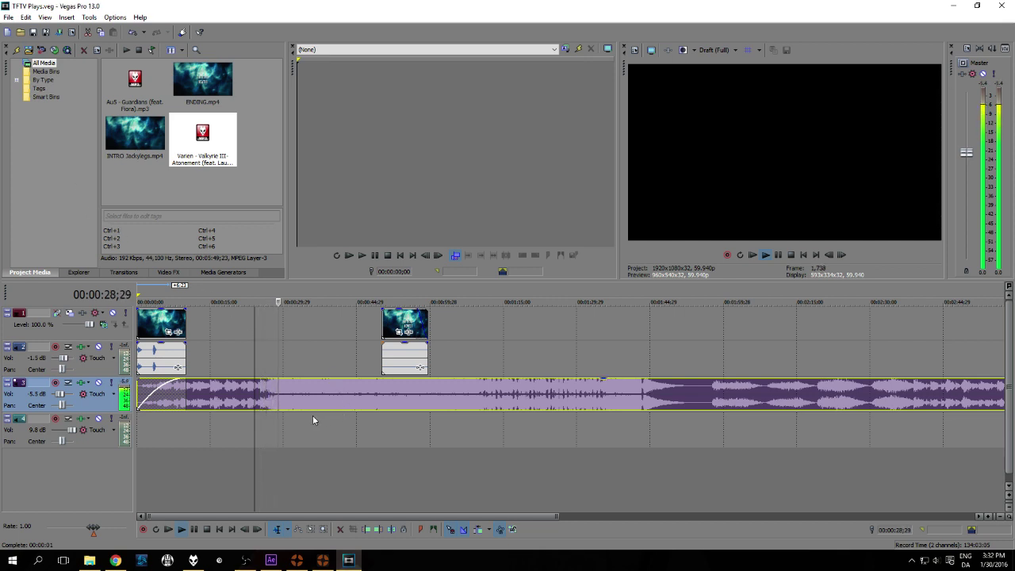
{"action": "left_click", "coordinate": [207, 529]}
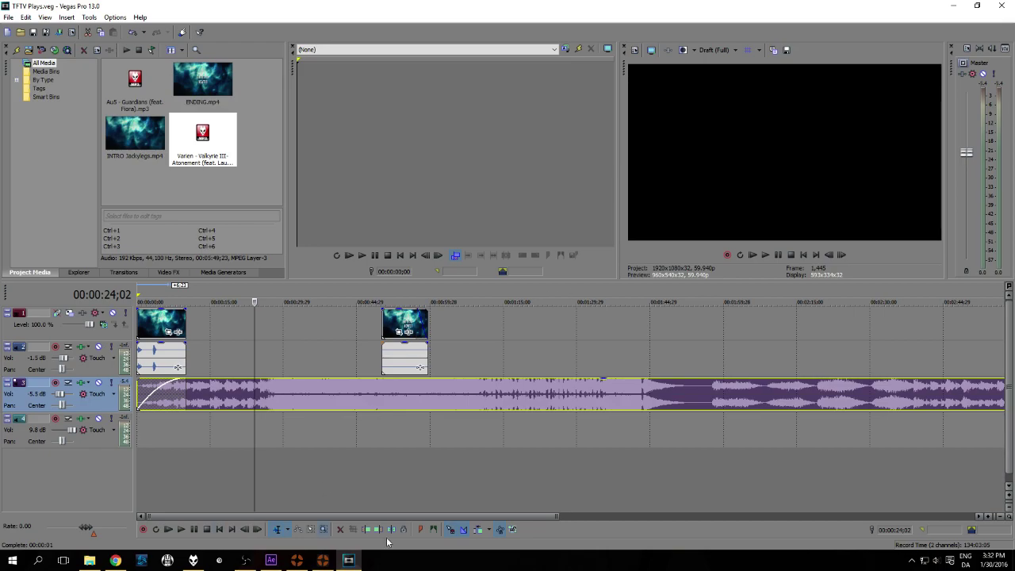
- Switch to Team Fortress 2 and set r_drawothermodels 2 in the developer console
{"action": "left_click", "coordinate": [323, 561]}
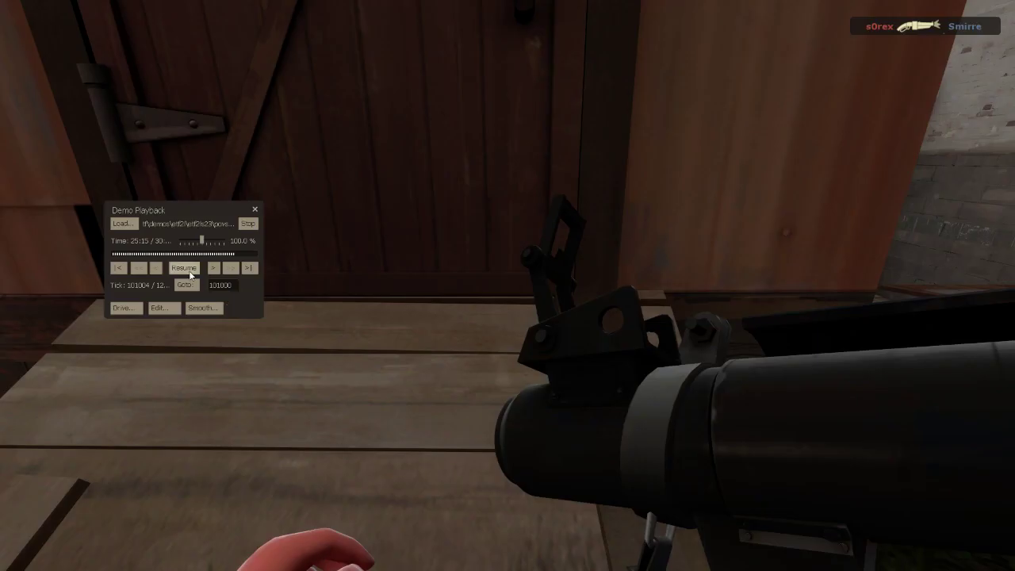
{"action": "key", "text": "Escape"}
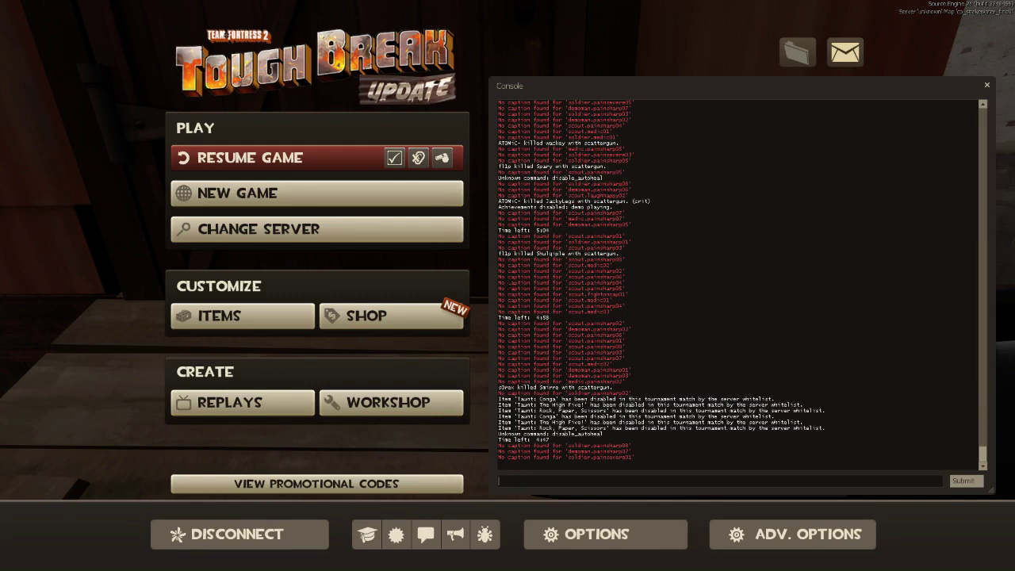
{"action": "type", "text": "r"}
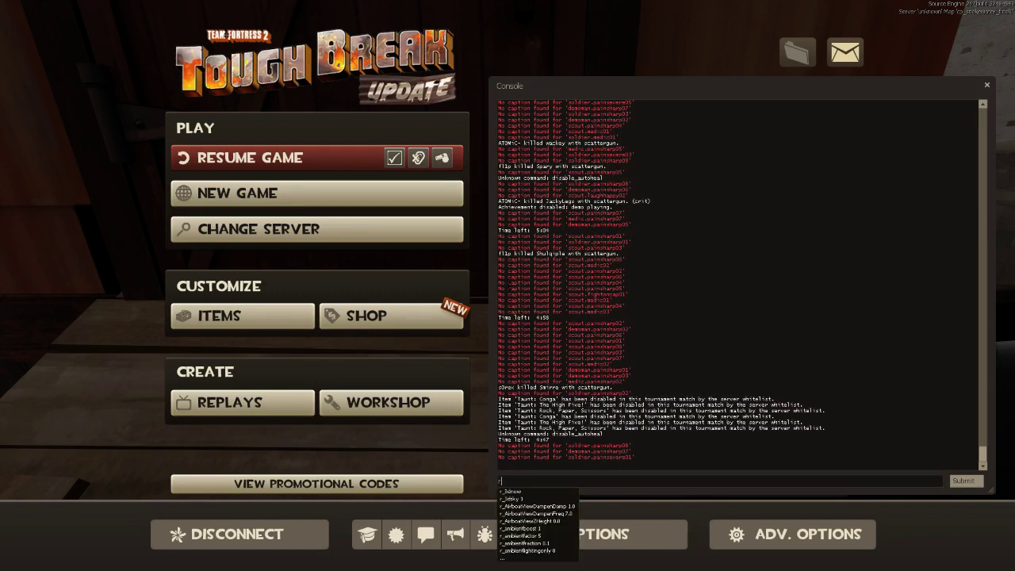
{"action": "type", "text": "_drawother"}
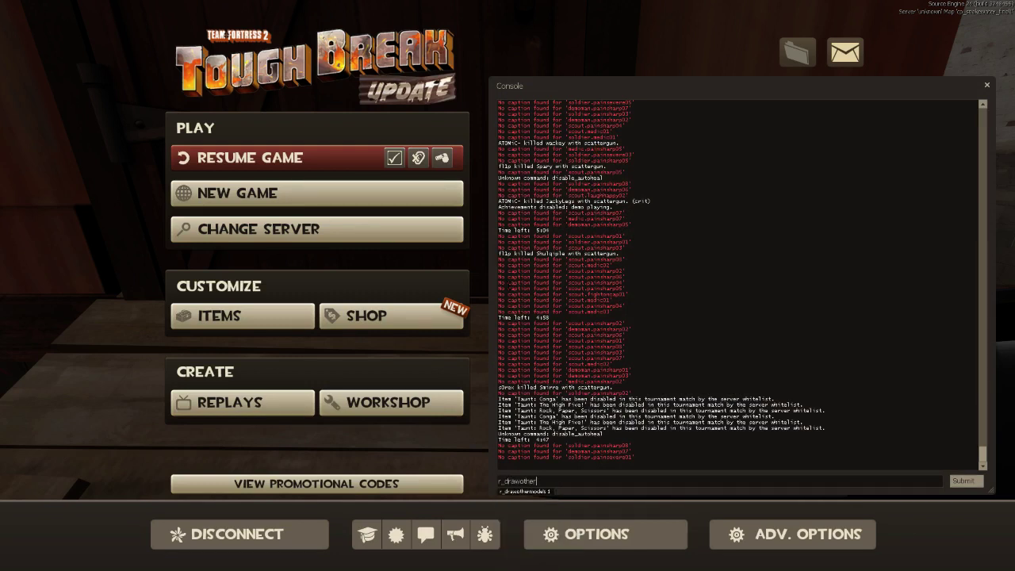
{"action": "type", "text": "models 2"}
{"action": "key", "text": "Return"}
{"action": "key", "text": "Escape"}
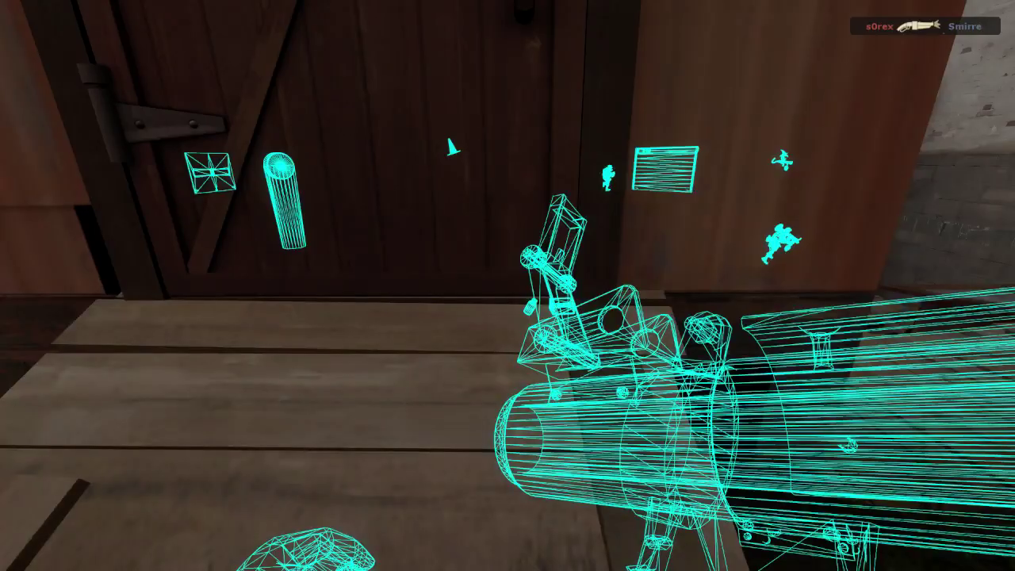
- Resume the demo playback to watch the play with wireframe models, and return to Vegas Pro
{"action": "key", "text": "shift+F2"}
{"action": "left_click", "coordinate": [188, 269]}
{"action": "key", "text": "shift+F2"}
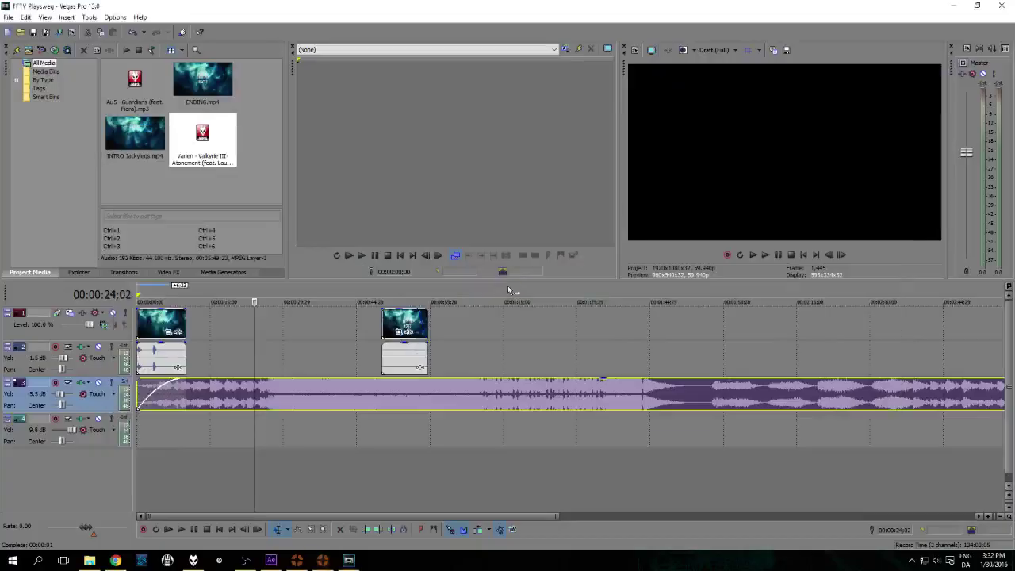
- Play the music from 00:00:24;02, and shift the song so its drop falls about 43 seconds in, extending its start to the timeline start
{"action": "left_click", "coordinate": [181, 531]}
{"action": "scroll", "coordinate": [368, 470], "scroll_direction": "up", "scroll_amount": 5}
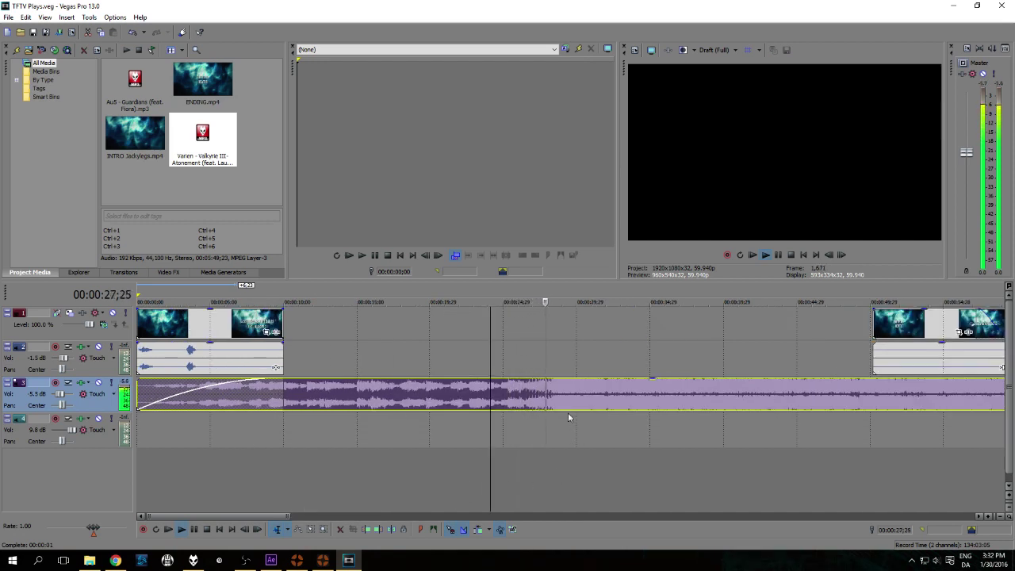
{"action": "left_click", "coordinate": [207, 529]}
{"action": "left_click_drag", "start_coordinate": [635, 407], "coordinate": [849, 406]}
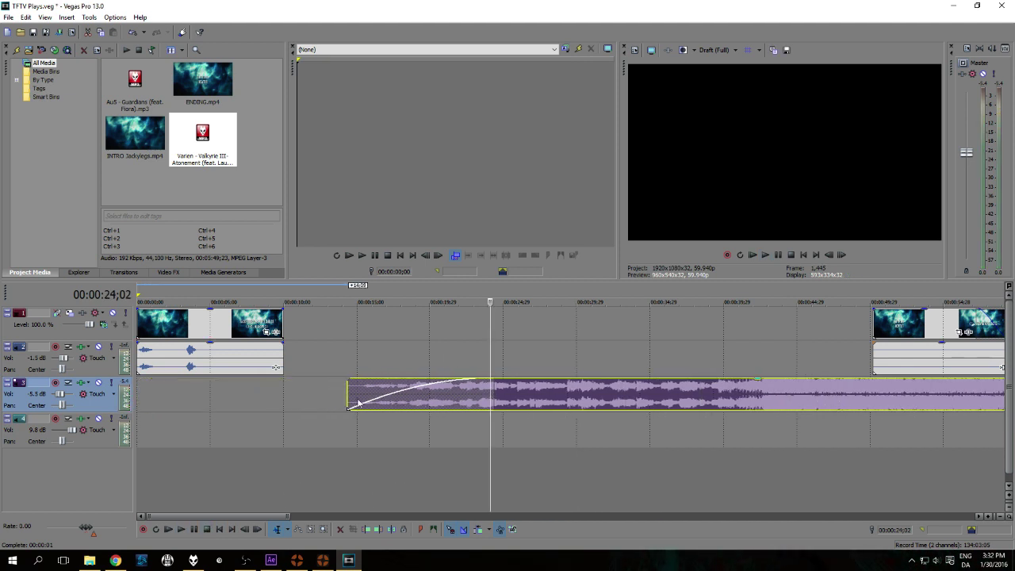
{"action": "left_click_drag", "start_coordinate": [353, 400], "coordinate": [107, 349]}
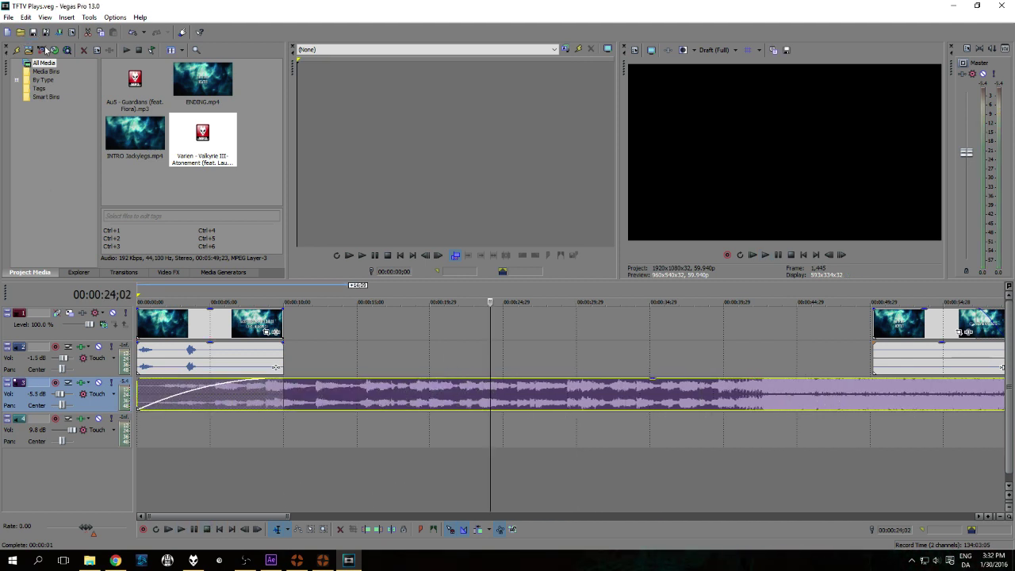
- Play the music from 00:00:36;11 and place a marker on the drop at about 43 seconds
{"action": "left_click", "coordinate": [669, 464]}
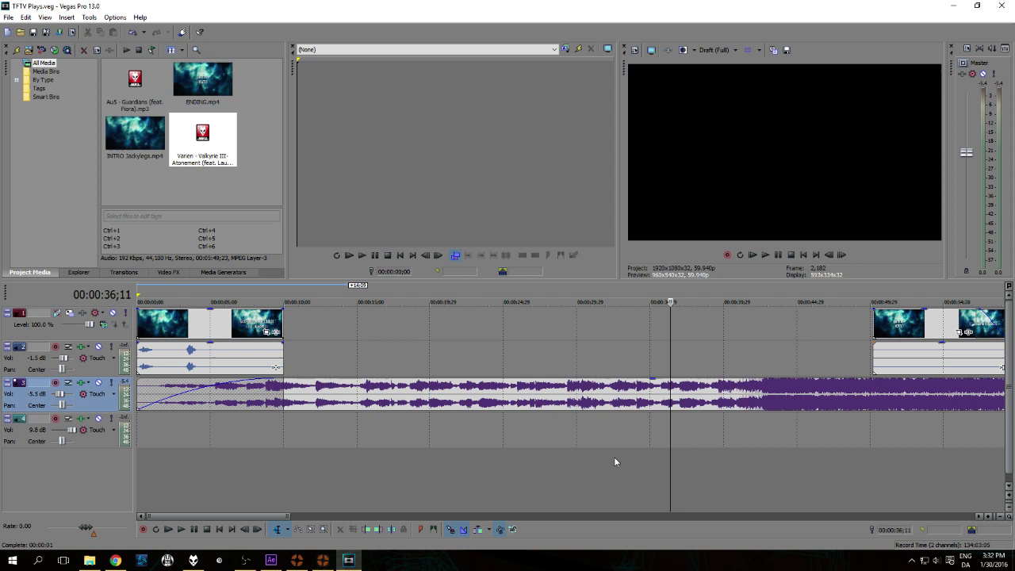
{"action": "left_click", "coordinate": [181, 529]}
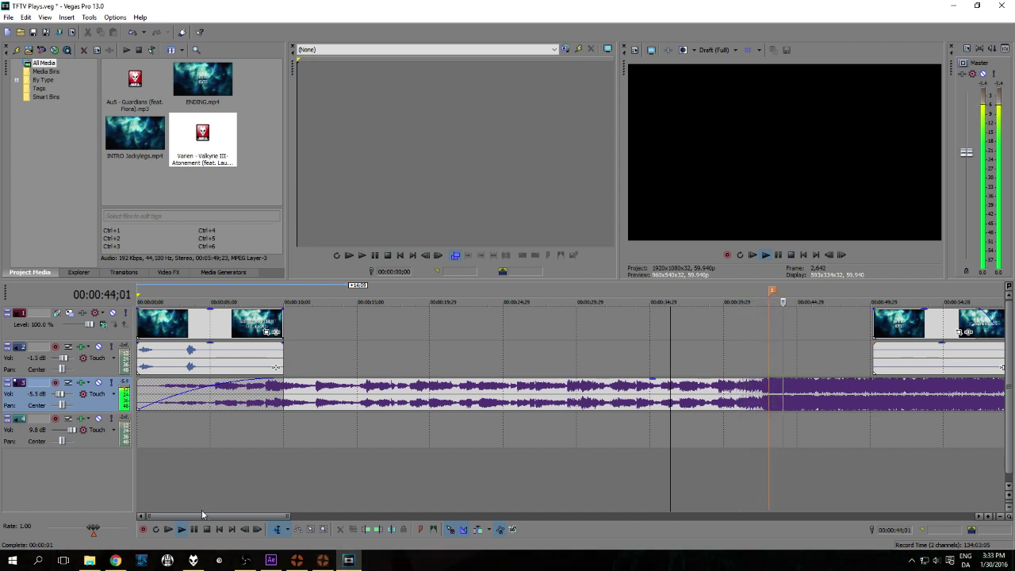
{"action": "left_click", "coordinate": [206, 530]}
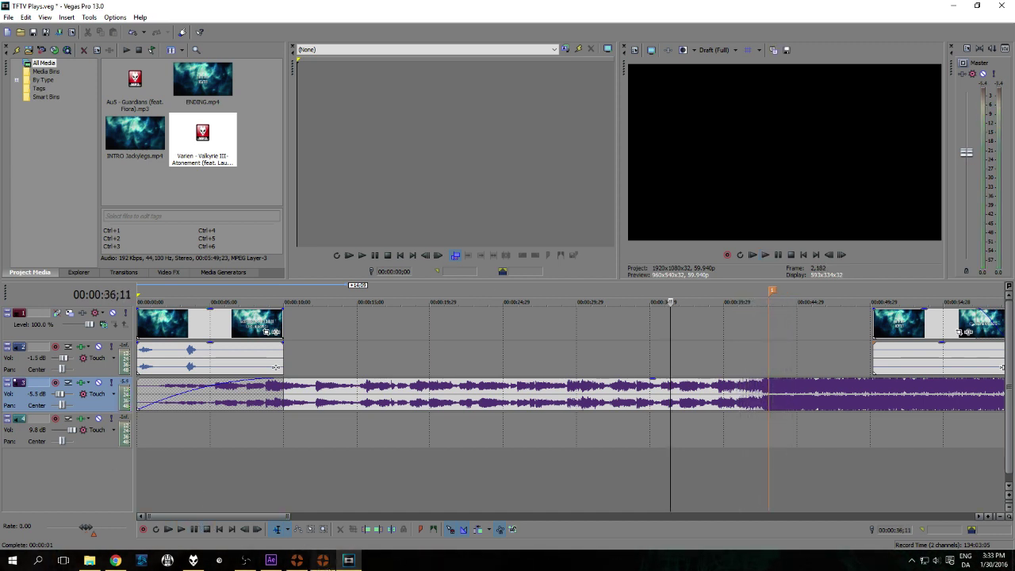
- Switch to Team Fortress 2, watch the demo clip with wireframe models, and quit back to Vegas Pro
{"action": "left_click", "coordinate": [320, 563]}
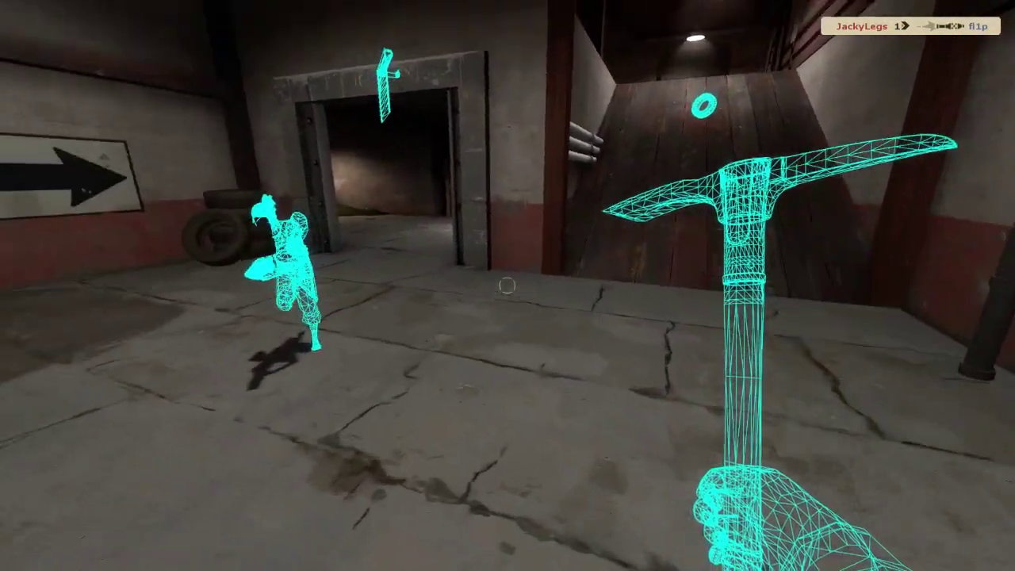
{"action": "key", "text": "shift+F2"}
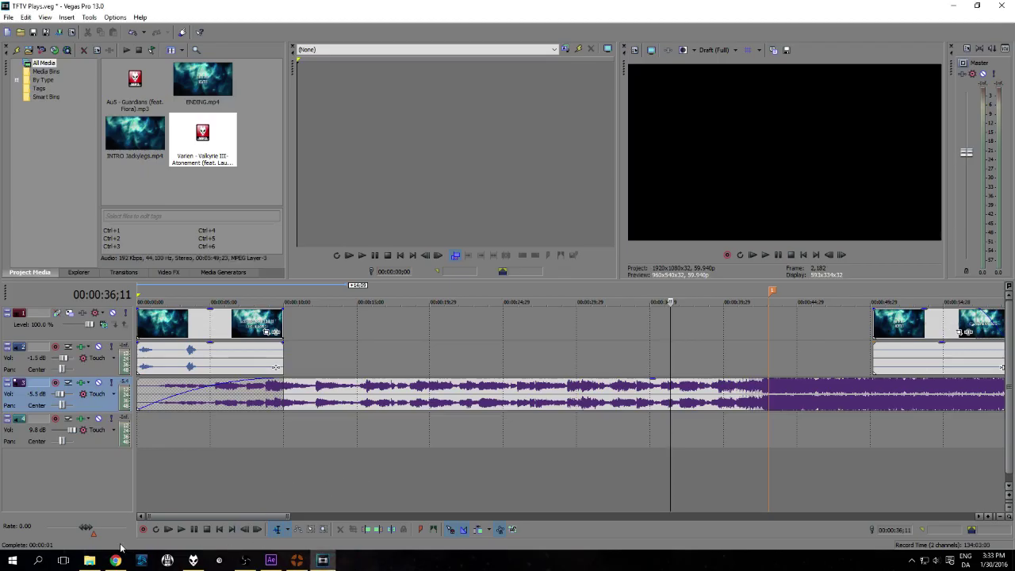
- Switch to File Explorer, navigate back from the lawena-stable-4.1.8 folder and launch VirtualDub
{"action": "left_click", "coordinate": [89, 560]}
{"action": "left_click", "coordinate": [243, 57]}
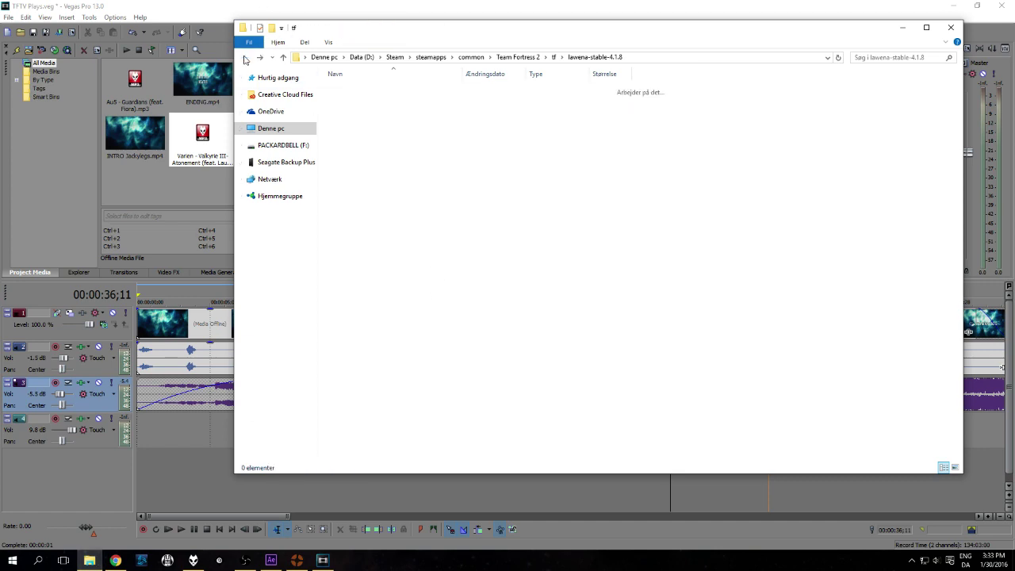
{"action": "left_click", "coordinate": [244, 57]}
{"action": "double_click", "coordinate": [362, 290]}
{"action": "double_click", "coordinate": [370, 171]}
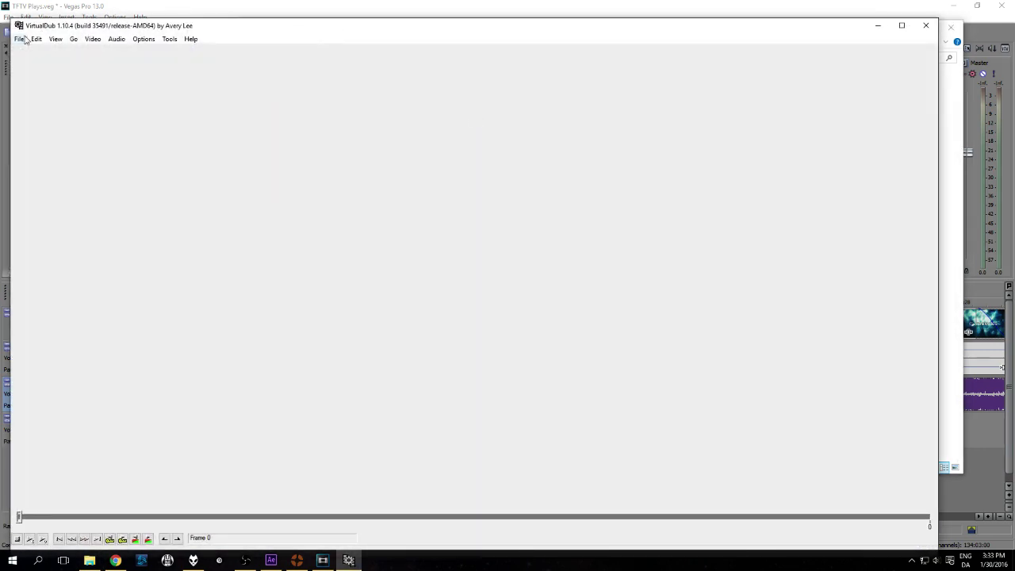
- Open the a1_0000.tga image sequence and load the matching a1_ sound file from the Lawena folder as its audio
{"action": "left_click", "coordinate": [19, 39]}
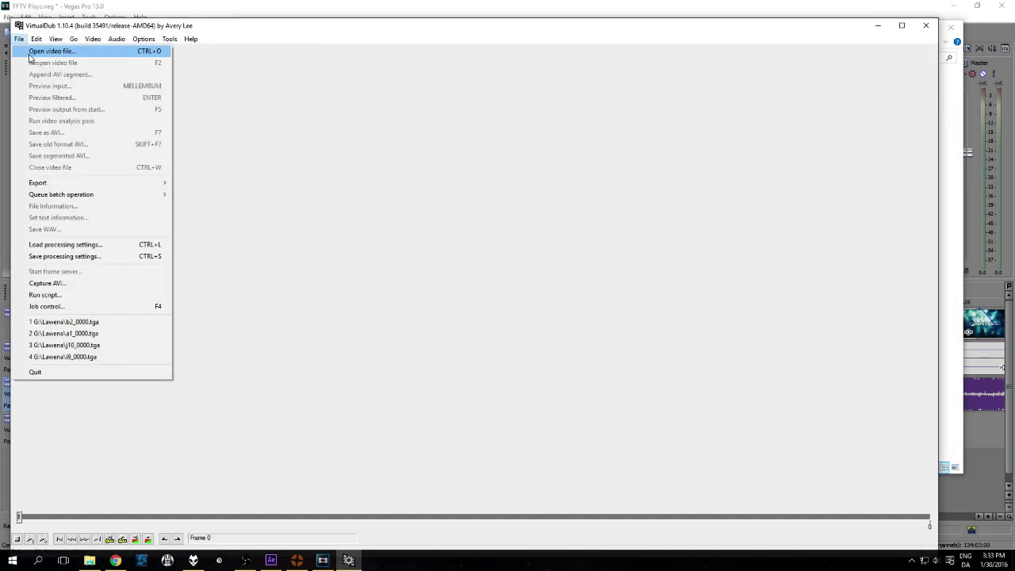
{"action": "left_click", "coordinate": [55, 47]}
{"action": "double_click", "coordinate": [86, 98]}
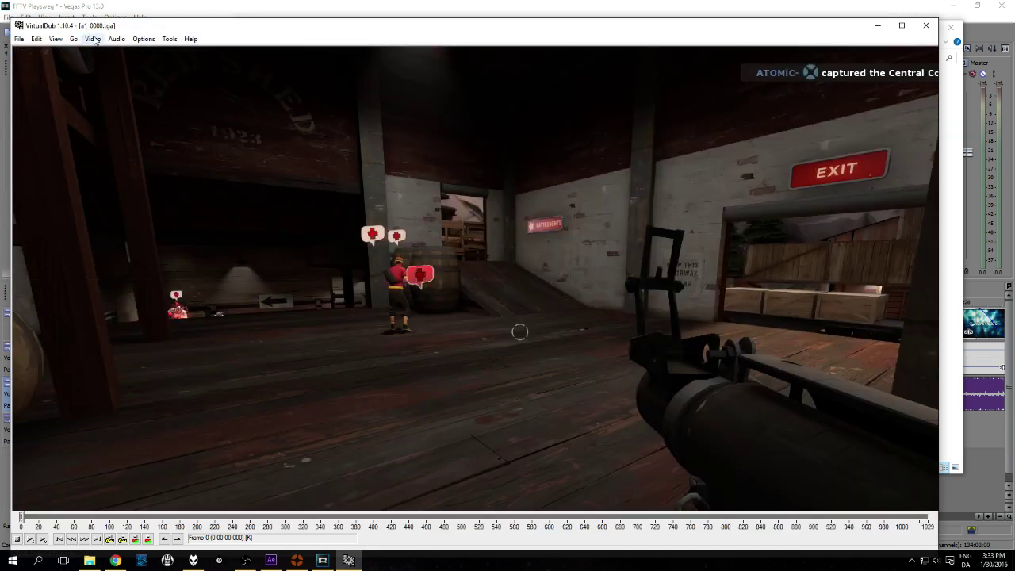
{"action": "left_click", "coordinate": [115, 39]}
{"action": "left_click", "coordinate": [135, 149]}
{"action": "left_click", "coordinate": [85, 97]}
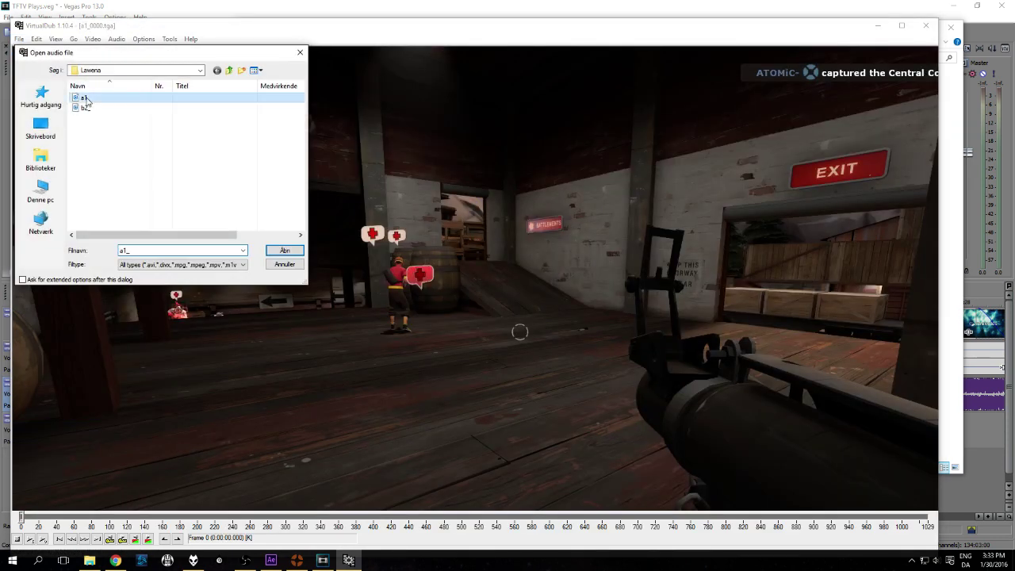
{"action": "double_click", "coordinate": [85, 98]}
- Set the source frame rate so video and audio durations match, and choose Lagarith Lossless Codec as the video compression
{"action": "left_click", "coordinate": [93, 39]}
{"action": "left_click", "coordinate": [111, 61]}
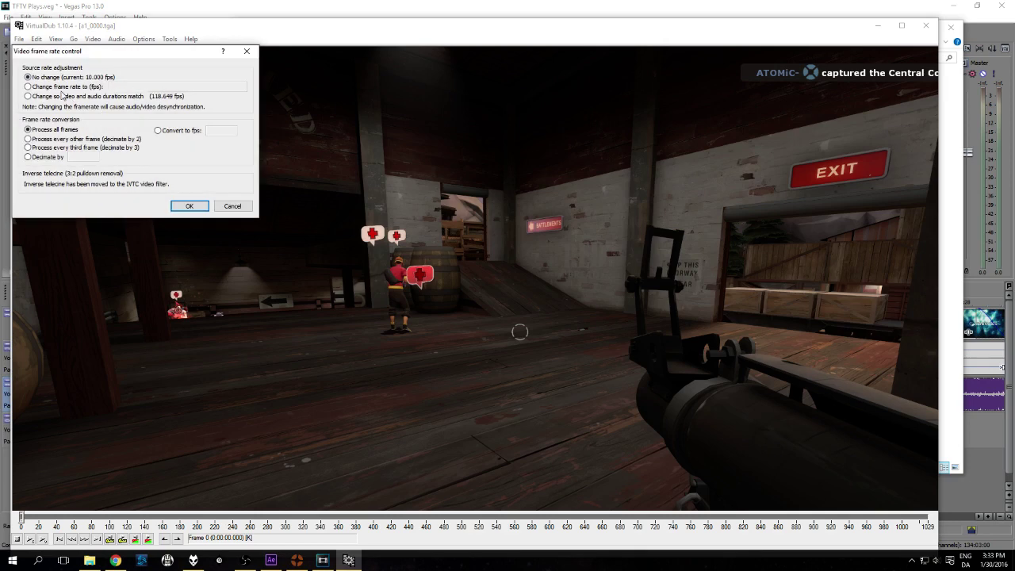
{"action": "left_click", "coordinate": [189, 205]}
{"action": "left_click", "coordinate": [92, 38]}
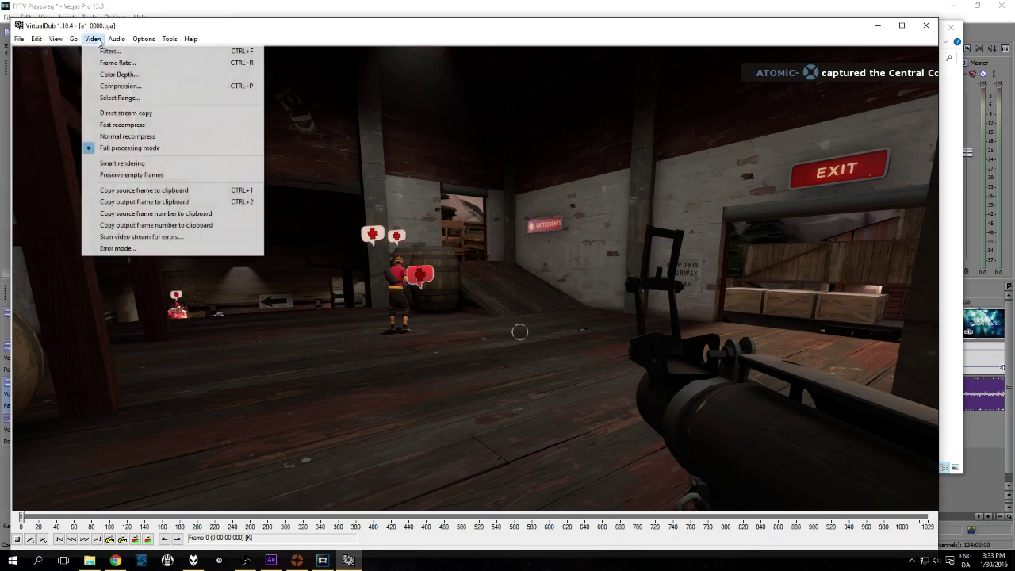
{"action": "left_click", "coordinate": [111, 83]}
{"action": "left_click", "coordinate": [54, 96]}
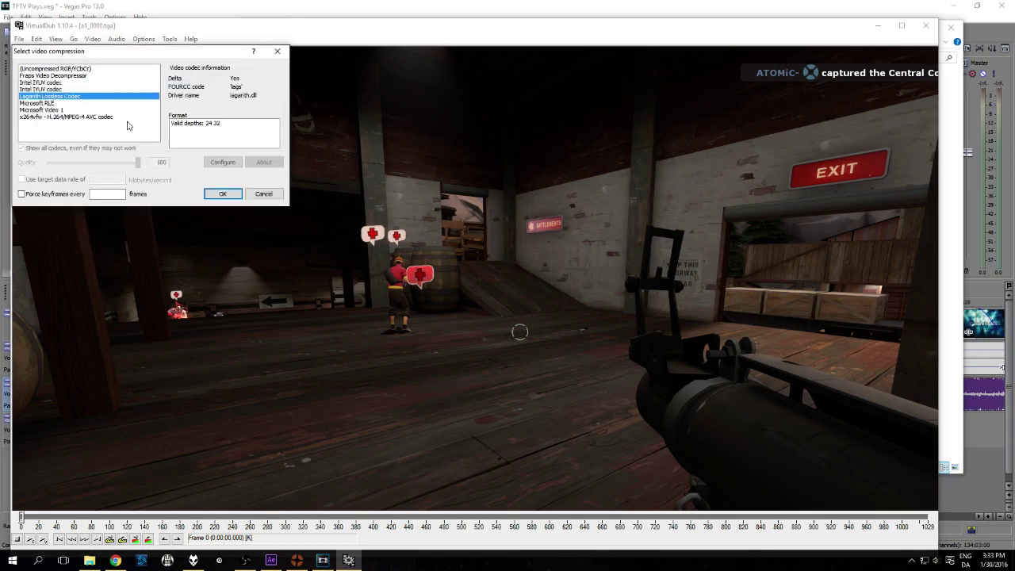
{"action": "left_click", "coordinate": [218, 193]}
- Save the clip as an AVI in the vid\ETF2L folder, naming it with the player's name and "scout airshot"
{"action": "key", "text": "F7"}
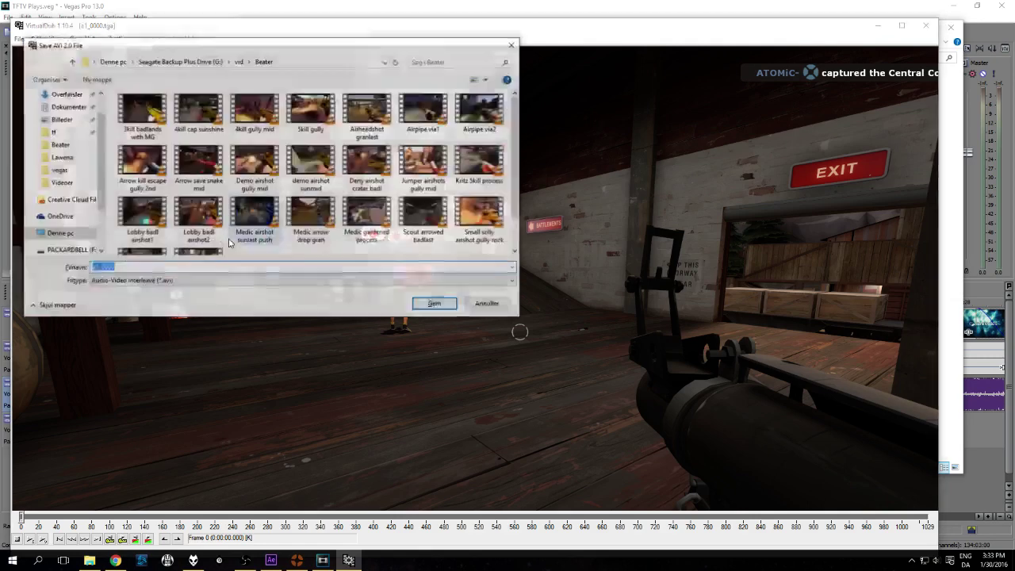
{"action": "left_click", "coordinate": [239, 61]}
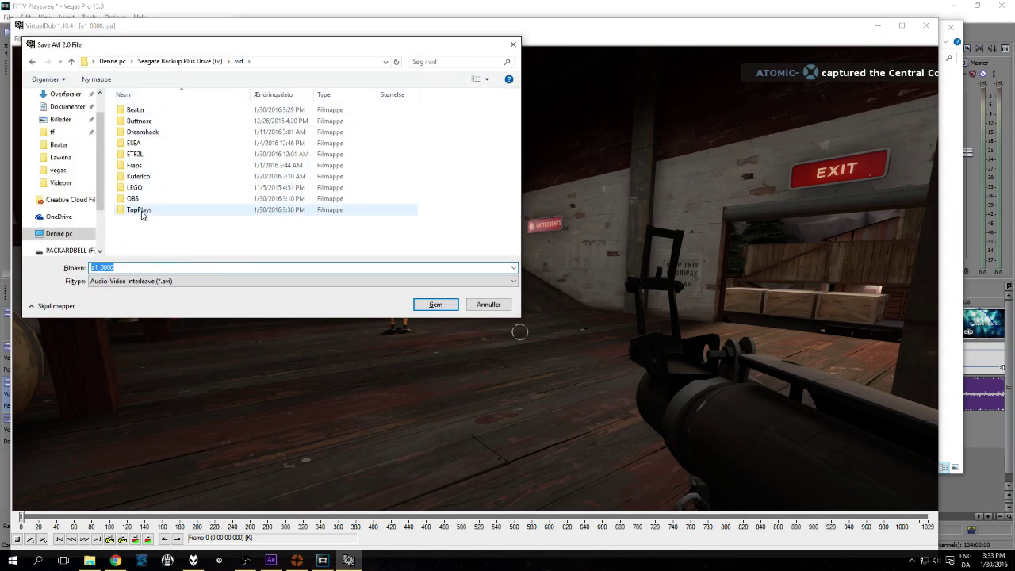
{"action": "left_click", "coordinate": [139, 209]}
{"action": "double_click", "coordinate": [137, 154]}
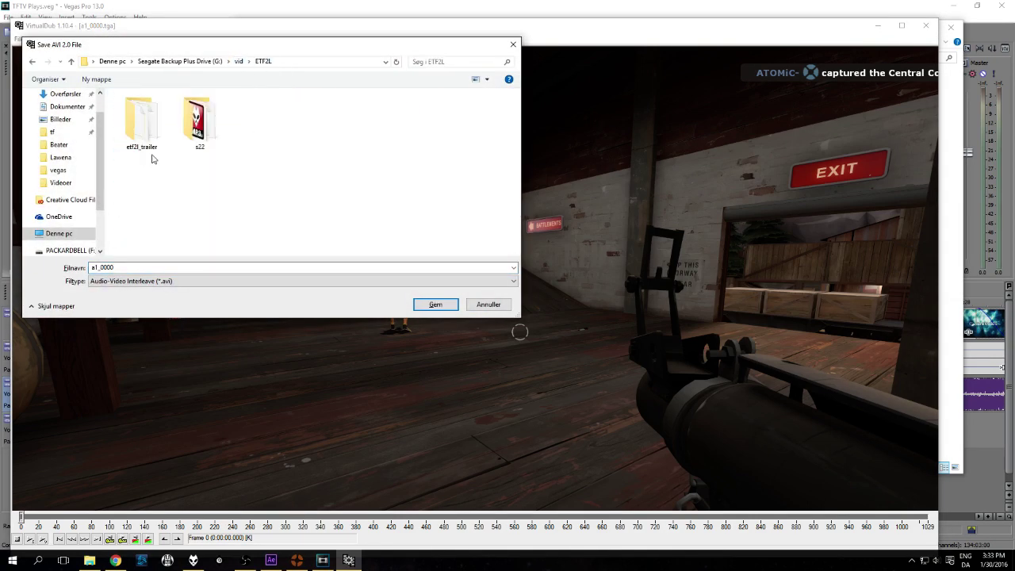
{"action": "double_click", "coordinate": [141, 267]}
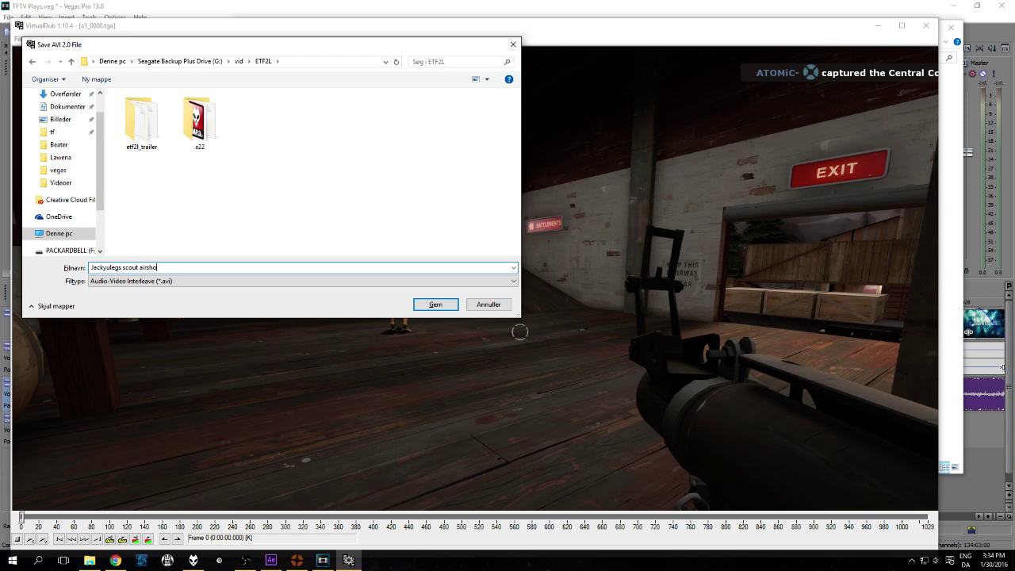
{"action": "key", "text": "Return"}
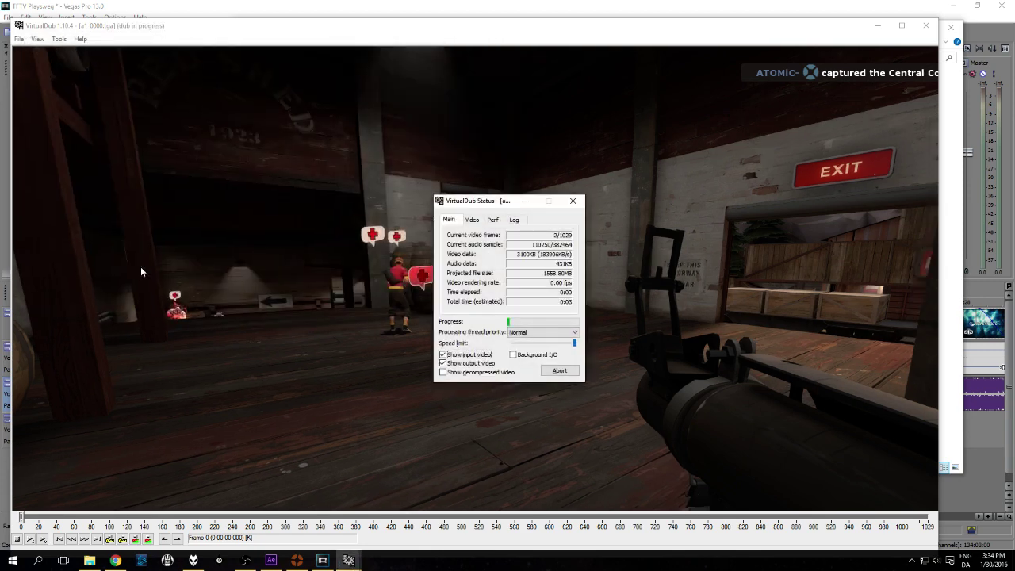
- Switch to Vegas Pro and play the timeline from the start through the ending clip to check the music sync
{"action": "left_click", "coordinate": [116, 560]}
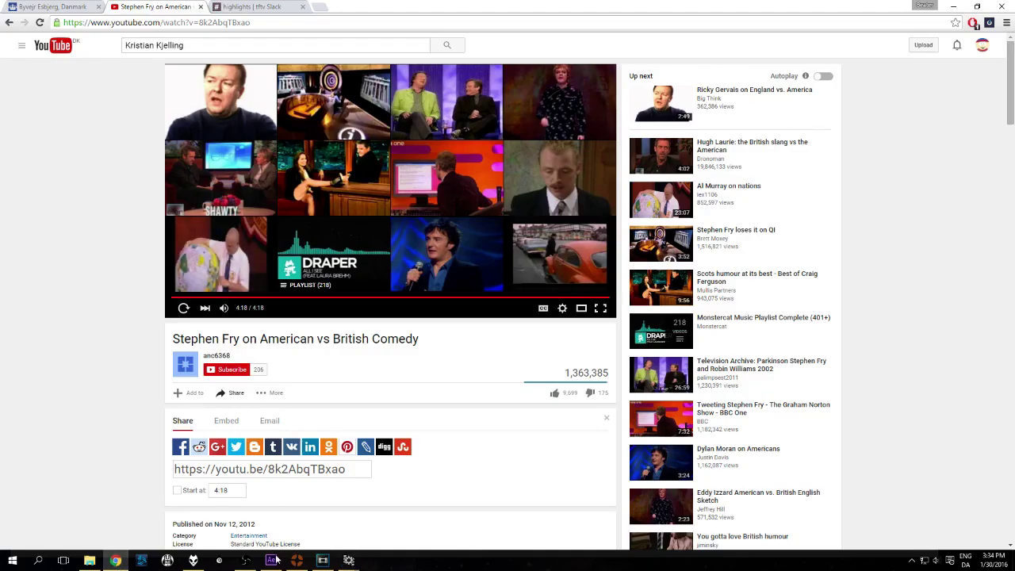
{"action": "left_click", "coordinate": [325, 561]}
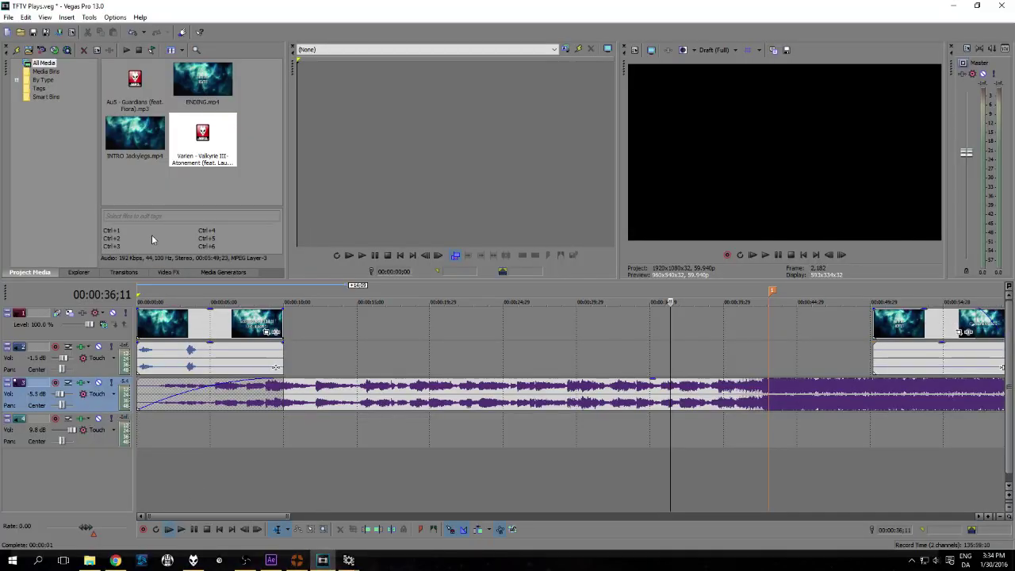
{"action": "key", "text": "space"}
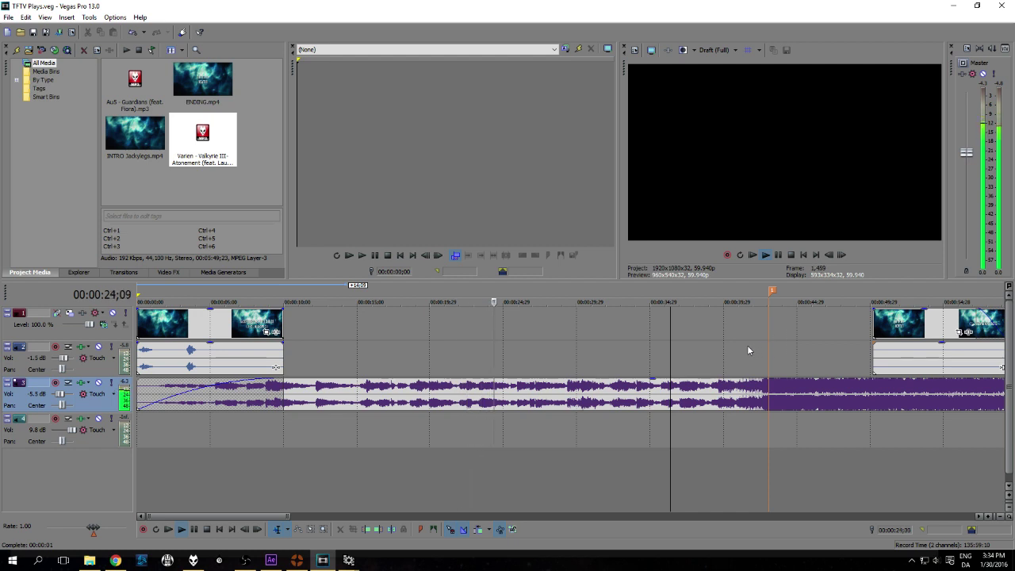
{"action": "left_click", "coordinate": [135, 388]}
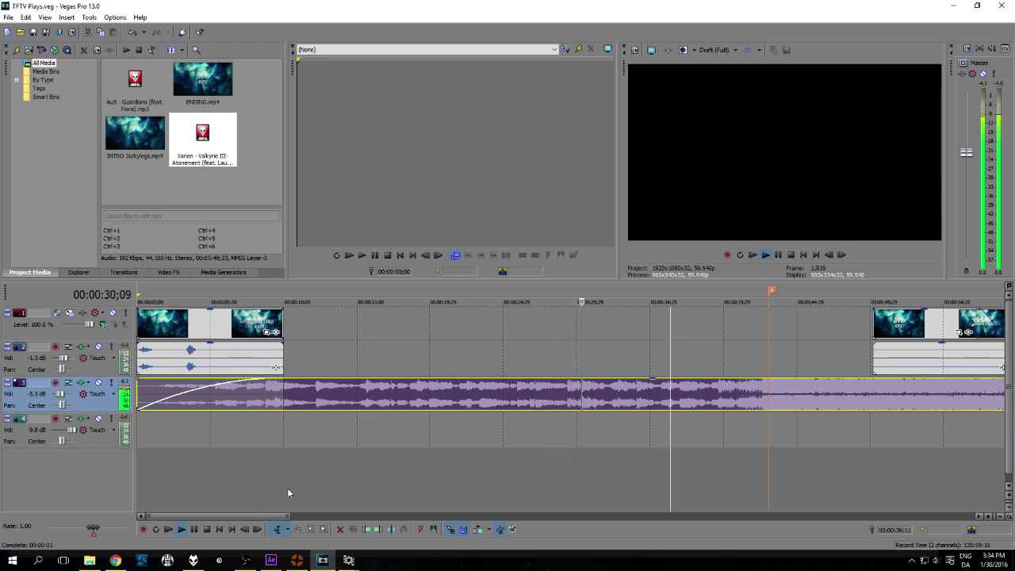
{"action": "mouse_move", "coordinate": [360, 563]}
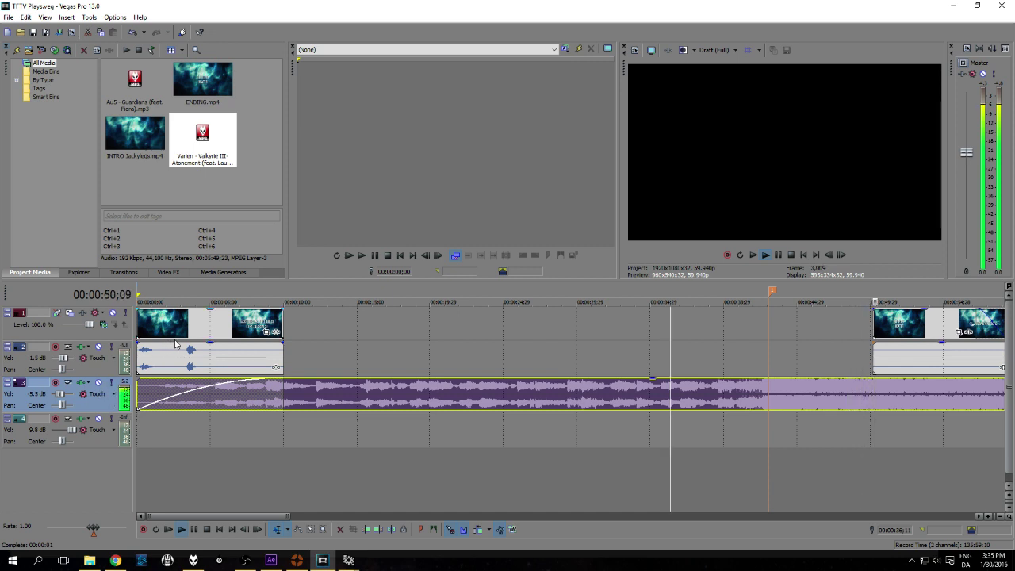
{"action": "left_click", "coordinate": [207, 351]}
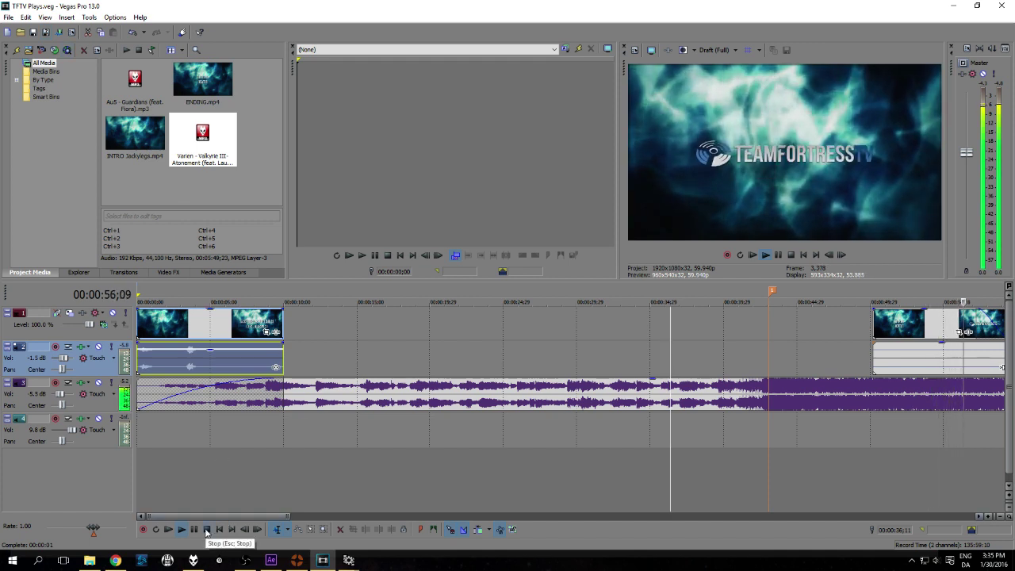
{"action": "scroll", "coordinate": [321, 456], "scroll_direction": "down", "scroll_amount": 3}
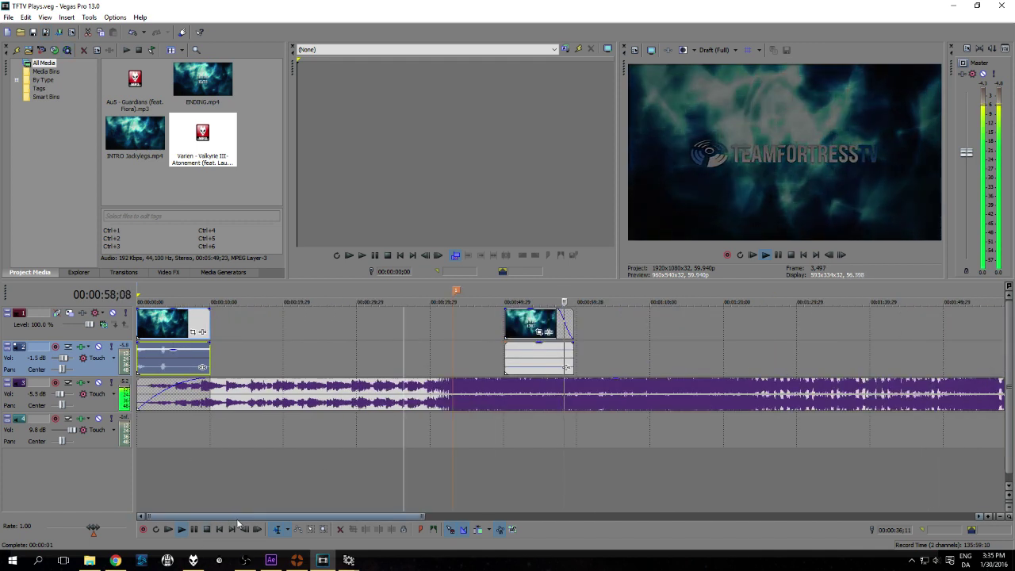
{"action": "left_click", "coordinate": [208, 529]}
- Cut the music off at about one minute, just past the ending clip, and fade it out from about 49 seconds
{"action": "left_click", "coordinate": [655, 394]}
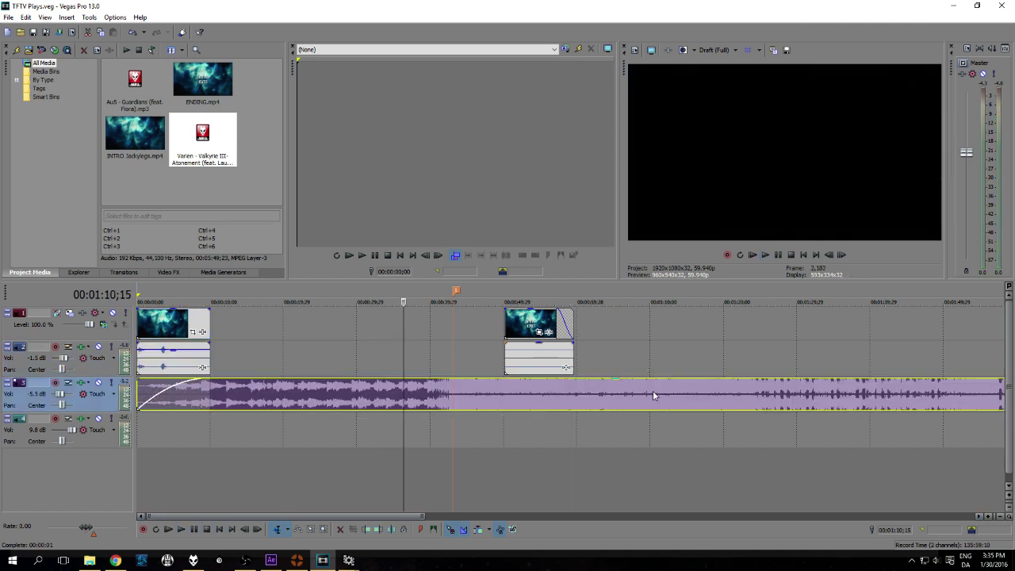
{"action": "key", "text": "s"}
{"action": "key", "text": "Delete"}
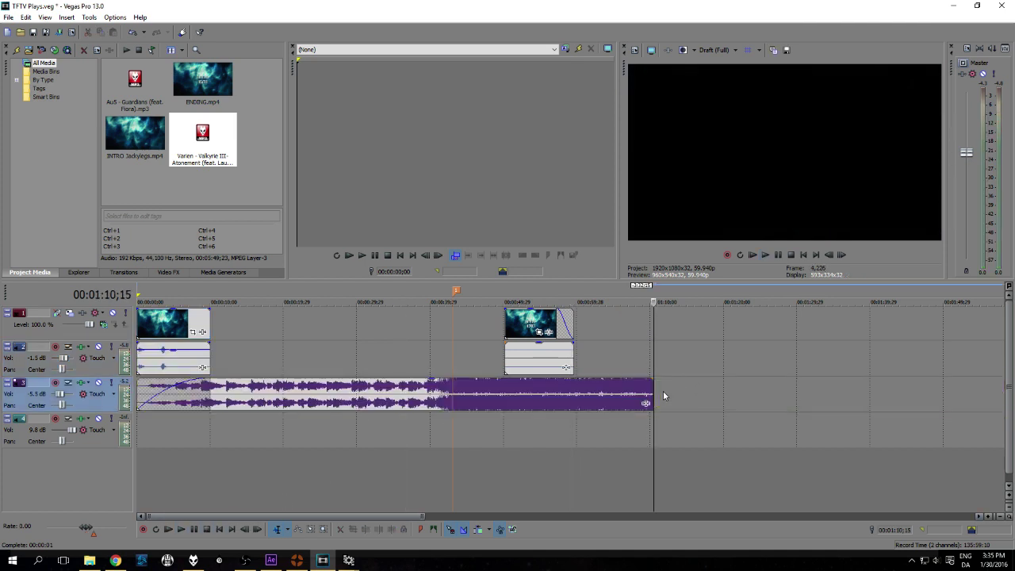
{"action": "left_click_drag", "start_coordinate": [650, 388], "coordinate": [575, 385]}
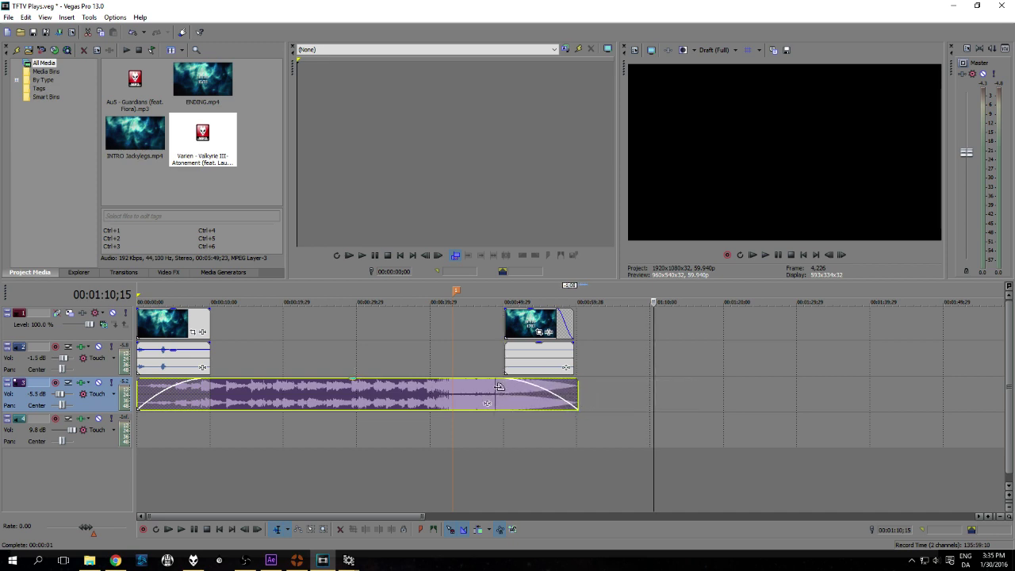
{"action": "left_click_drag", "start_coordinate": [499, 386], "coordinate": [502, 391]}
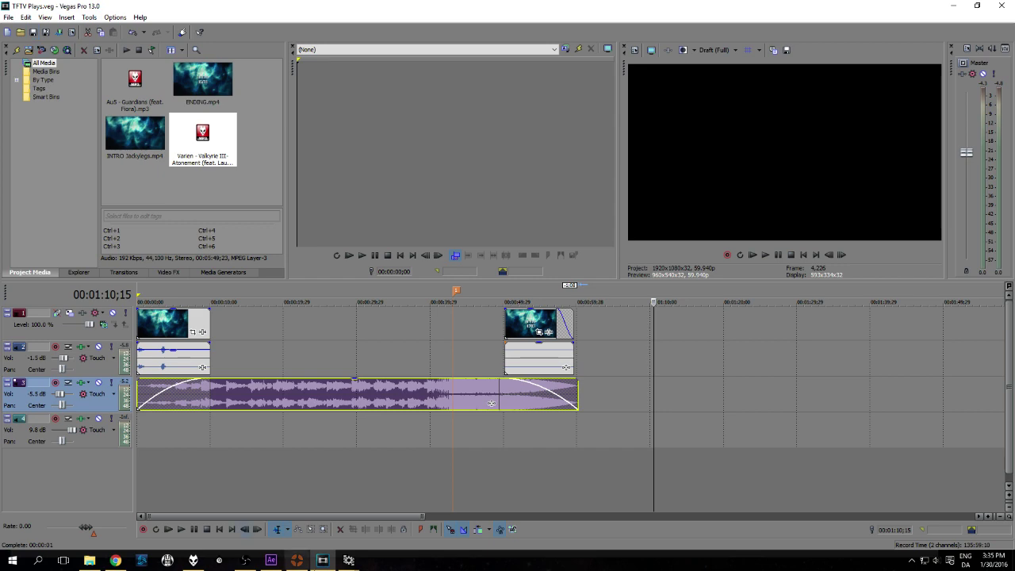
- Switch to VirtualDub to check the clip's render status and thread priority options, and check the recording in Open Broadcaster Software
{"action": "mouse_move", "coordinate": [323, 560]}
{"action": "left_click", "coordinate": [344, 538]}
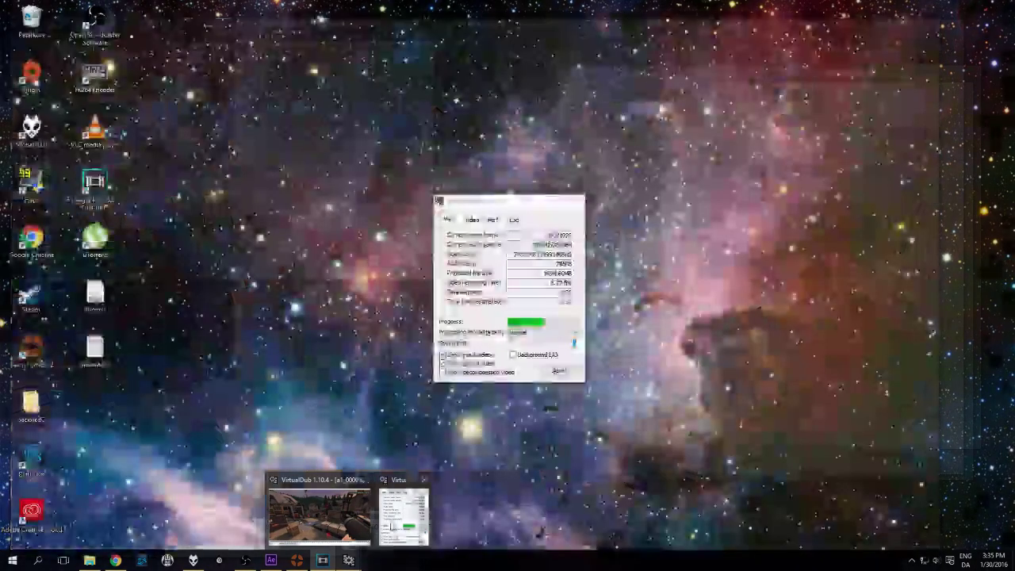
{"action": "left_click", "coordinate": [402, 514]}
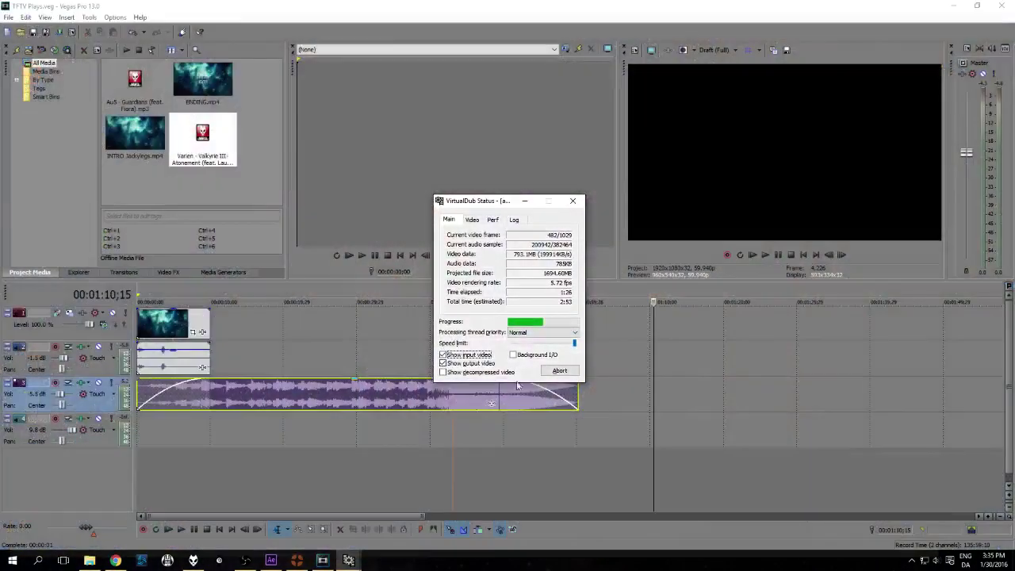
{"action": "left_click", "coordinate": [544, 334]}
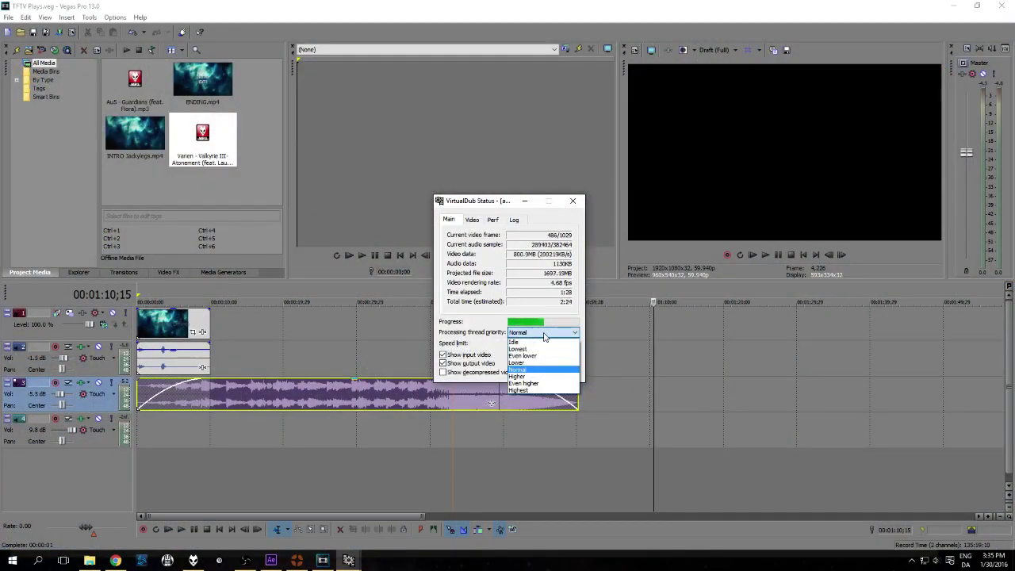
{"action": "left_click", "coordinate": [544, 334]}
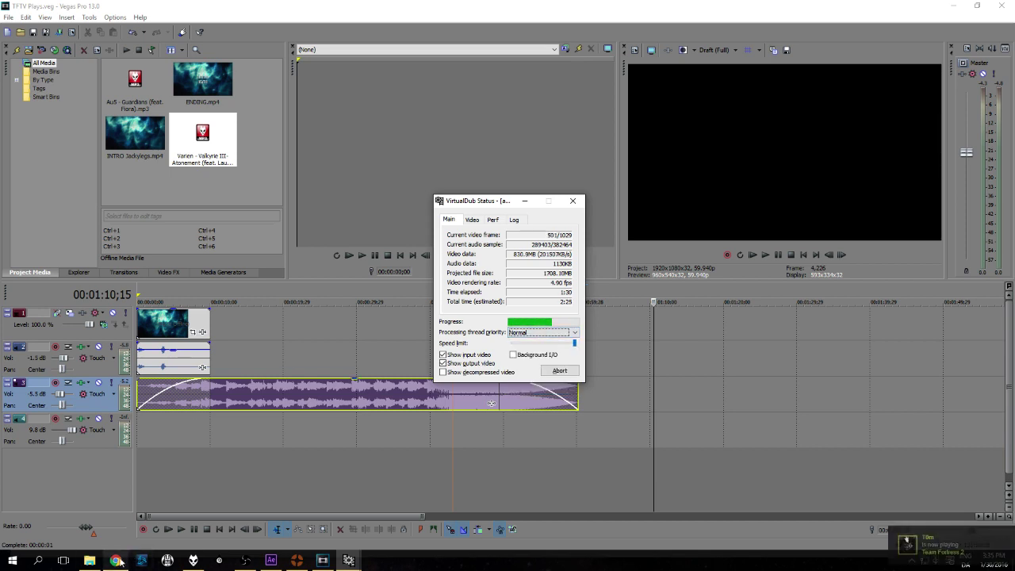
{"action": "left_click", "coordinate": [245, 560]}
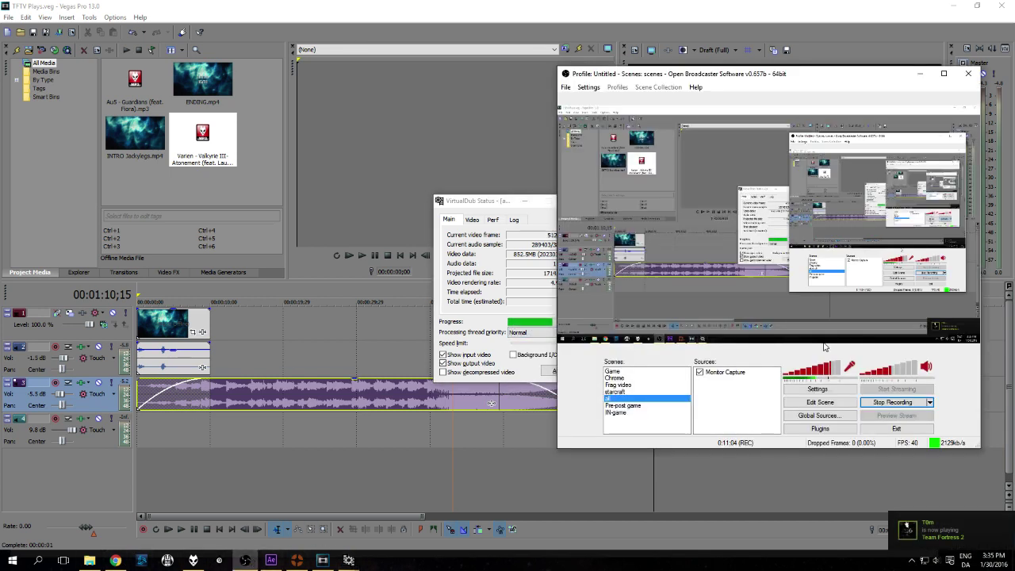
- Return to Vegas Pro and play the music fade-out under the ending clip from 00:00:49;01
{"action": "left_click", "coordinate": [518, 476]}
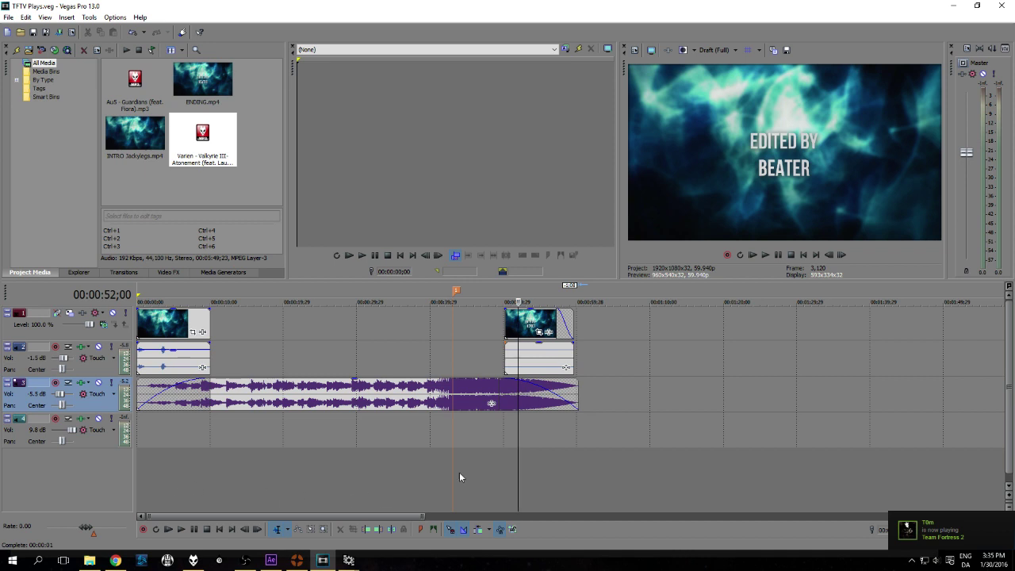
{"action": "left_click", "coordinate": [496, 432]}
{"action": "left_click", "coordinate": [176, 535]}
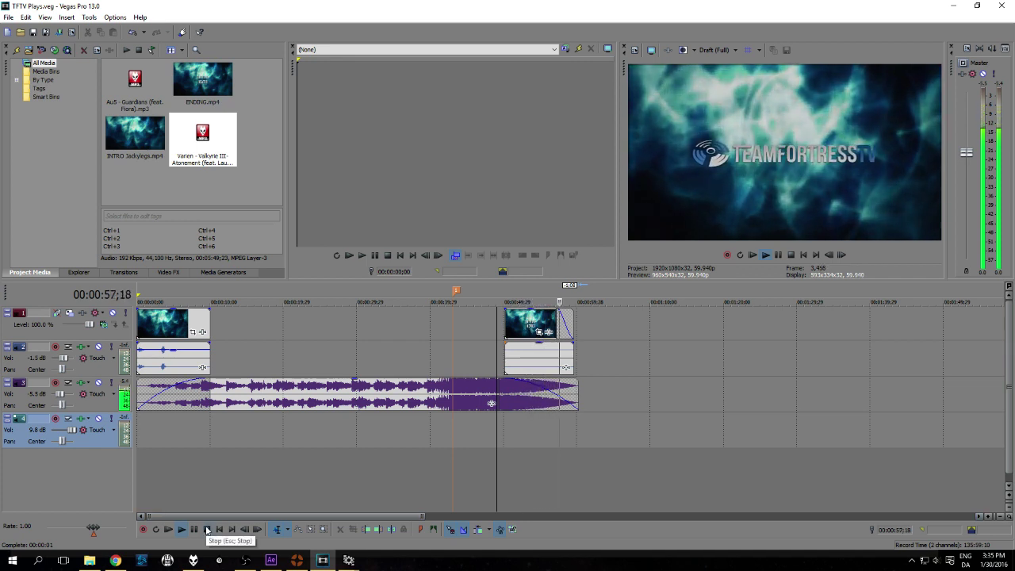
{"action": "left_click", "coordinate": [206, 530]}
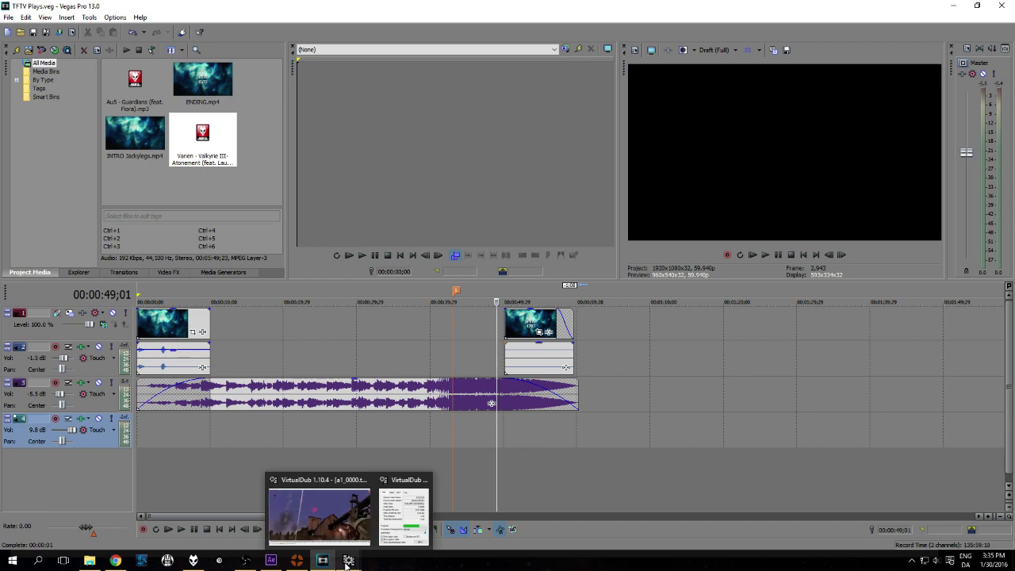
- Switch to foobar2000, listen to parts of Hunted (feat. Jonny Rose) and the start of Need You, and stop playback
{"action": "mouse_move", "coordinate": [329, 537]}
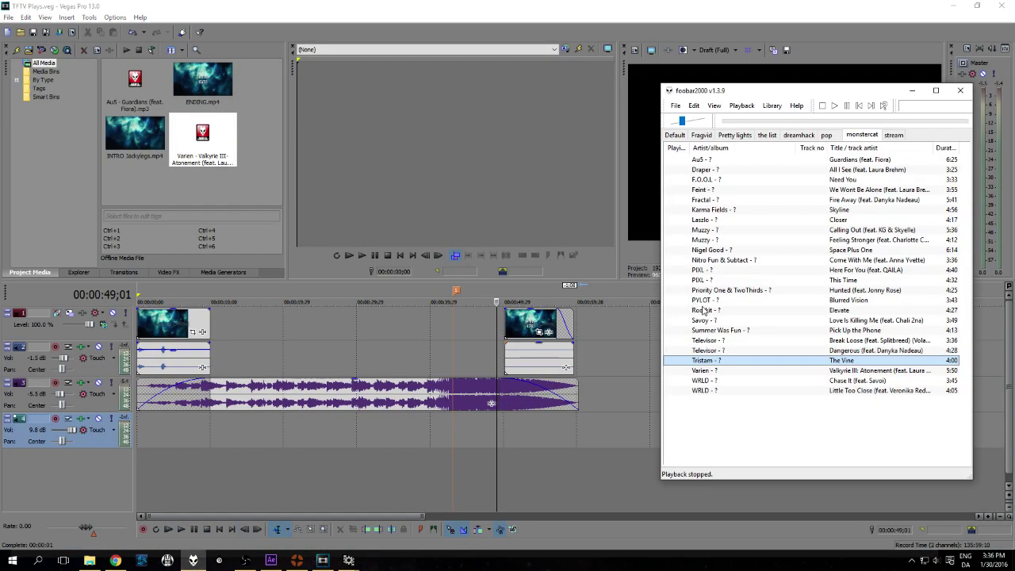
{"action": "double_click", "coordinate": [707, 290]}
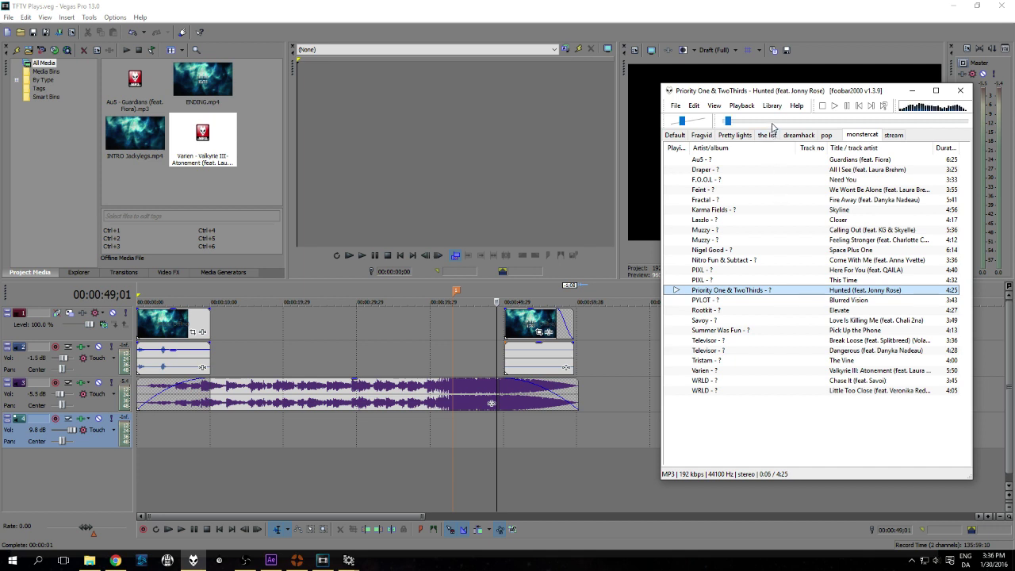
{"action": "left_click", "coordinate": [814, 123]}
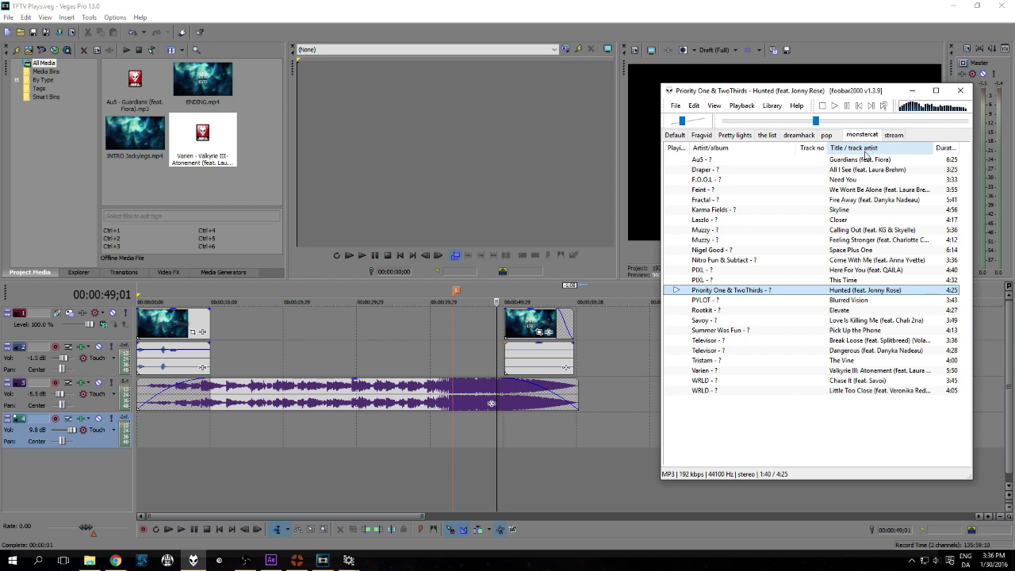
{"action": "left_click", "coordinate": [874, 120]}
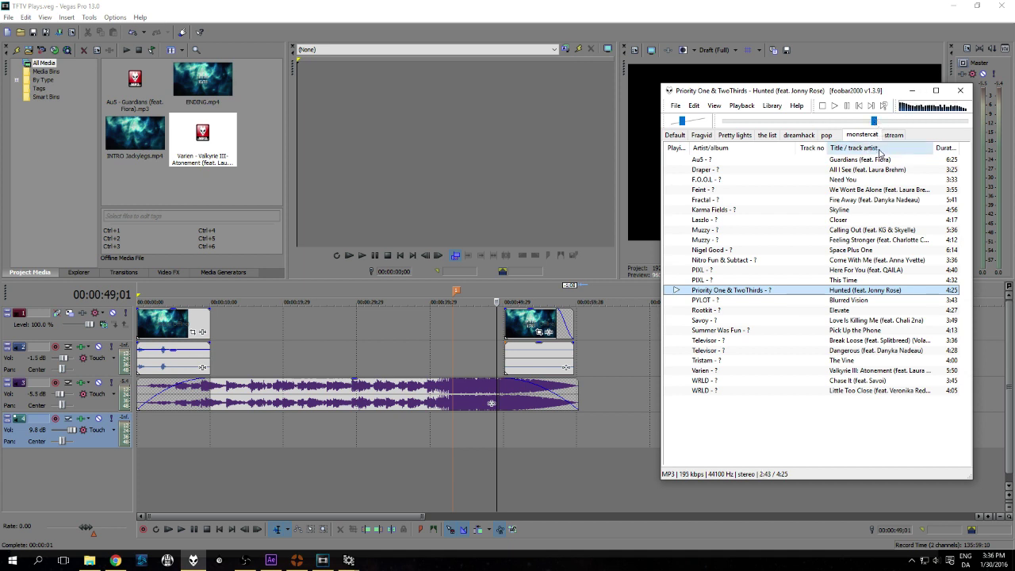
{"action": "double_click", "coordinate": [846, 180]}
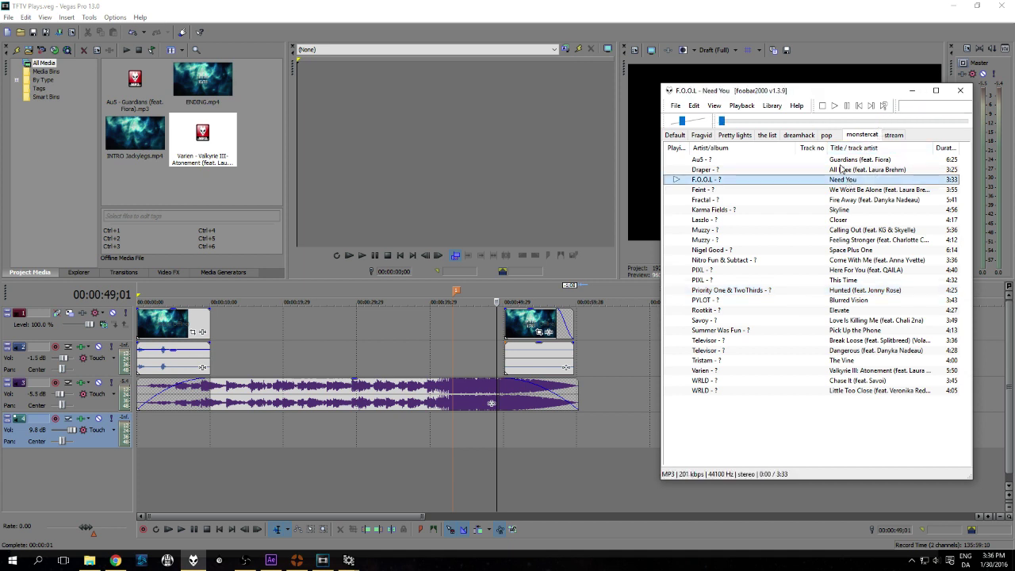
{"action": "left_click", "coordinate": [823, 106]}
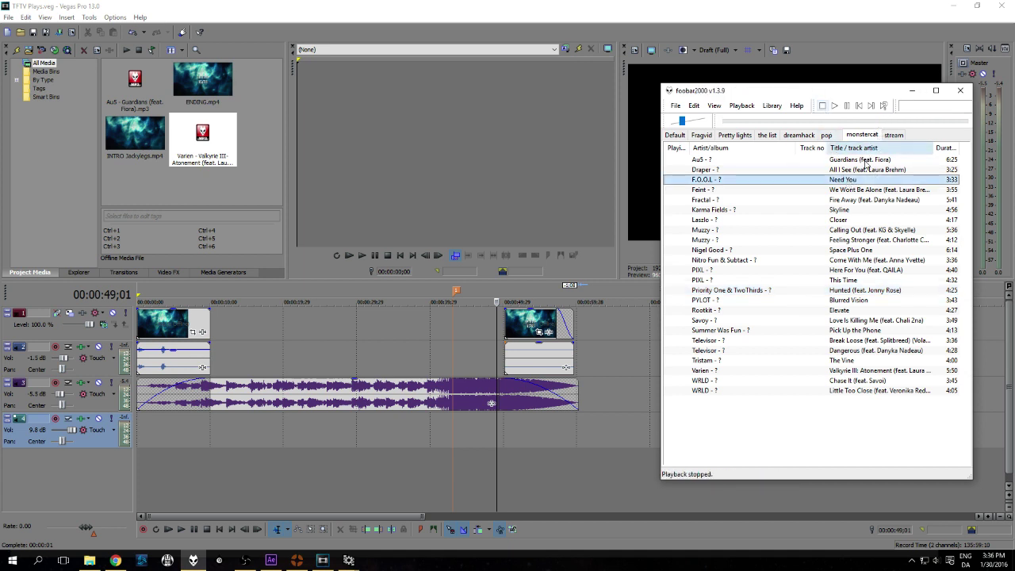
- Switch to Chrome, open the YouTube upload page, and return to Vegas Pro
{"action": "left_click", "coordinate": [115, 560]}
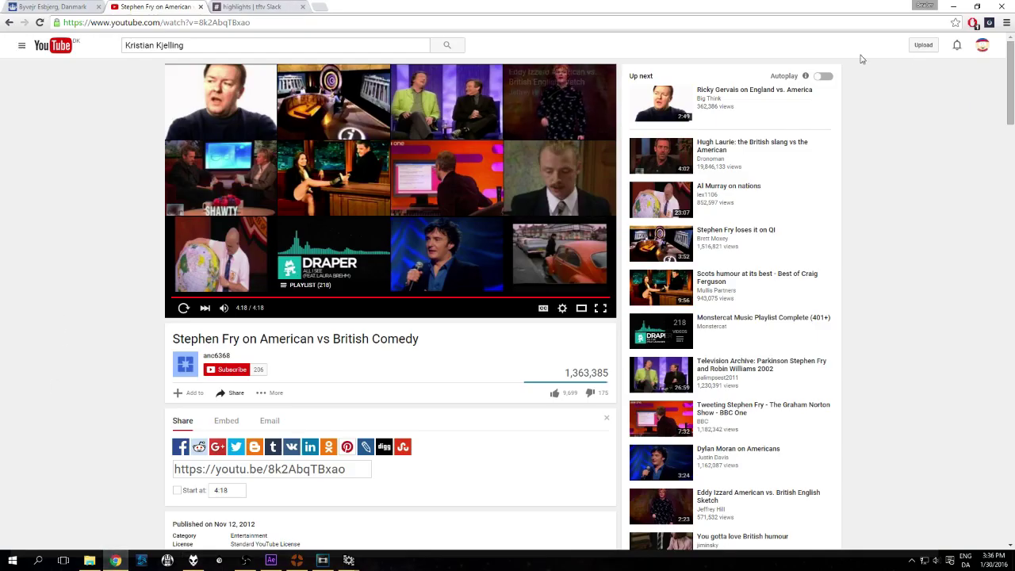
{"action": "left_click", "coordinate": [923, 45]}
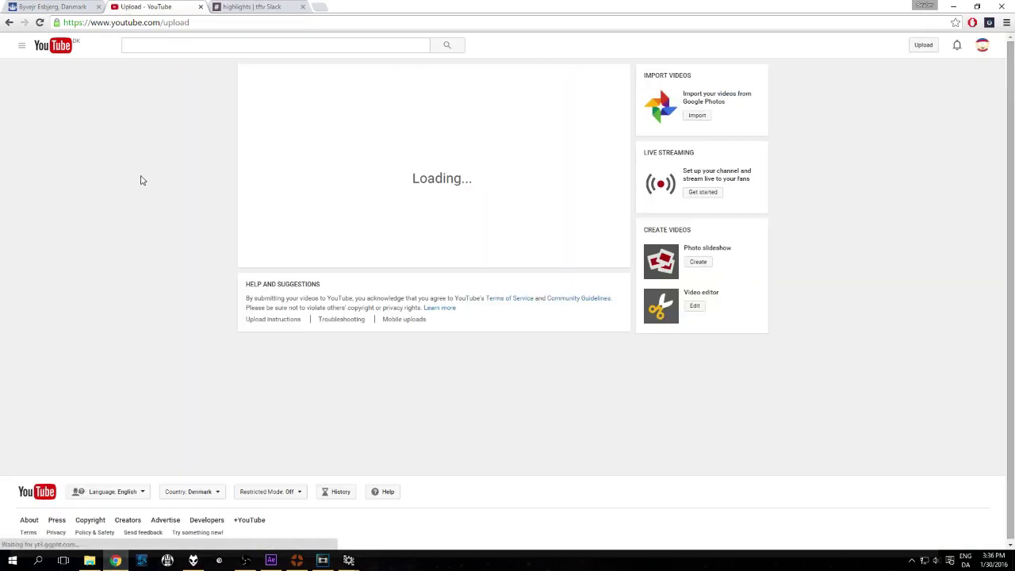
{"action": "left_click", "coordinate": [50, 10]}
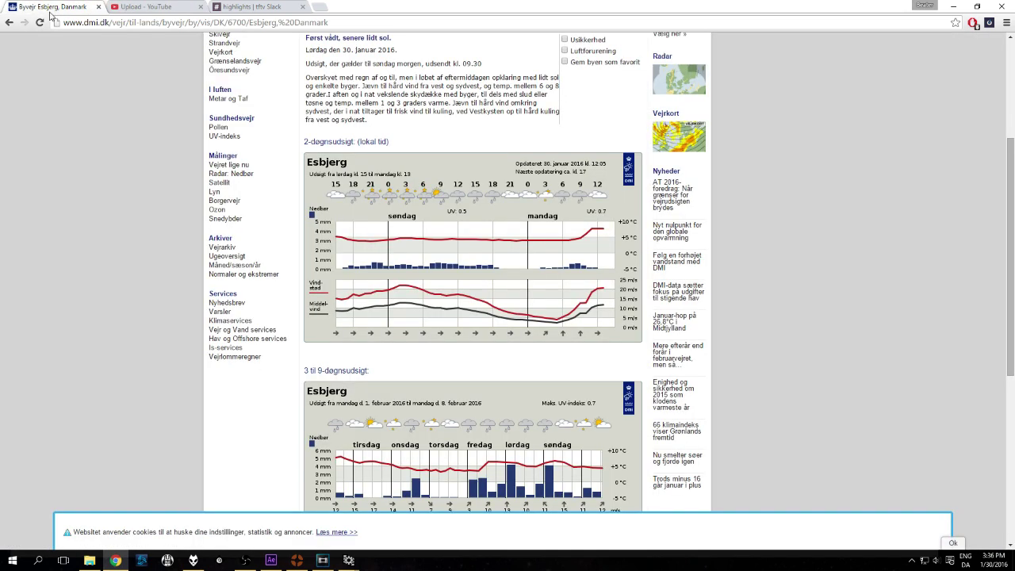
{"action": "left_click", "coordinate": [158, 7]}
{"action": "mouse_move", "coordinate": [322, 560]}
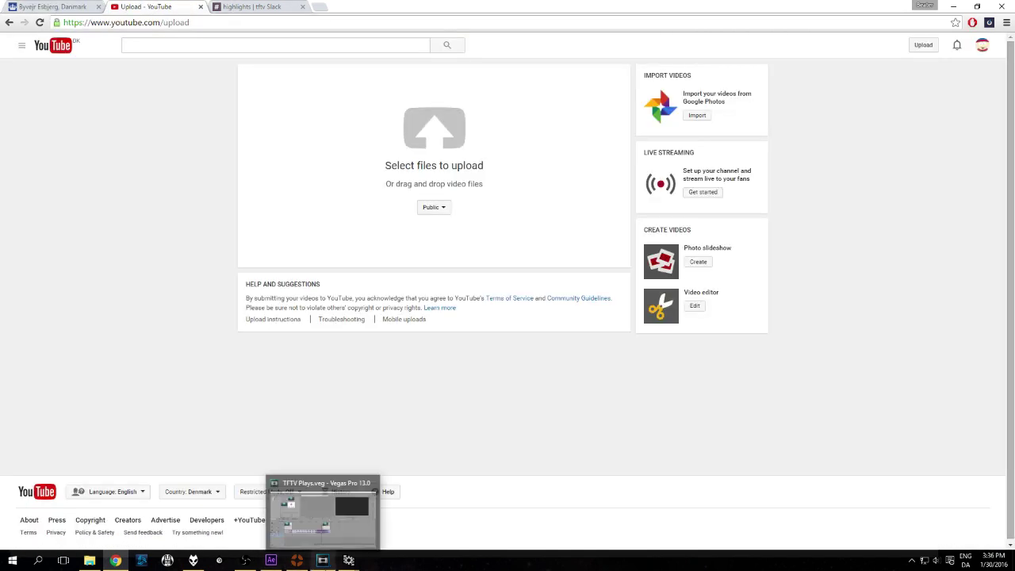
{"action": "left_click", "coordinate": [344, 545]}
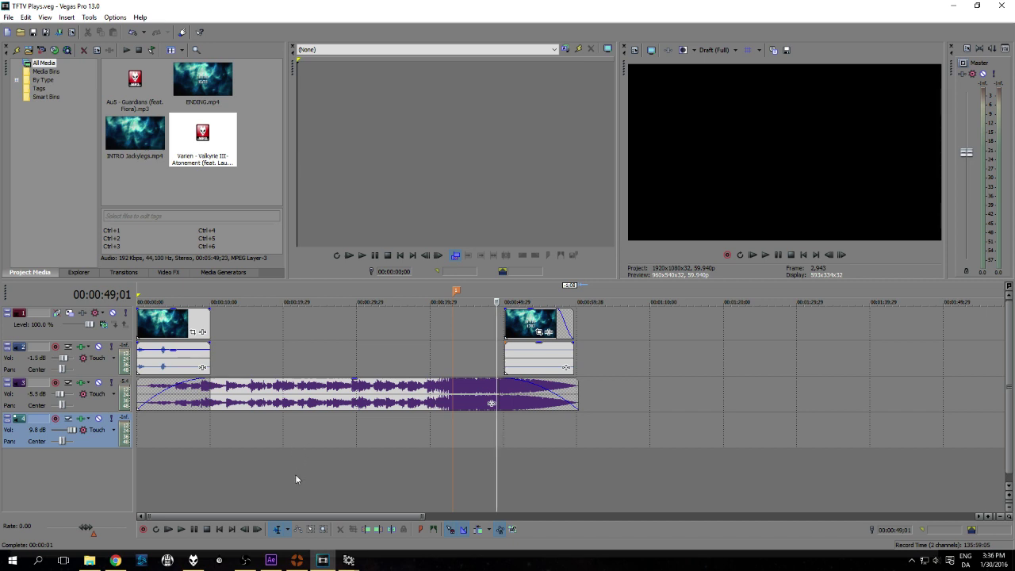
- Switch to After Effects and close it, saving the changes to Intro2.aep
{"action": "left_click", "coordinate": [271, 561]}
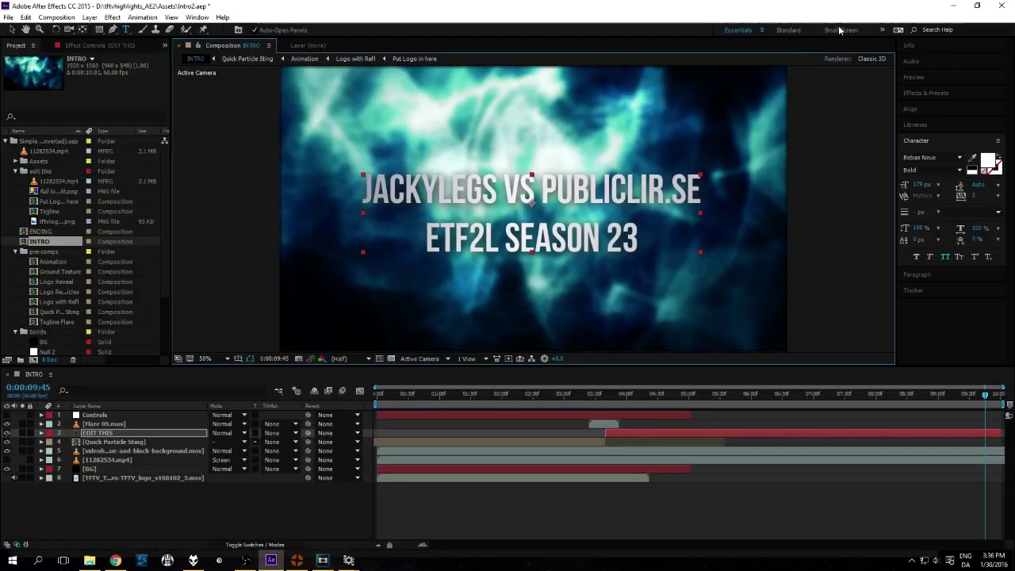
{"action": "left_click", "coordinate": [997, 6]}
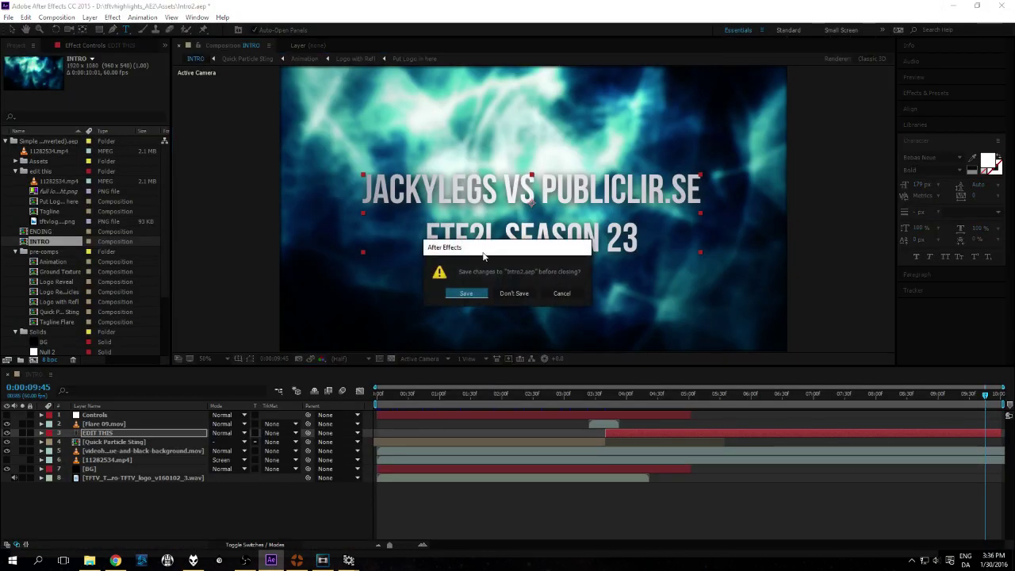
{"action": "left_click", "coordinate": [460, 293]}
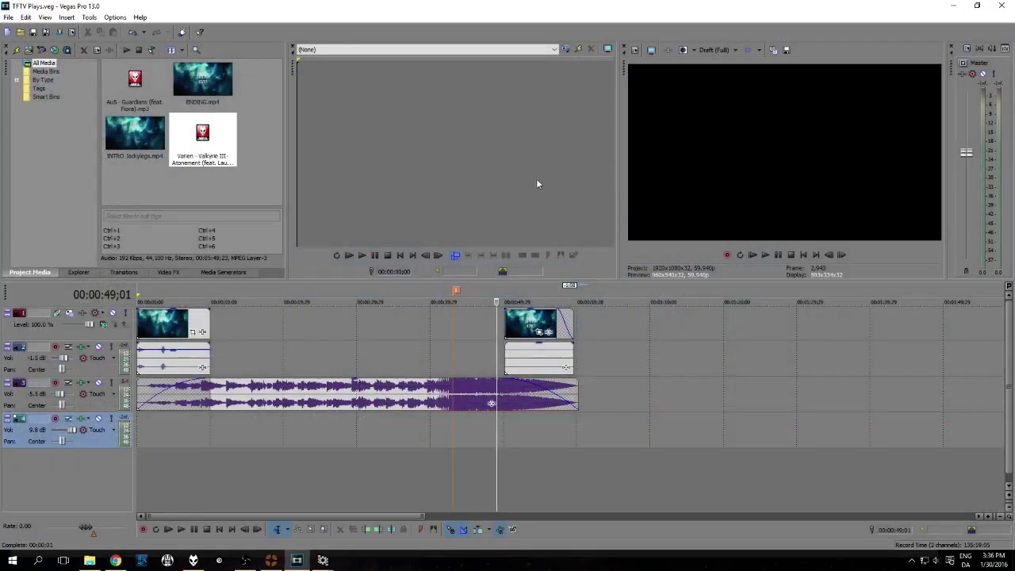
- Switch to VirtualDub, check the a1 render until it finishes, and open the b2_0000.tga image sequence from the Lawena folder
{"action": "mouse_move", "coordinate": [323, 560]}
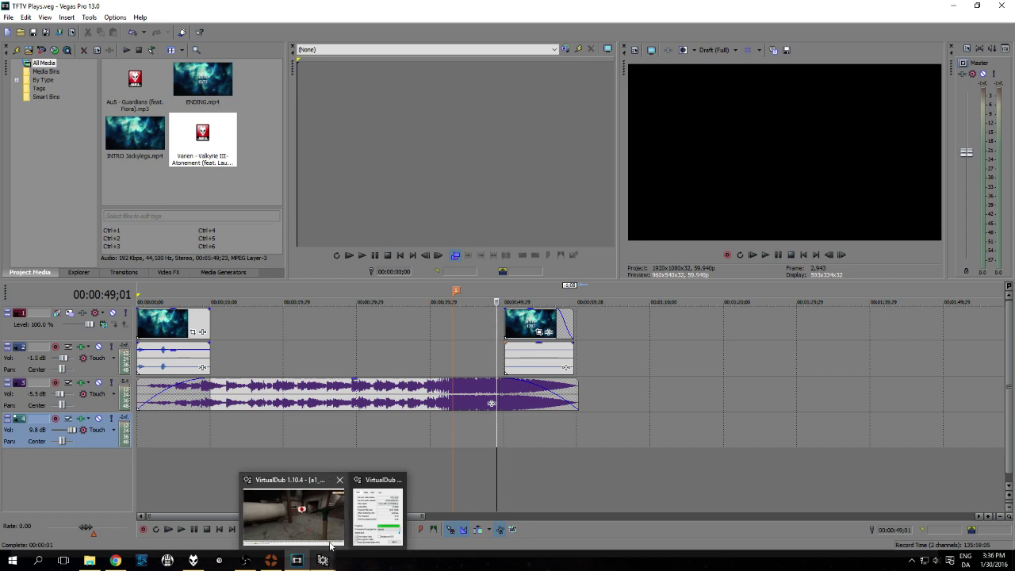
{"action": "left_click", "coordinate": [327, 538]}
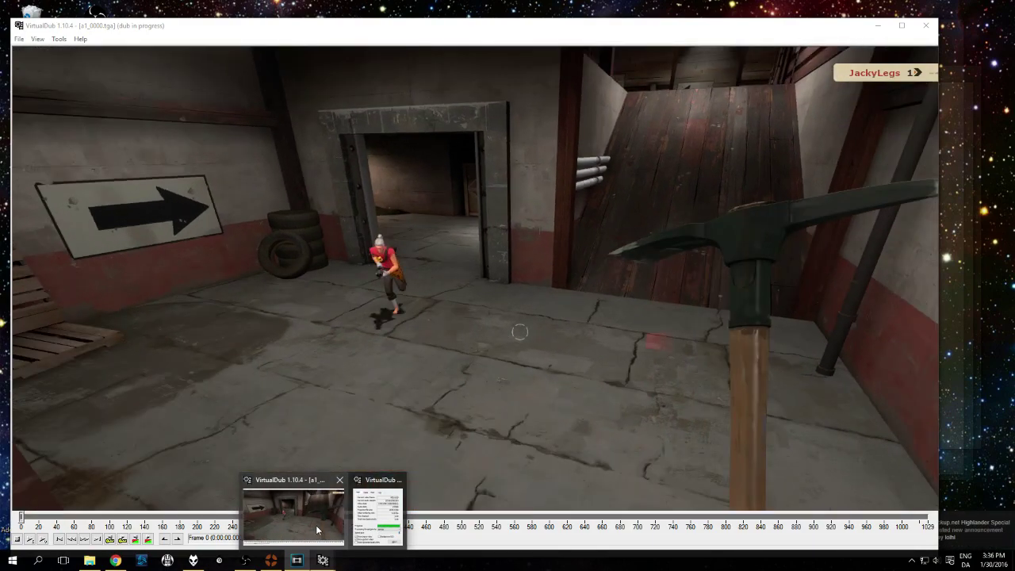
{"action": "left_click", "coordinate": [323, 530]}
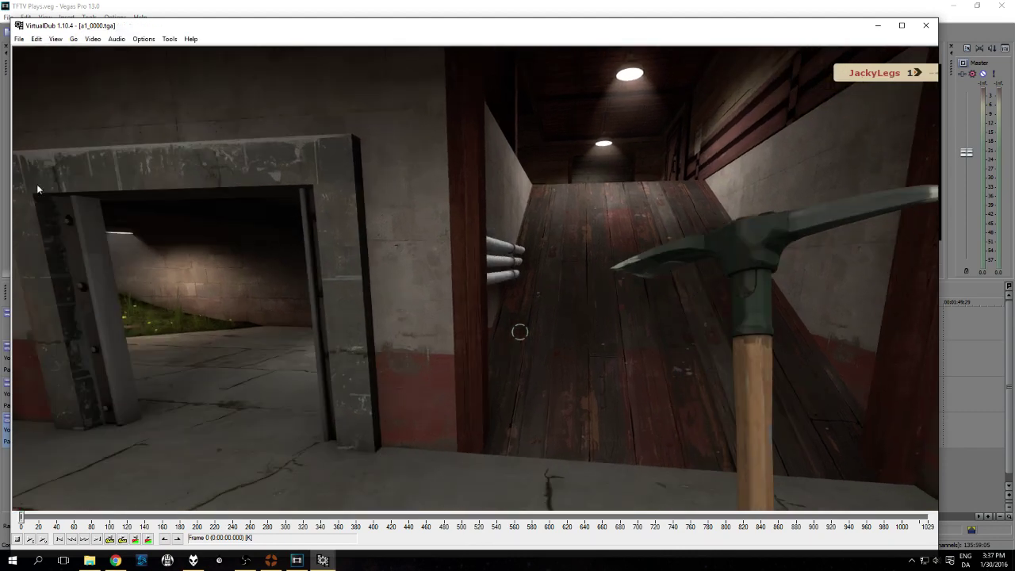
{"action": "left_click", "coordinate": [24, 39]}
{"action": "left_click", "coordinate": [48, 50]}
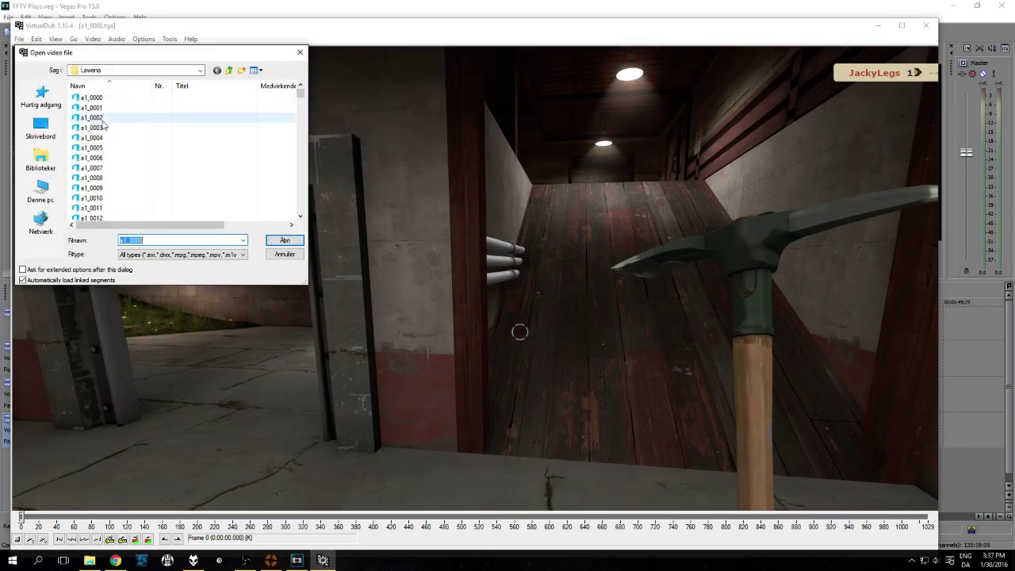
{"action": "double_click", "coordinate": [92, 98]}
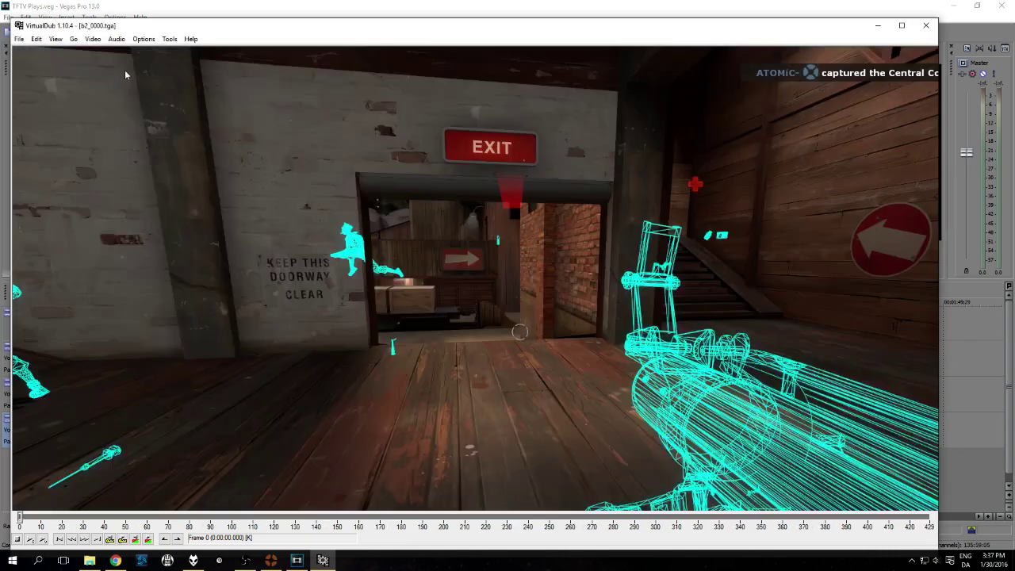
- Try to load b2_0000.tga as the clip's audio from another file
{"action": "left_click", "coordinate": [116, 39]}
{"action": "left_click", "coordinate": [152, 150]}
{"action": "type", "text": "b"}
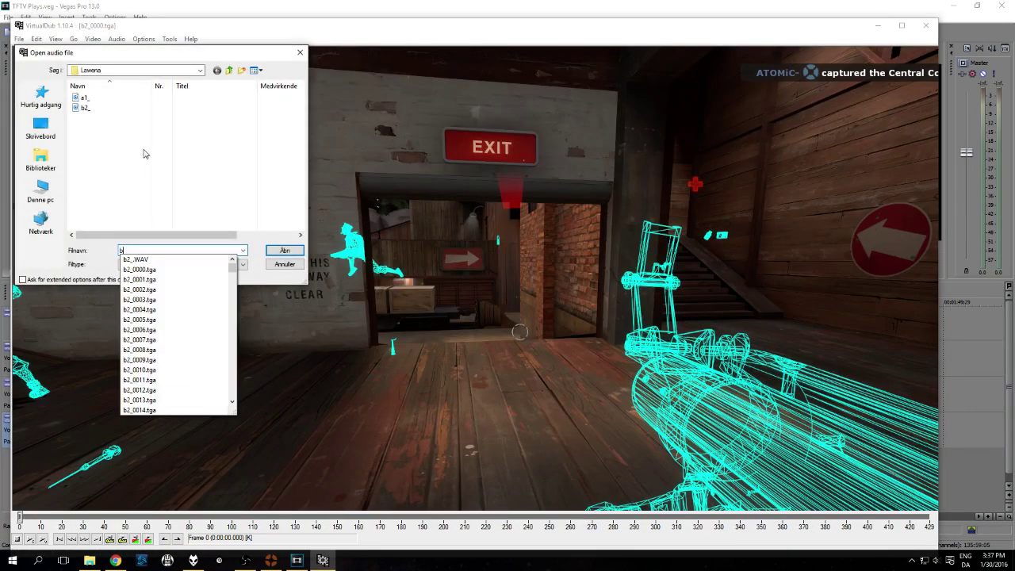
{"action": "left_click", "coordinate": [149, 269]}
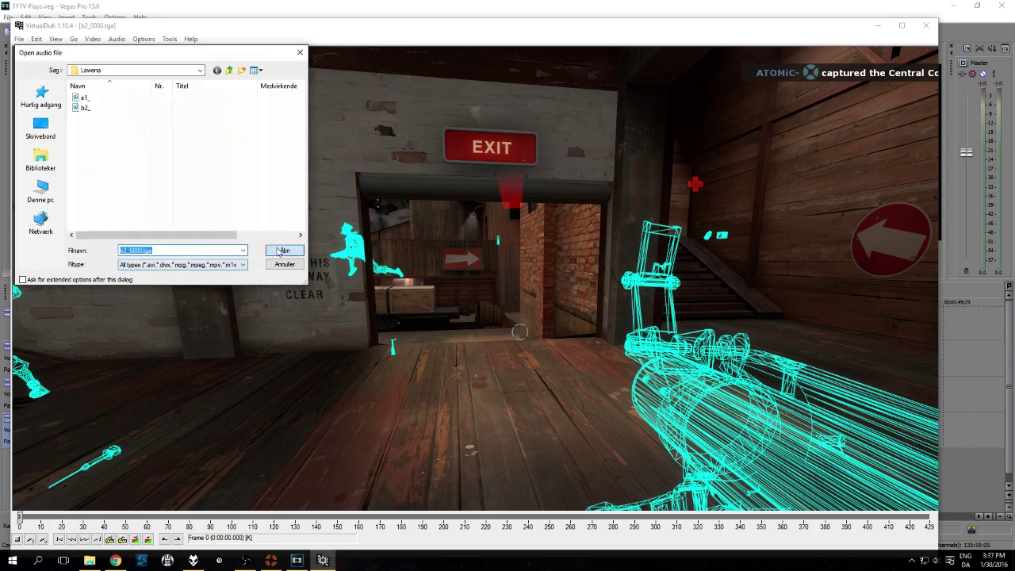
{"action": "key", "text": "Return"}
{"action": "left_click", "coordinate": [607, 317]}
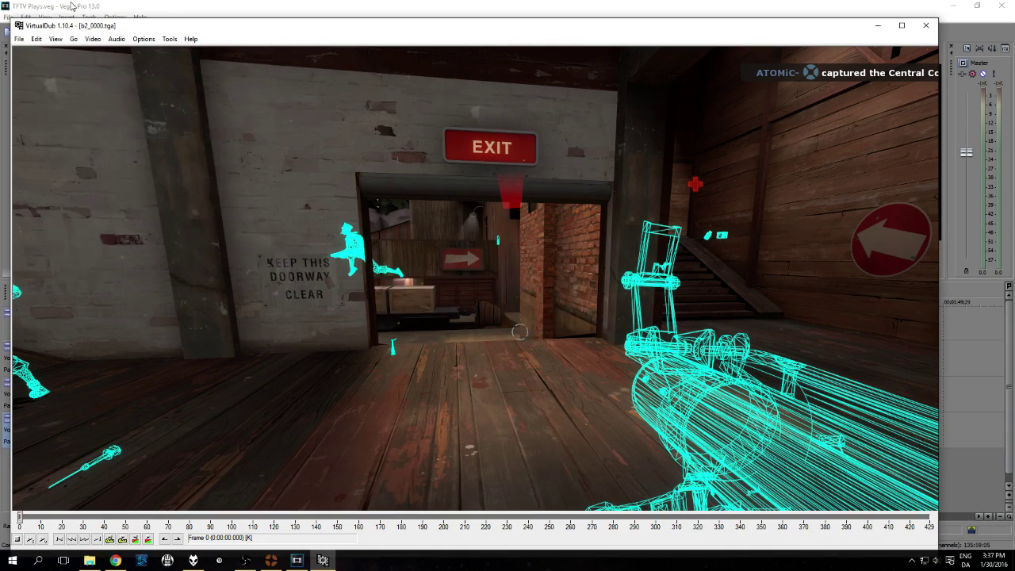
- Load the b2_ audio file from the Lawena folder as the clip's audio, and go through the video frame rate settings
{"action": "left_click", "coordinate": [116, 39]}
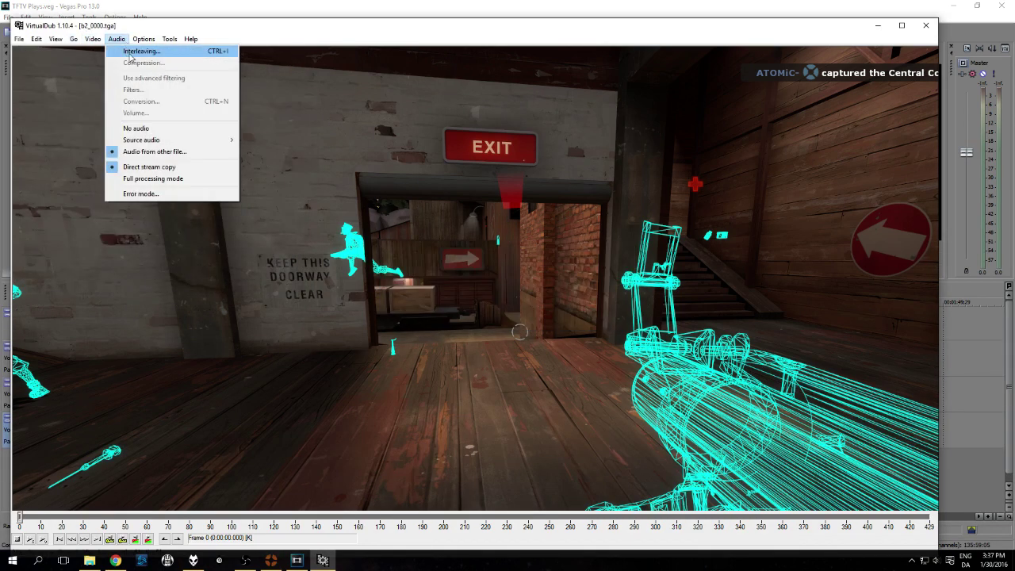
{"action": "left_click", "coordinate": [151, 151]}
{"action": "double_click", "coordinate": [85, 108]}
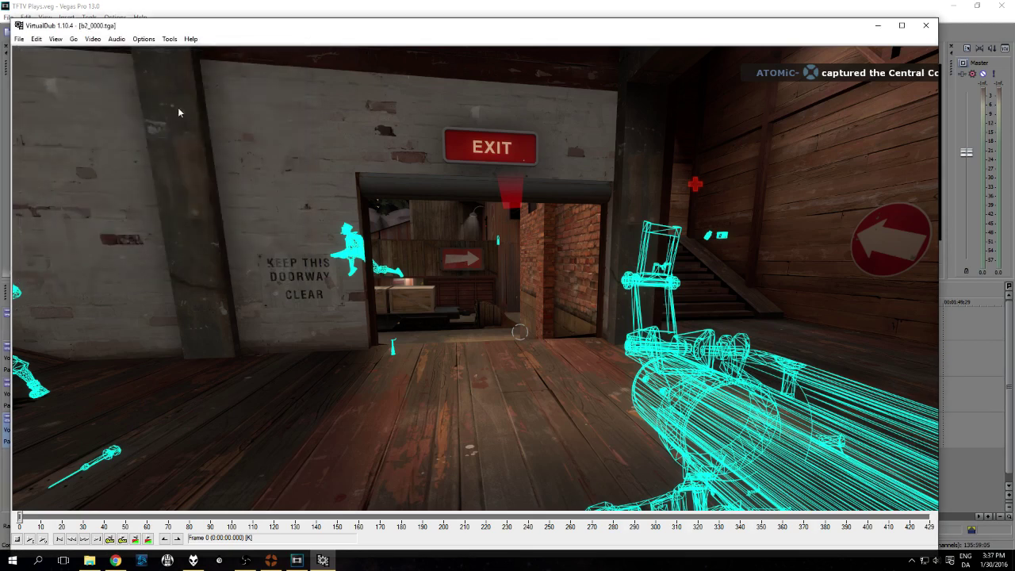
{"action": "left_click", "coordinate": [93, 39]}
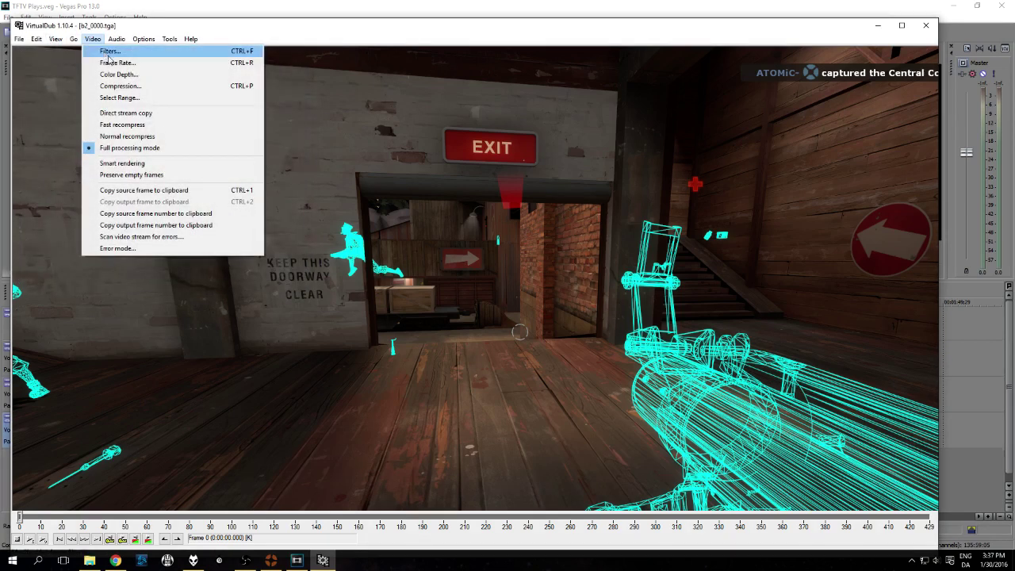
{"action": "left_click", "coordinate": [127, 63]}
{"action": "left_click", "coordinate": [191, 206]}
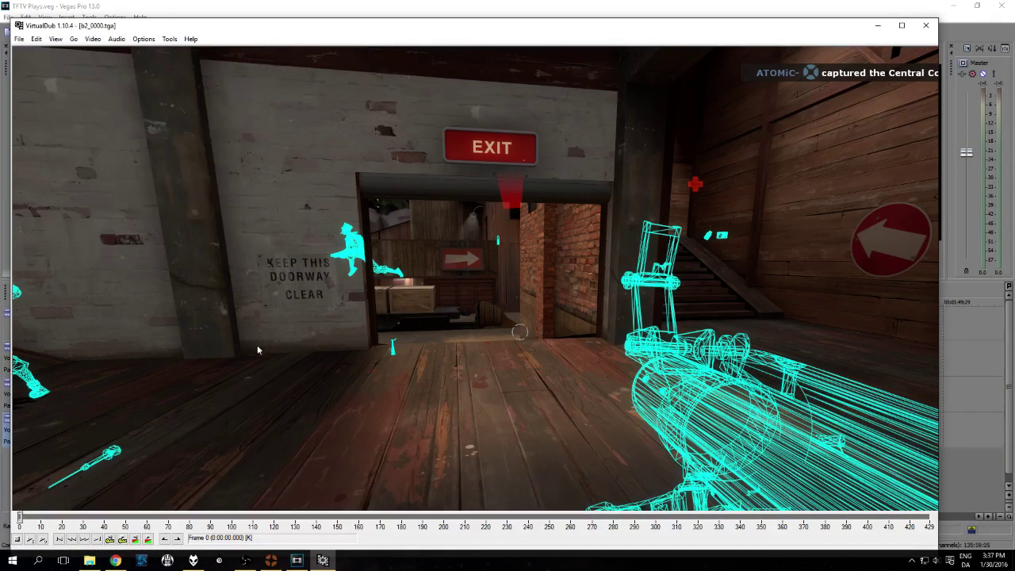
- Render the b2 clip as an AVI named "Jackyulegs scout airshot snake2" in the ETF2L folder
{"action": "key", "text": "F7"}
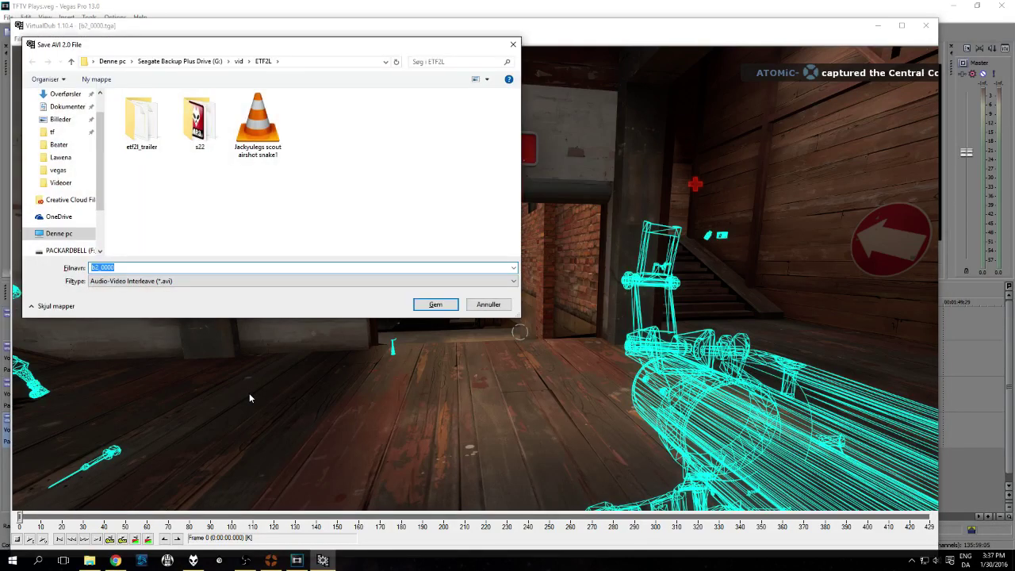
{"action": "left_click", "coordinate": [249, 150]}
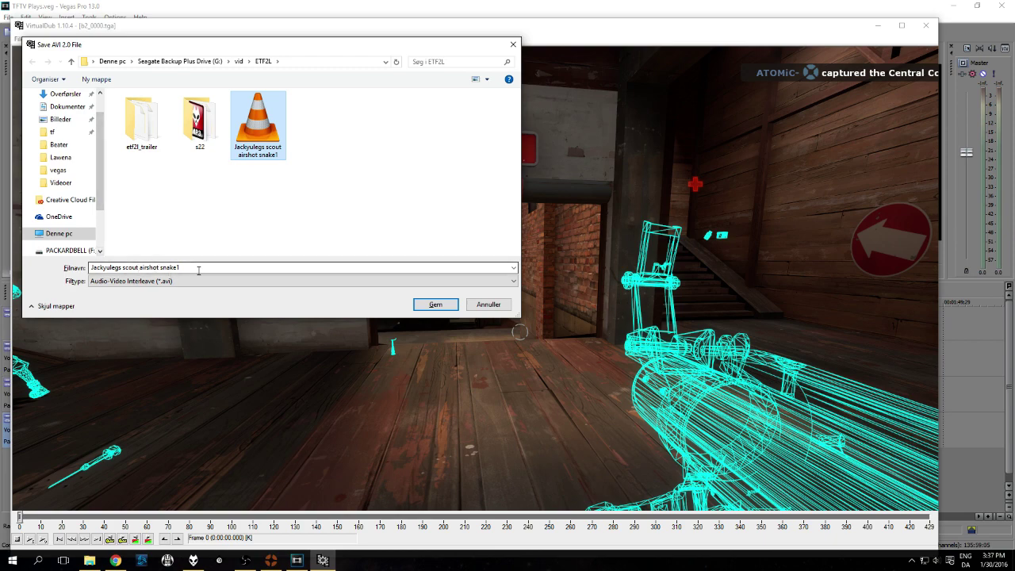
{"action": "left_click", "coordinate": [254, 267]}
{"action": "left_click", "coordinate": [234, 266]}
{"action": "key", "text": "BackSpace"}
{"action": "type", "text": "2"}
{"action": "key", "text": "Return"}
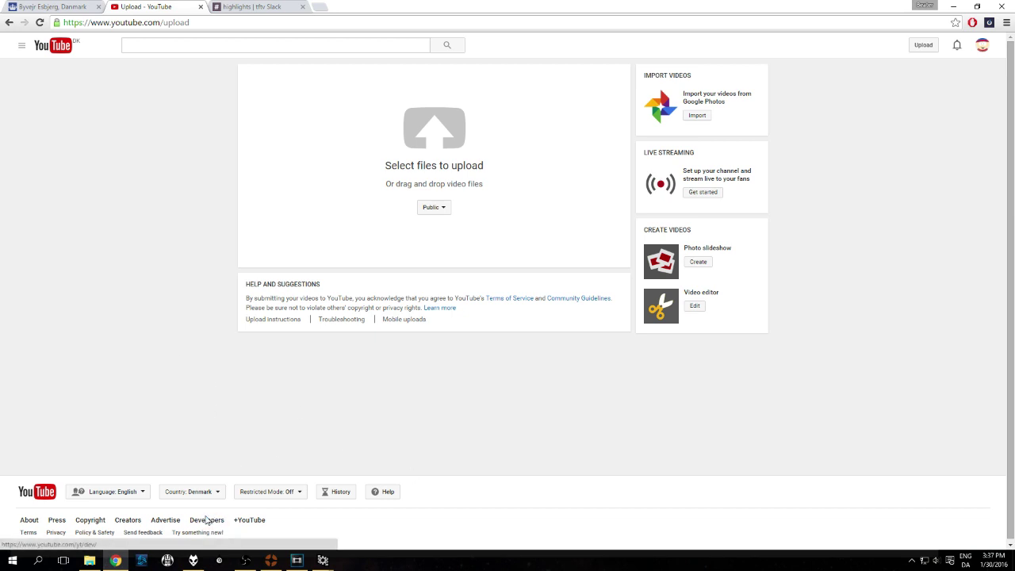
- Minimize Vegas Pro, Chrome, VirtualDub and the Lawena Recording Tool, and launch H.264 Encoder to look at its Full High Definition encoding setting
{"action": "left_click", "coordinate": [307, 566]}
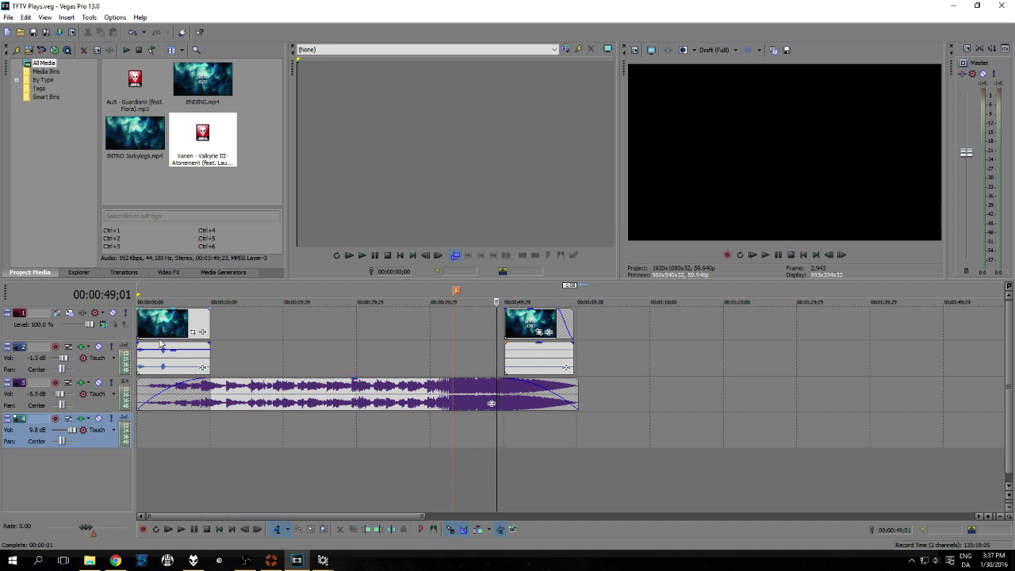
{"action": "left_click", "coordinate": [955, 6]}
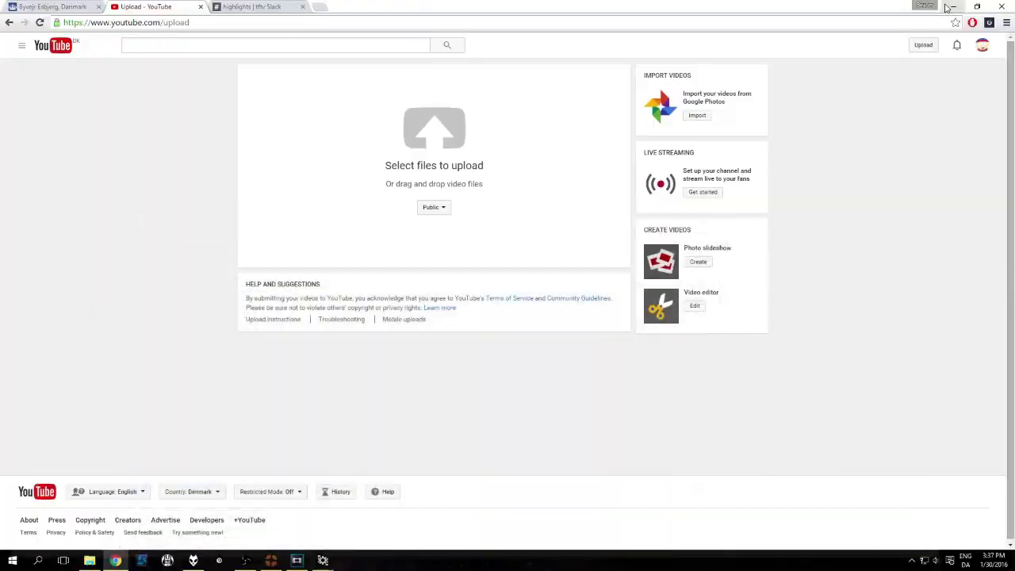
{"action": "left_click", "coordinate": [948, 7]}
{"action": "left_click", "coordinate": [878, 25]}
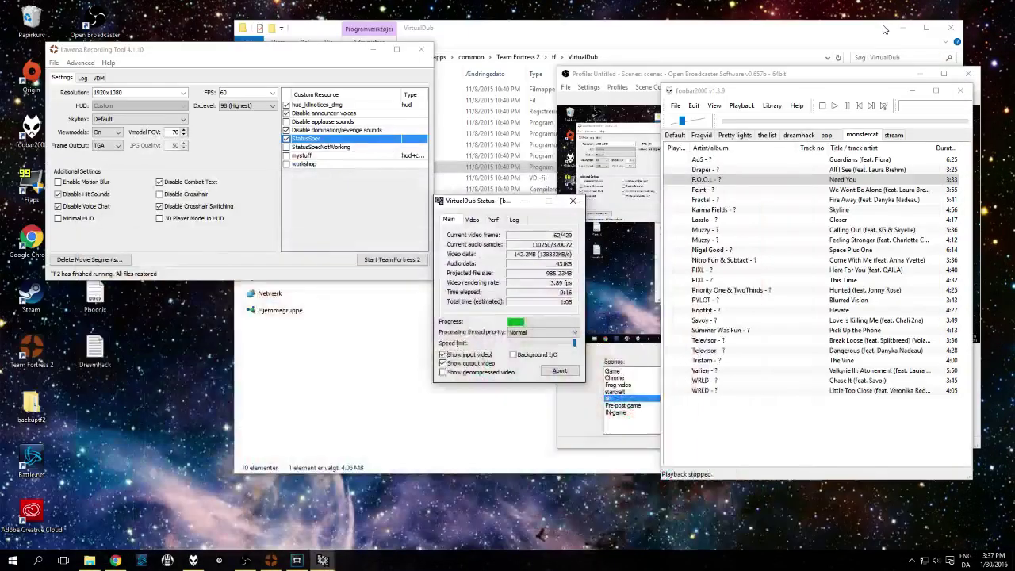
{"action": "left_click", "coordinate": [374, 48]}
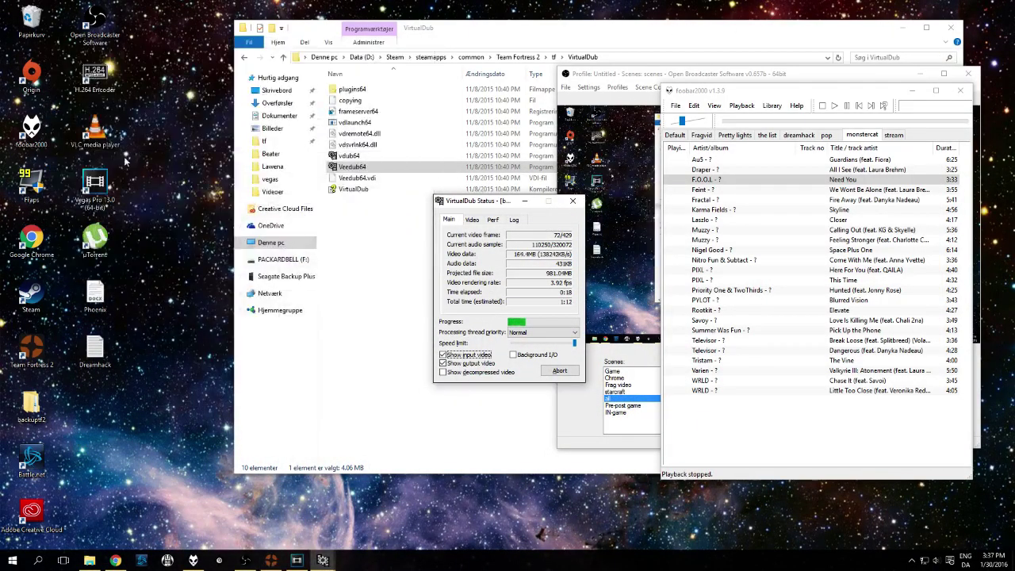
{"action": "double_click", "coordinate": [96, 80]}
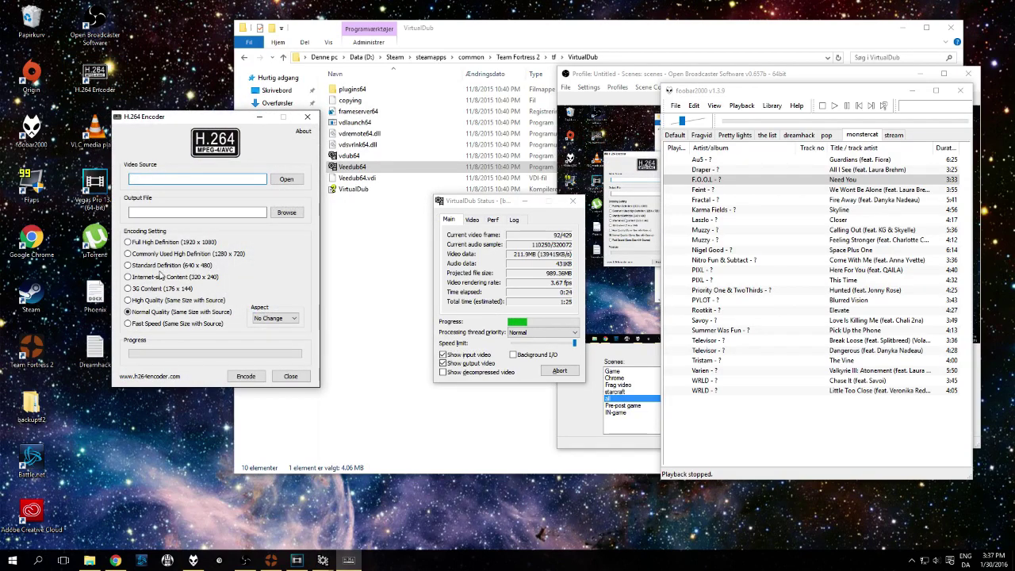
{"action": "left_click", "coordinate": [128, 242]}
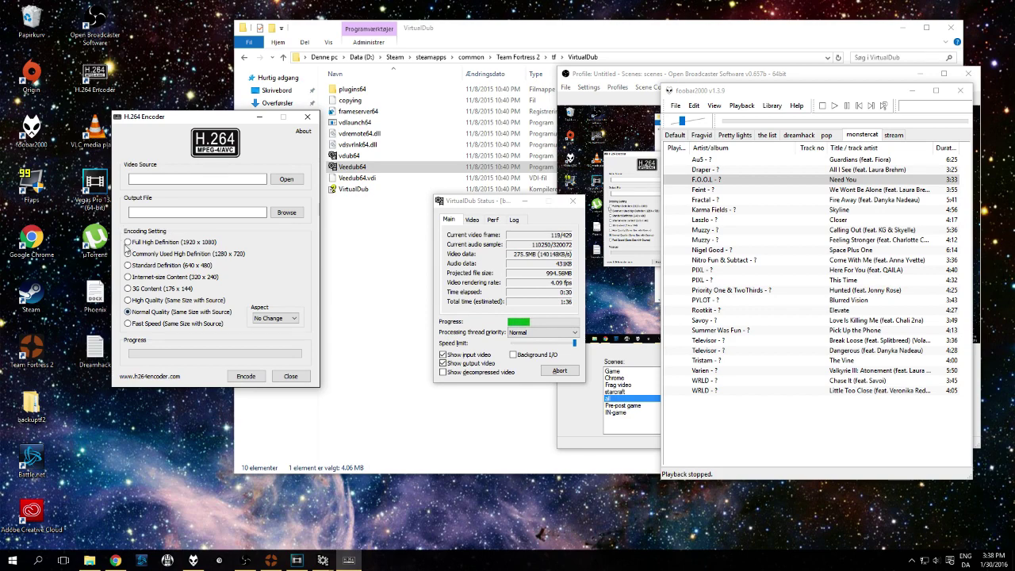
- Go through the audio, video and bit rate settings of the WMV RENDER template in Vegas Pro, without rendering
{"action": "mouse_move", "coordinate": [333, 561]}
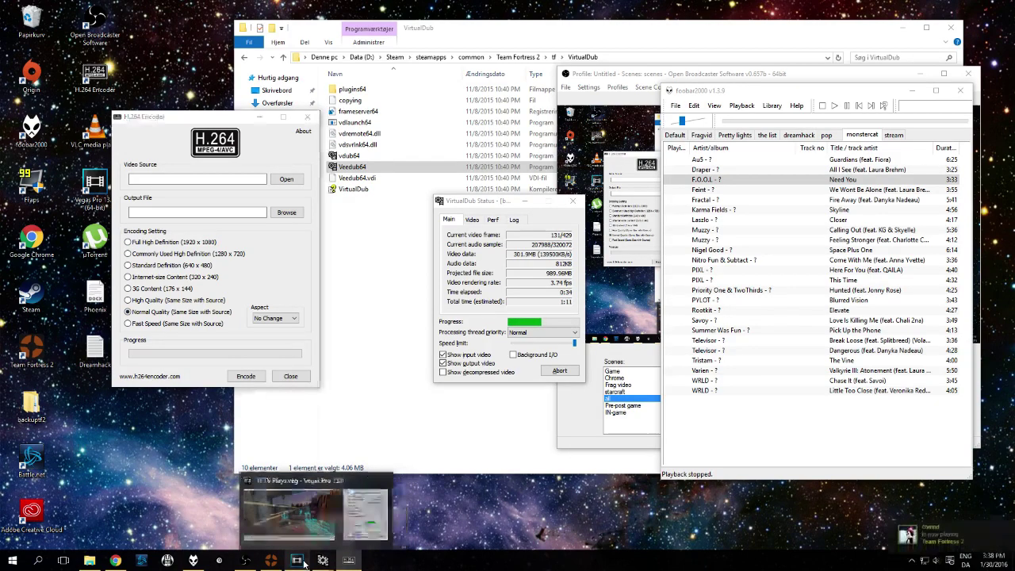
{"action": "left_click", "coordinate": [296, 559]}
{"action": "left_click", "coordinate": [5, 19]}
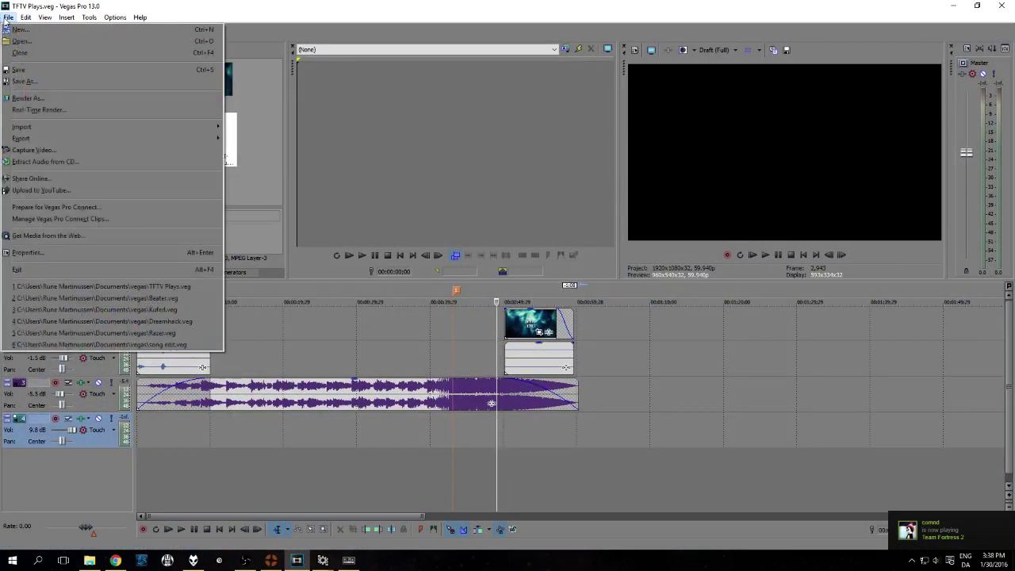
{"action": "left_click", "coordinate": [98, 98]}
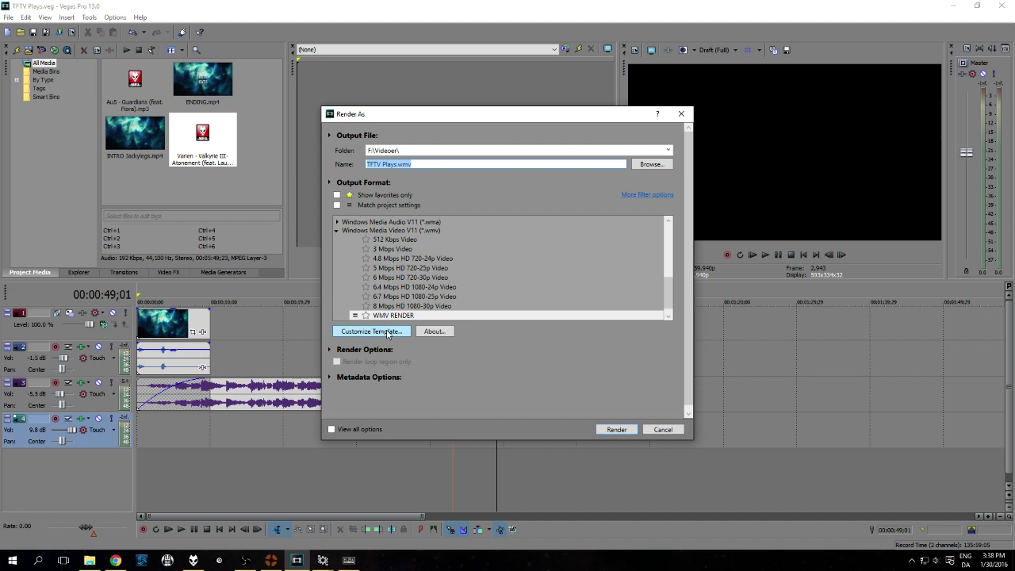
{"action": "left_click", "coordinate": [387, 333]}
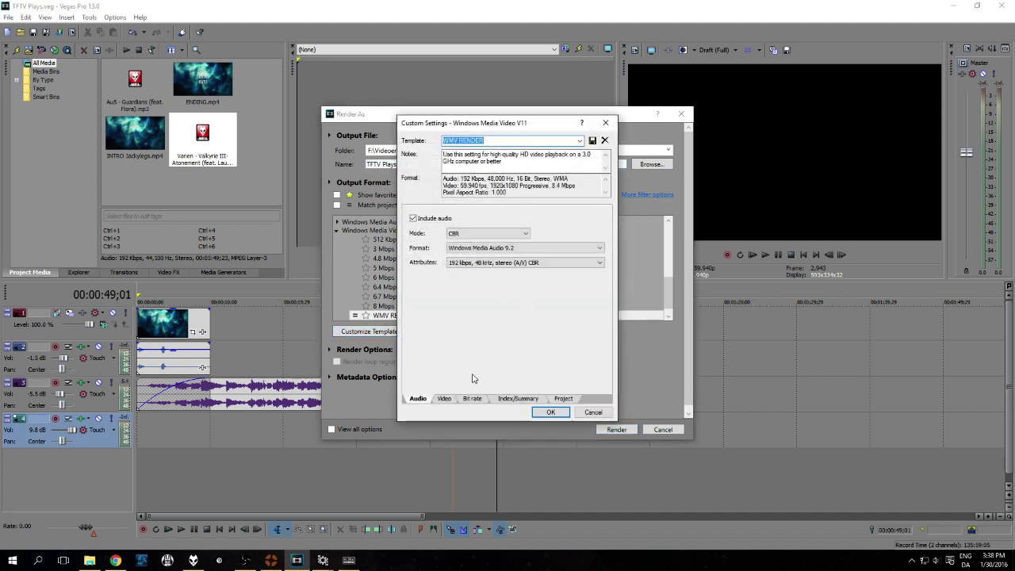
{"action": "left_click", "coordinate": [439, 398]}
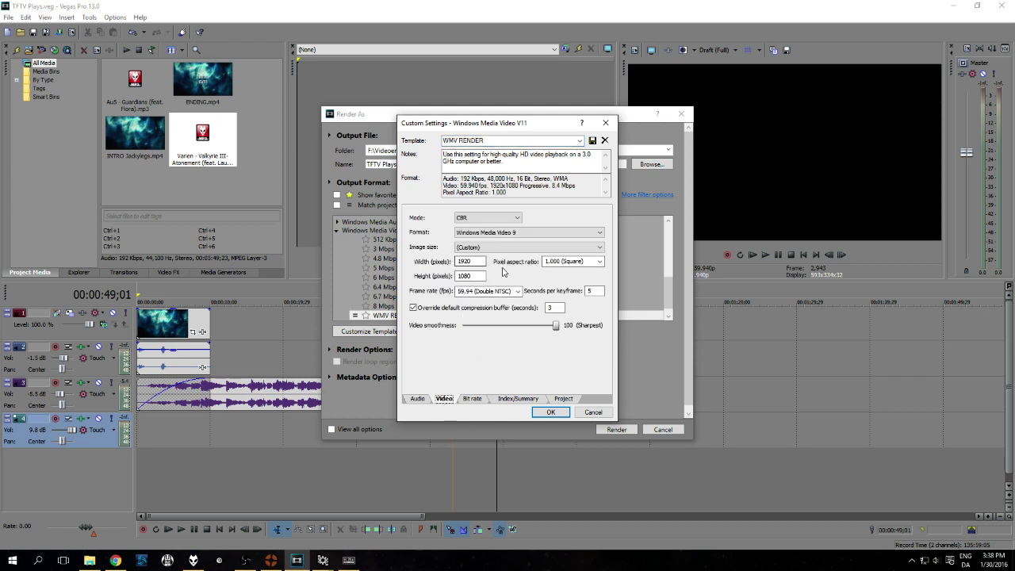
{"action": "left_click", "coordinate": [417, 398]}
{"action": "left_click", "coordinate": [471, 399]}
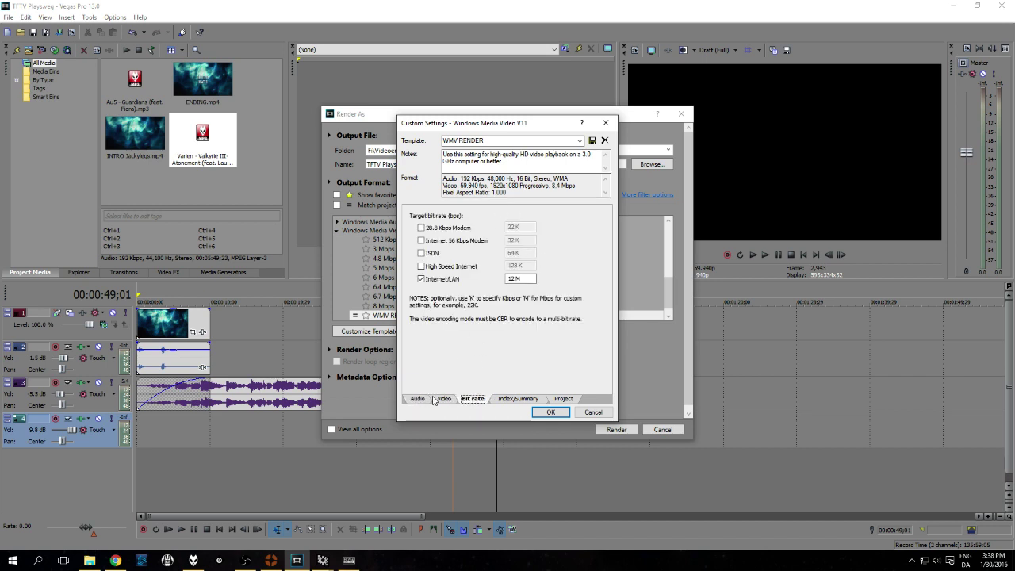
{"action": "left_click", "coordinate": [444, 399]}
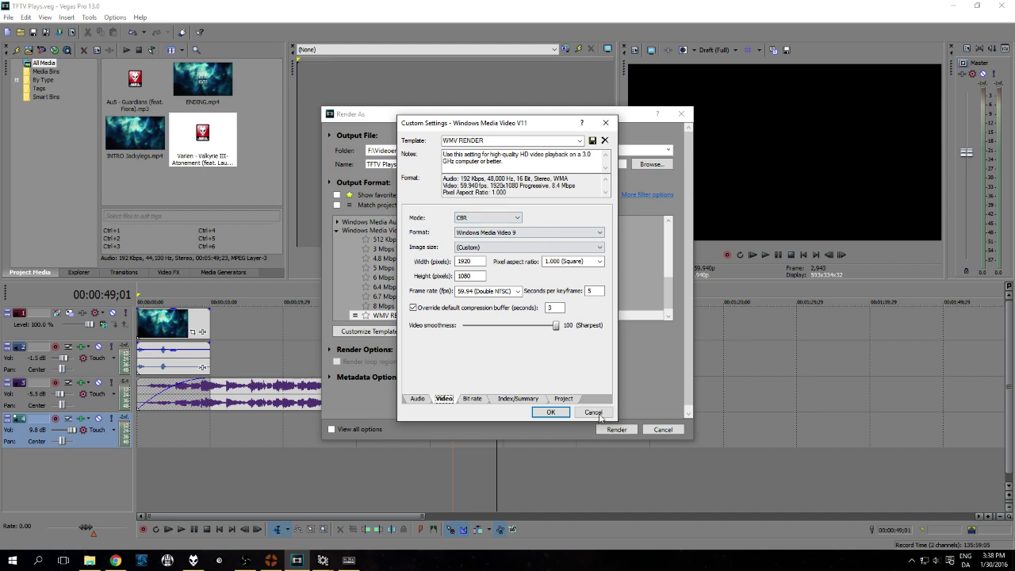
{"action": "left_click", "coordinate": [593, 412]}
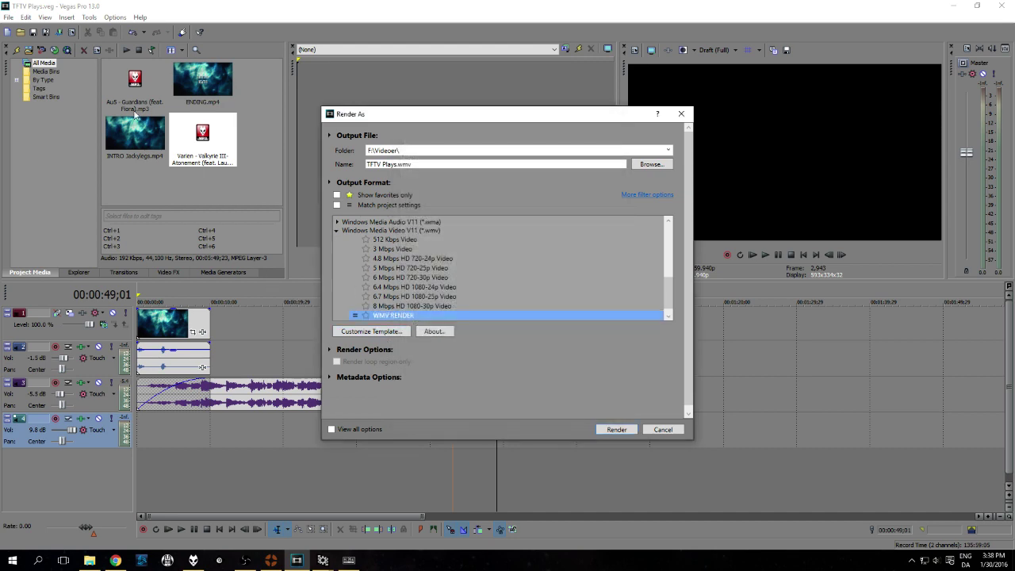
{"action": "left_click", "coordinate": [662, 428]}
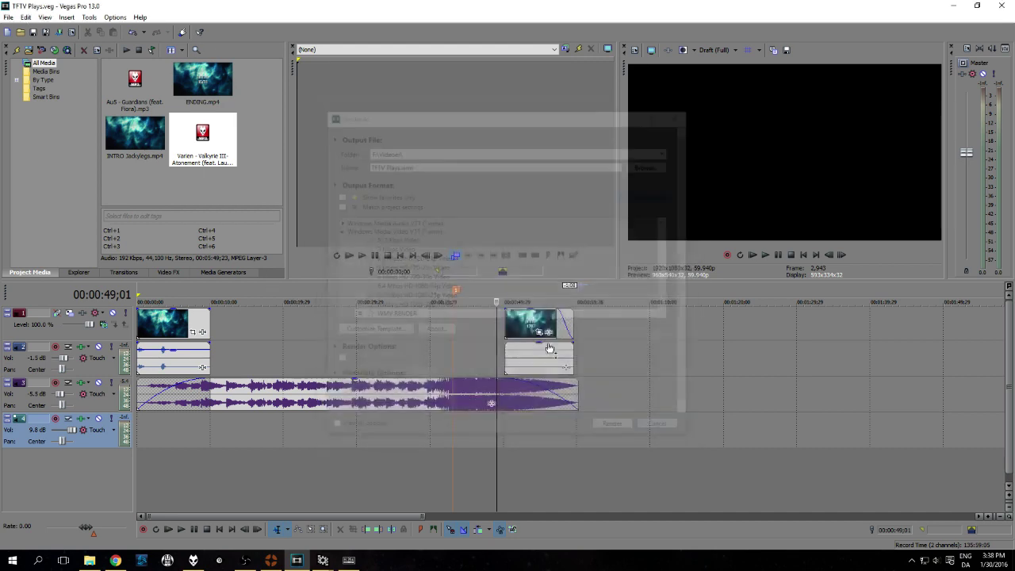
- Review the project's video properties, including the STANDARD template, frame size and frame rate, and leave them without making changes
{"action": "left_click", "coordinate": [8, 16]}
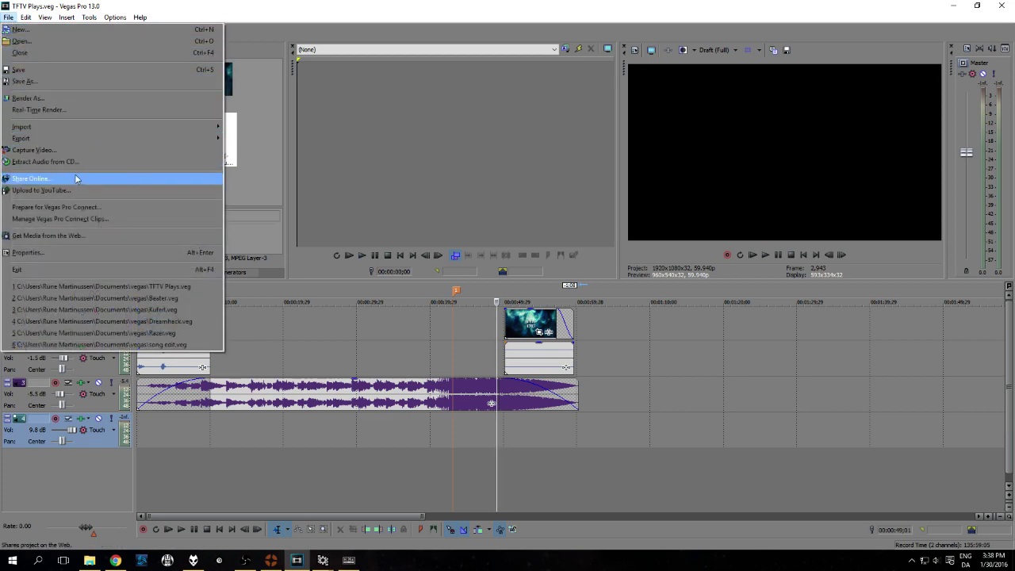
{"action": "left_click", "coordinate": [76, 252]}
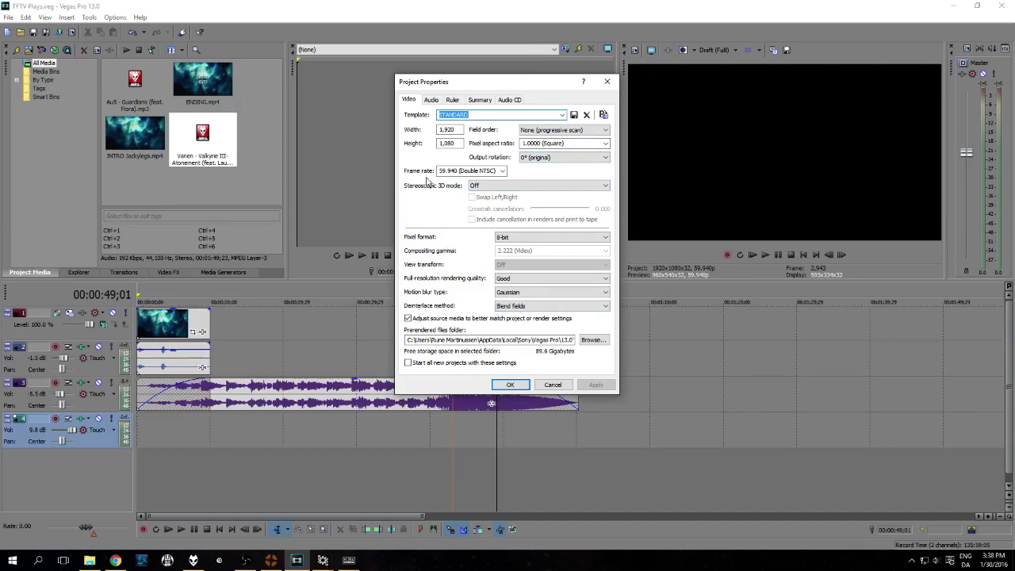
{"action": "left_click", "coordinate": [474, 115]}
{"action": "left_click_drag", "start_coordinate": [448, 130], "coordinate": [415, 151]}
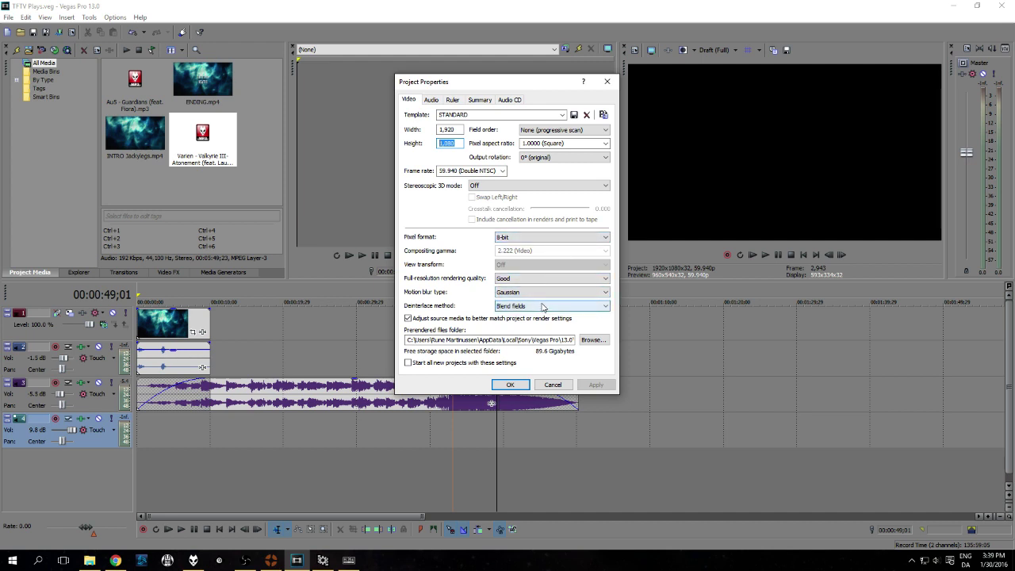
{"action": "left_click", "coordinate": [553, 384]}
- Disable resampling on the intro clip and check the resample switch of the ending clip
{"action": "left_click", "coordinate": [170, 325]}
{"action": "right_click", "coordinate": [171, 324]}
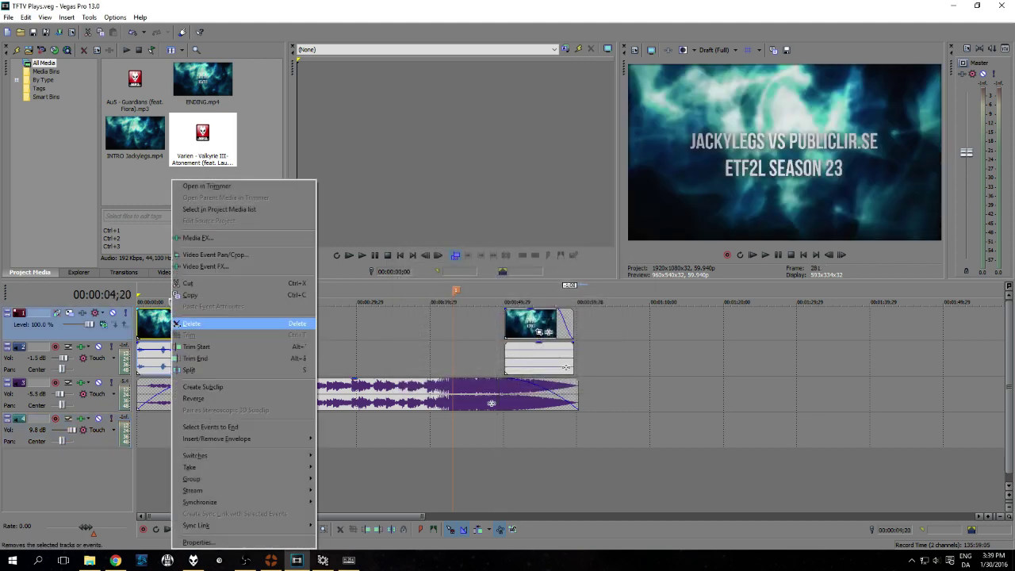
{"action": "mouse_move", "coordinate": [235, 457]}
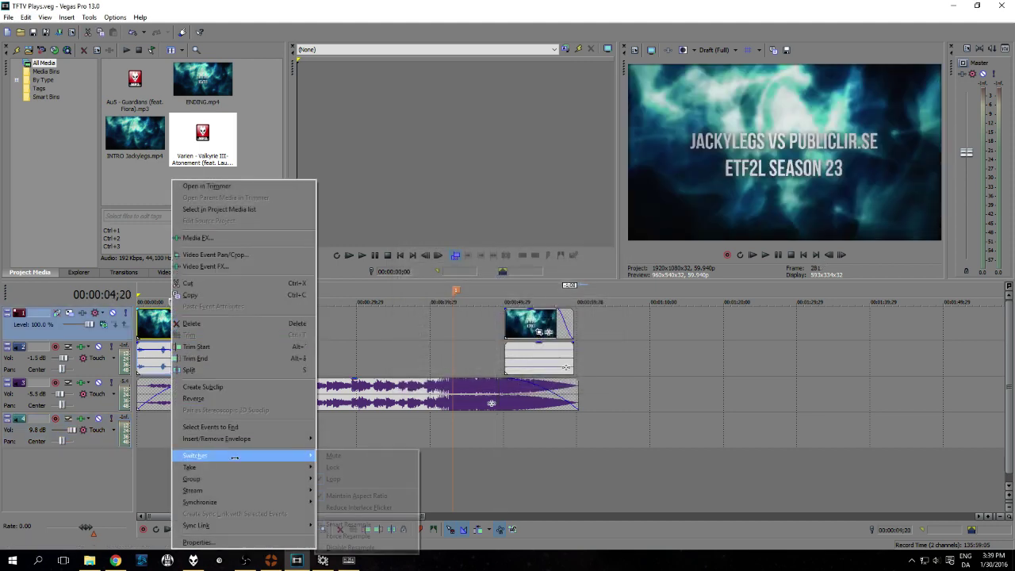
{"action": "left_click", "coordinate": [348, 547]}
{"action": "left_click", "coordinate": [532, 325]}
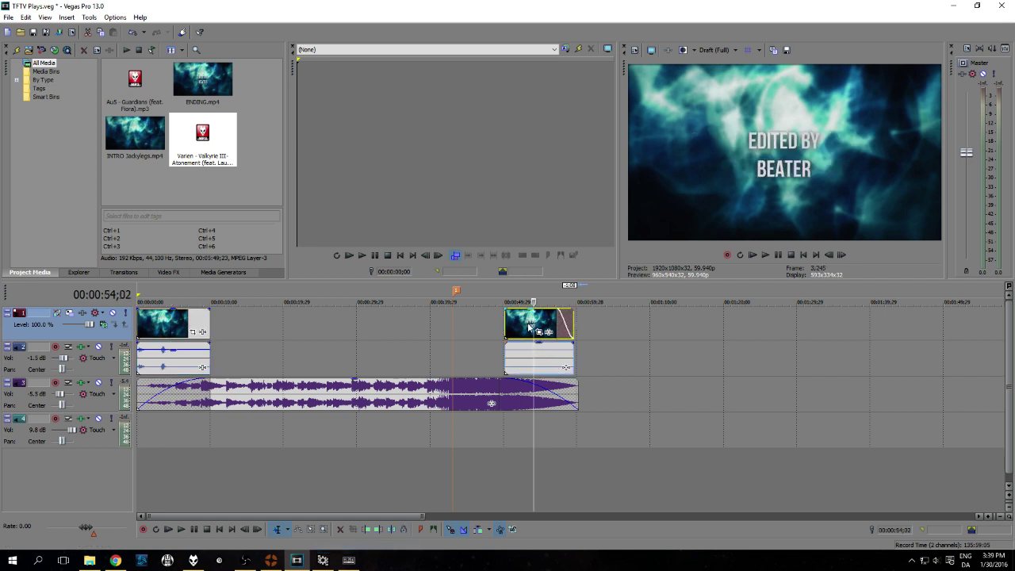
{"action": "right_click", "coordinate": [529, 325]}
{"action": "mouse_move", "coordinate": [568, 457]}
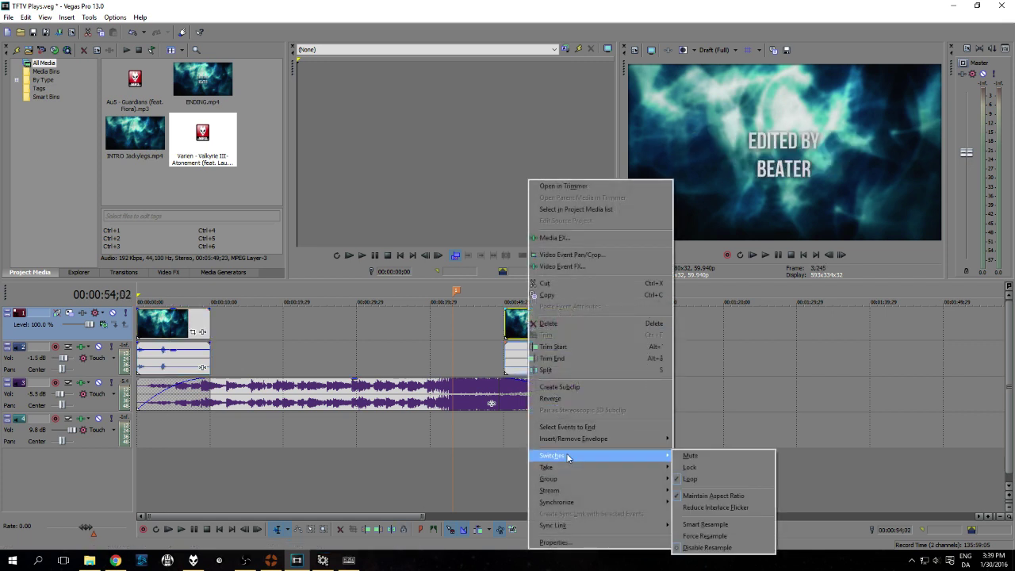
{"action": "left_click", "coordinate": [773, 353]}
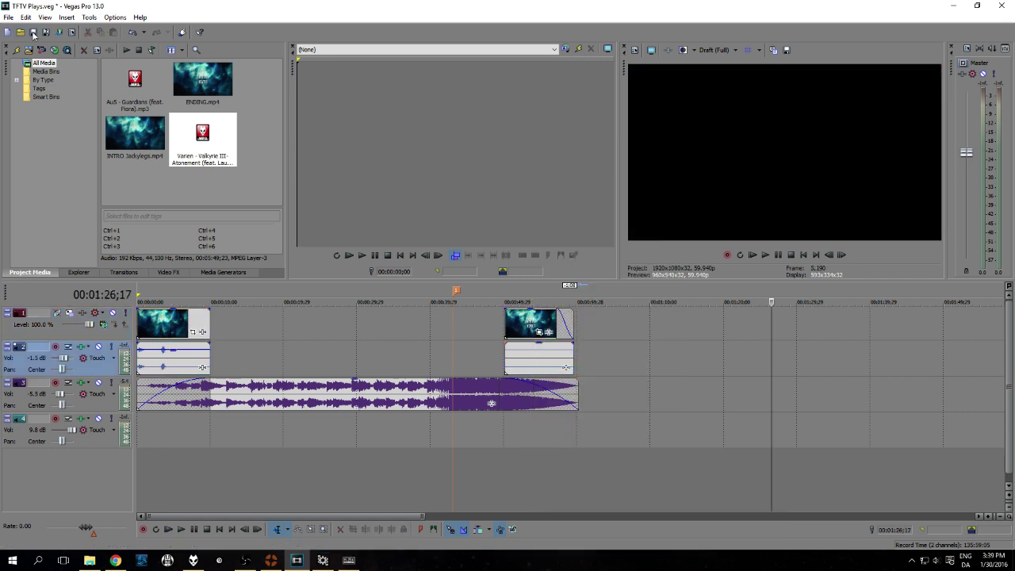
- Close VirtualDub, and browse to the vid\ETF2L folder on the Seagate Backup Plus drive for media to insert after the ending clip
{"action": "left_click", "coordinate": [322, 560]}
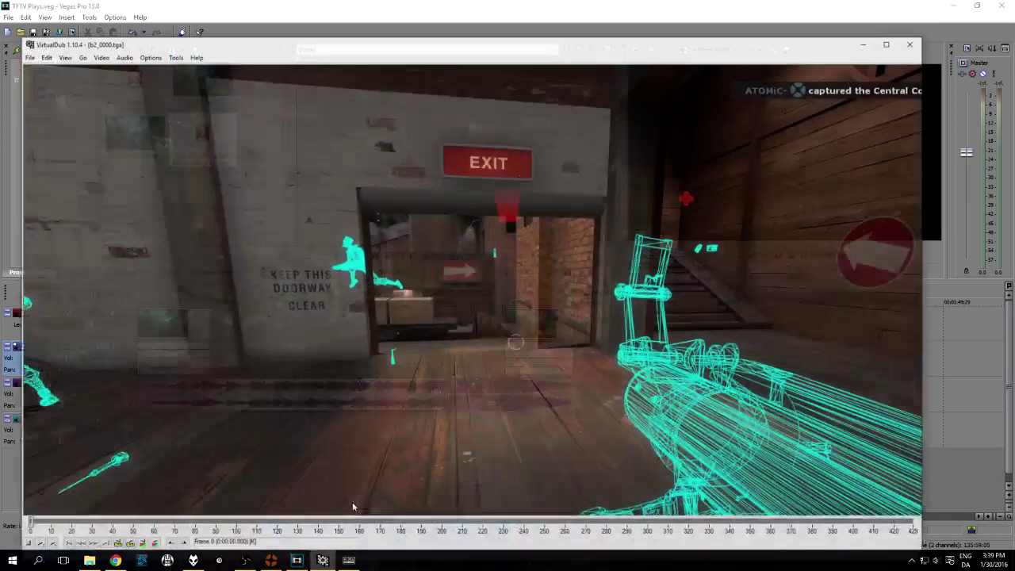
{"action": "key", "text": "alt+F4"}
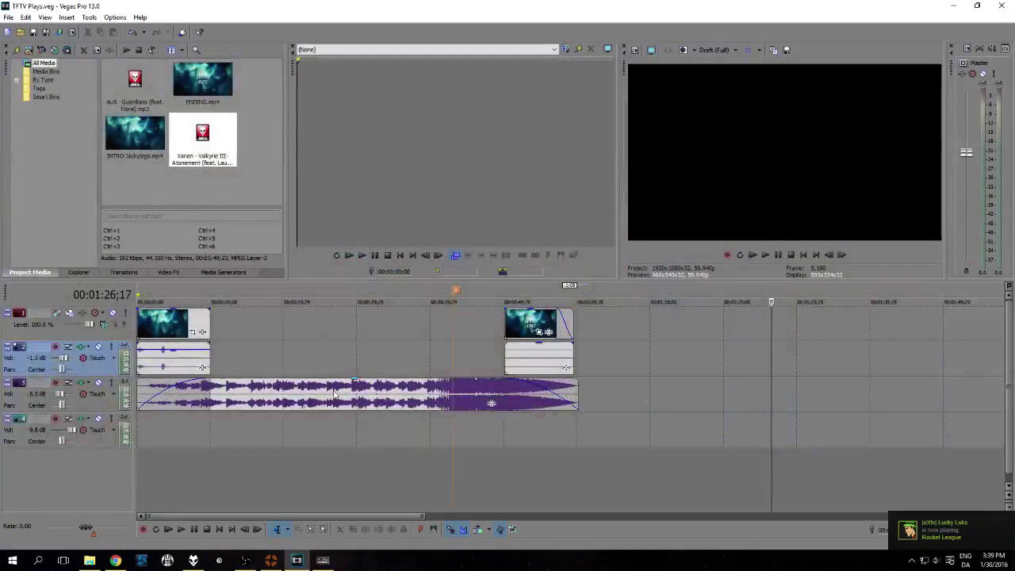
{"action": "left_click", "coordinate": [641, 329]}
{"action": "right_click", "coordinate": [676, 463]}
{"action": "left_click", "coordinate": [706, 473]}
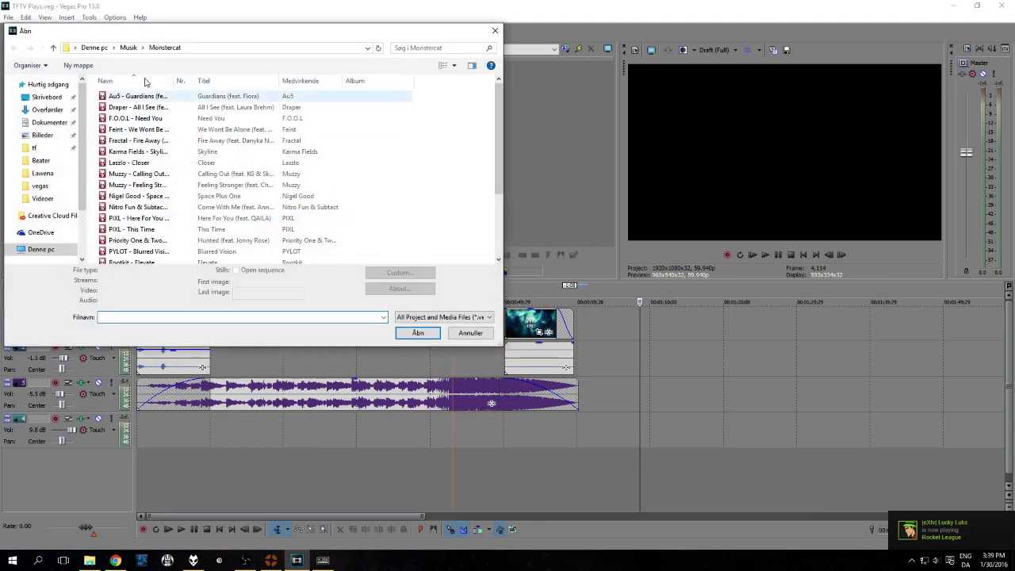
{"action": "left_click", "coordinate": [40, 250]}
{"action": "left_click", "coordinate": [289, 216]}
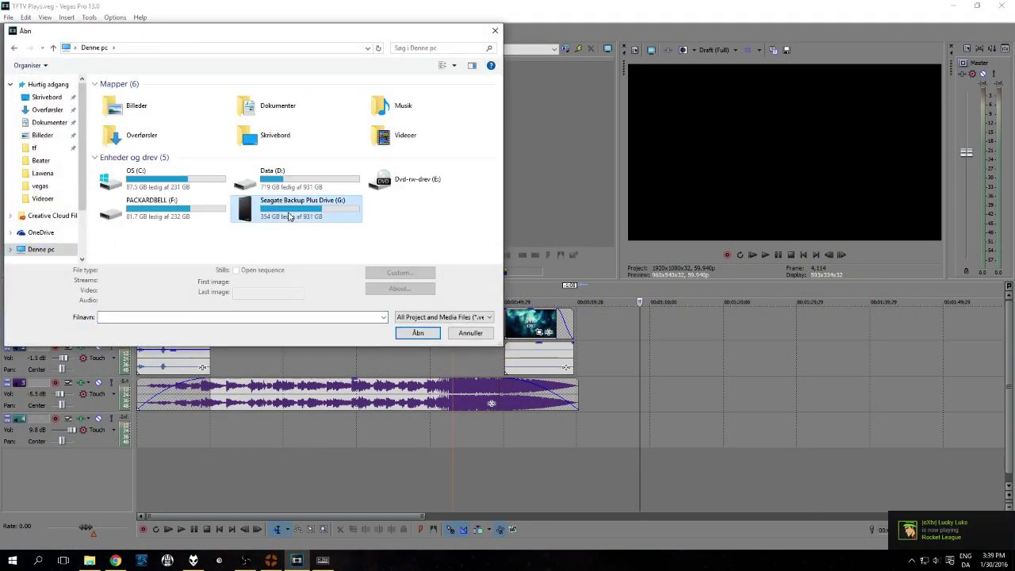
{"action": "double_click", "coordinate": [289, 216]}
{"action": "double_click", "coordinate": [117, 186]}
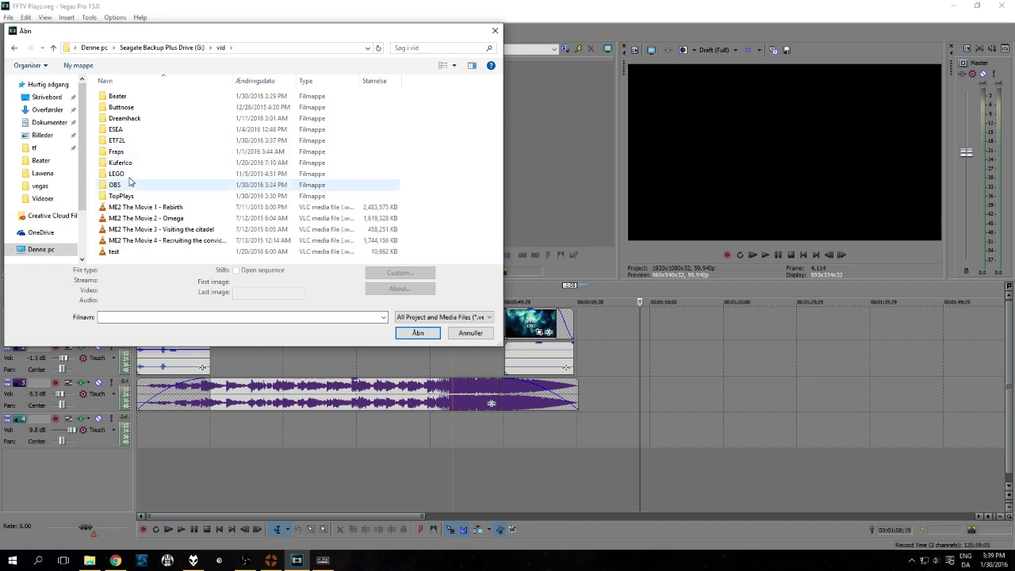
{"action": "double_click", "coordinate": [127, 139]}
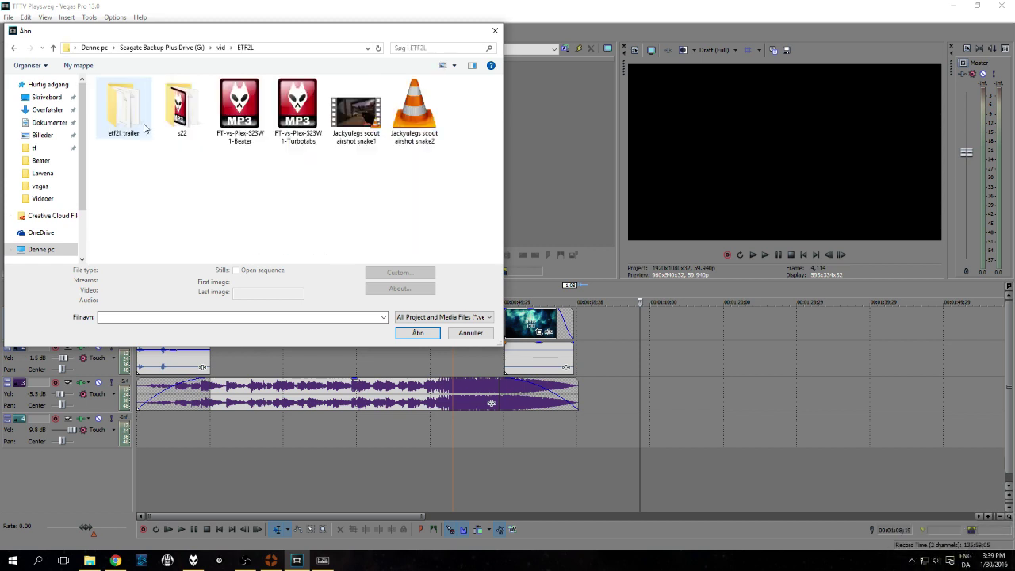
- Insert the clips "Jackyulegs scout airshot snake1" and "Jackyulegs scout airshot snake2" onto the timeline together
{"action": "left_click", "coordinate": [261, 123]}
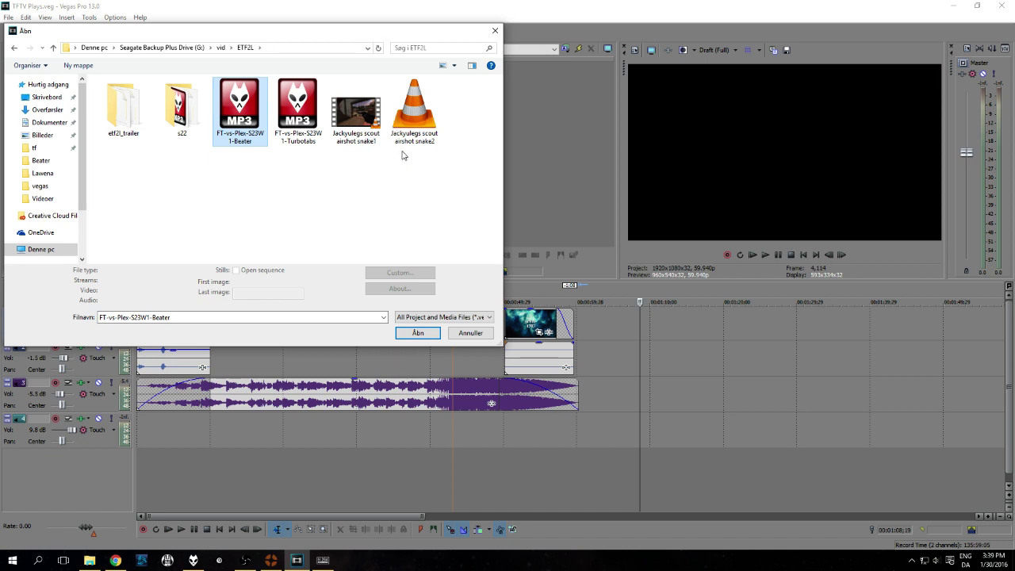
{"action": "left_click", "coordinate": [356, 111]}
{"action": "left_click", "coordinate": [414, 115], "text": "ctrl"}
{"action": "left_click", "coordinate": [417, 333]}
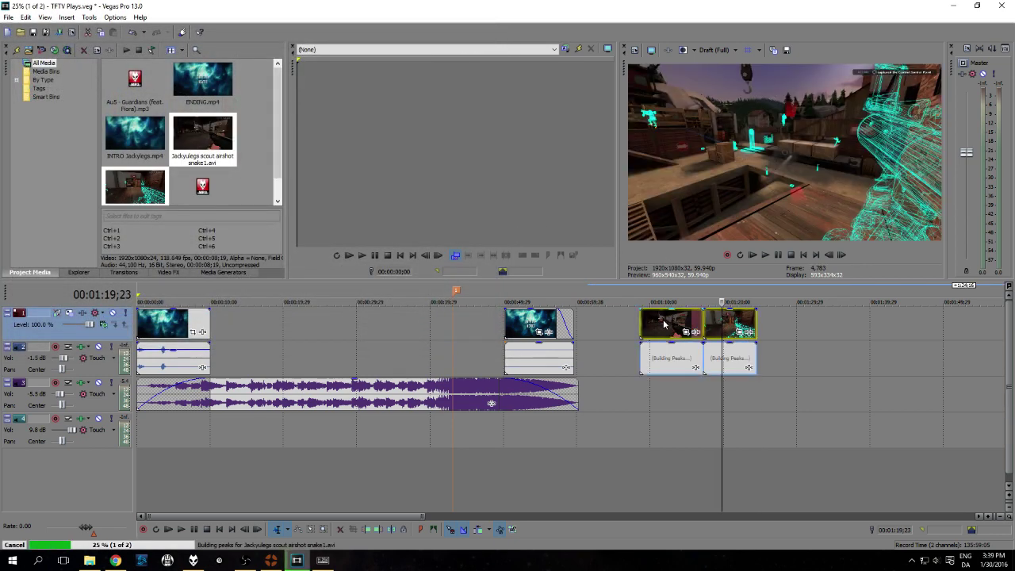
- Disable resampling on the two inserted airshot clips
{"action": "right_click", "coordinate": [664, 323]}
{"action": "mouse_move", "coordinate": [724, 460]}
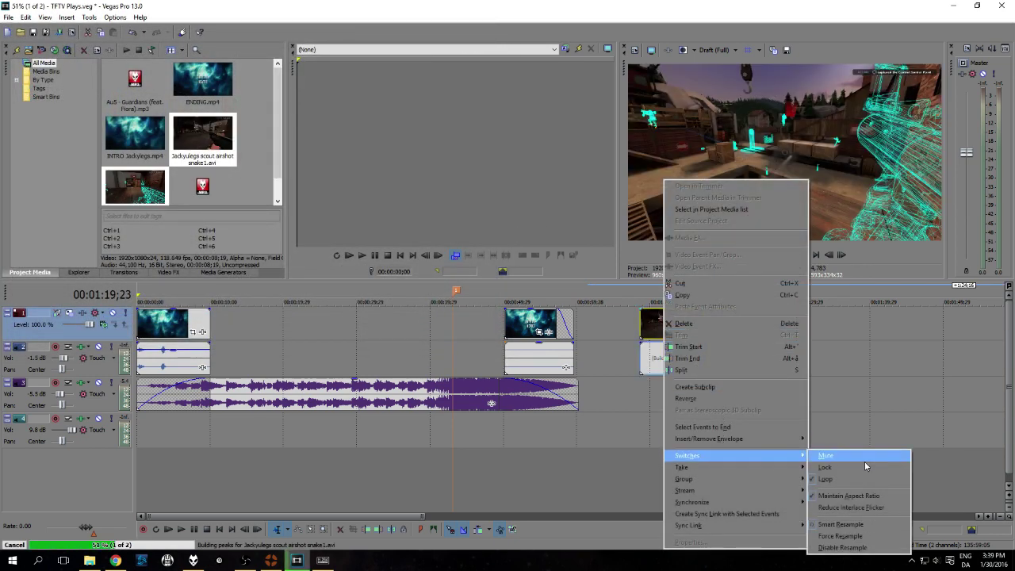
{"action": "left_click", "coordinate": [862, 548]}
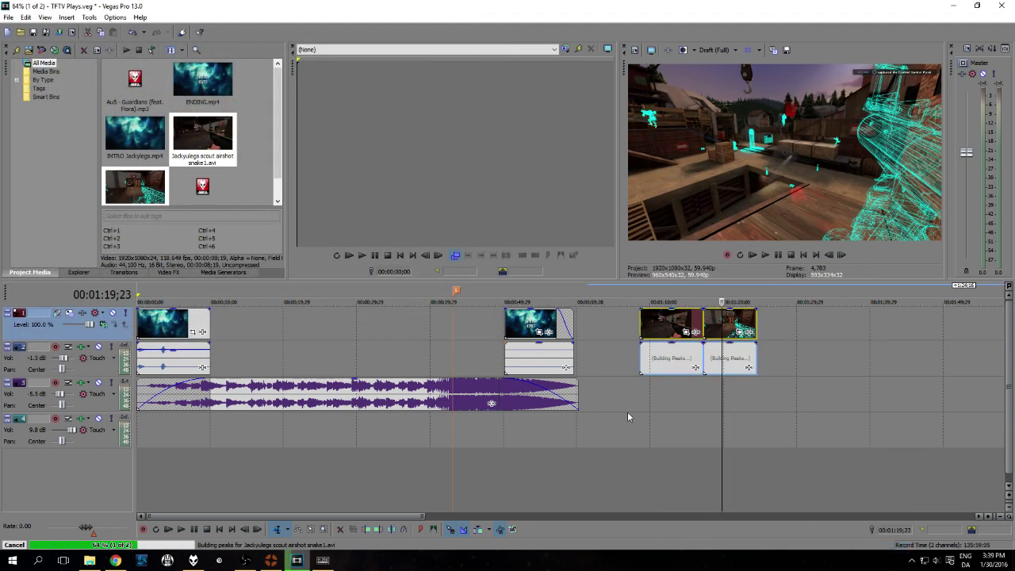
- Move both airshot clips between the intro and the ending, shift the ending clip further along, and line snake1 up with the music marker
{"action": "left_click", "coordinate": [664, 329]}
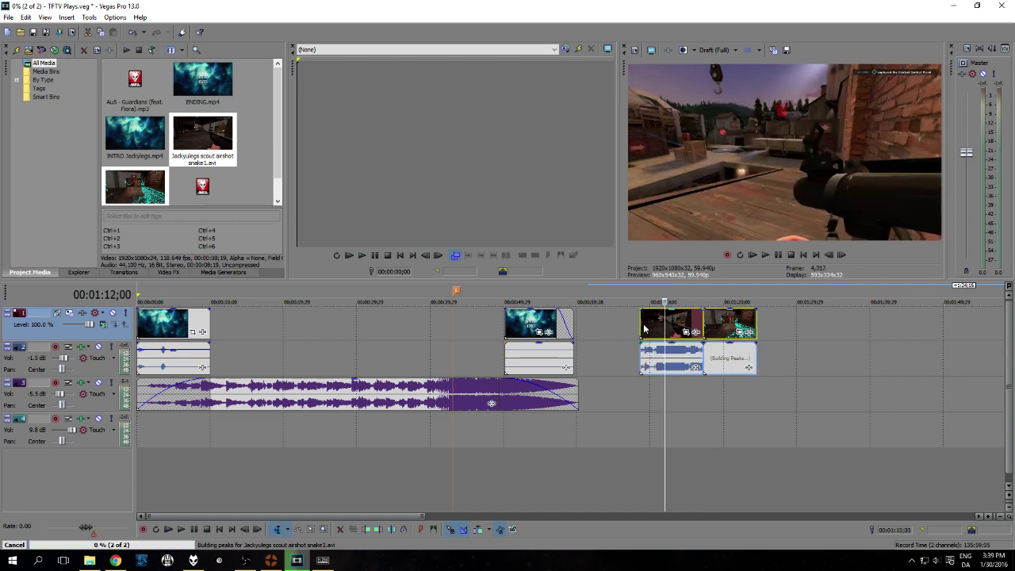
{"action": "left_click_drag", "start_coordinate": [648, 325], "coordinate": [378, 321]}
{"action": "left_click_drag", "start_coordinate": [530, 325], "coordinate": [639, 325]}
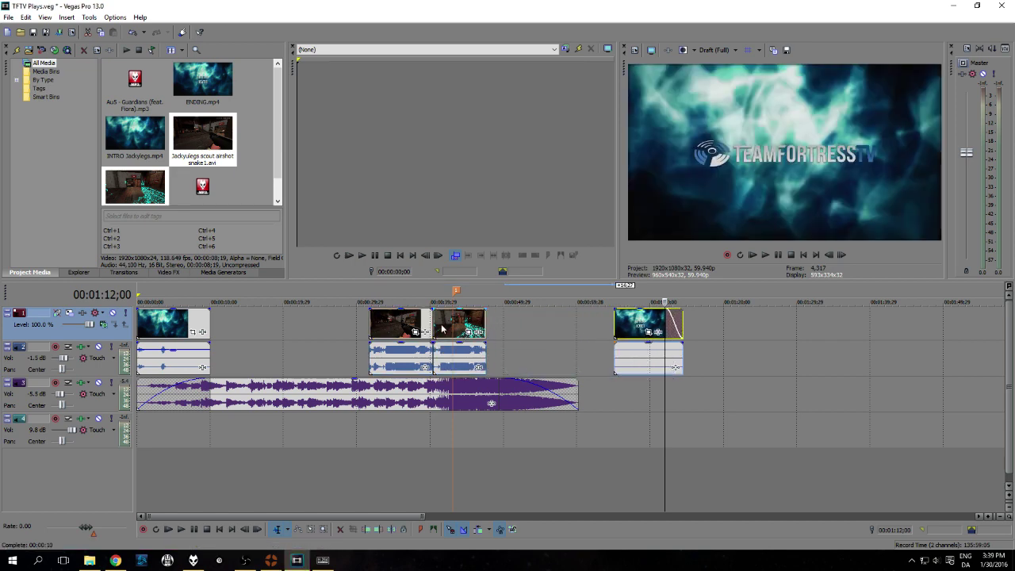
{"action": "left_click_drag", "start_coordinate": [443, 326], "coordinate": [478, 326]}
{"action": "left_click_drag", "start_coordinate": [408, 323], "coordinate": [538, 338]}
- Split the snake1 clip at the music marker
{"action": "left_click", "coordinate": [454, 325]}
{"action": "scroll", "coordinate": [657, 405], "scroll_direction": "up", "scroll_amount": 5}
{"action": "scroll", "coordinate": [564, 337], "scroll_direction": "up", "scroll_amount": 2}
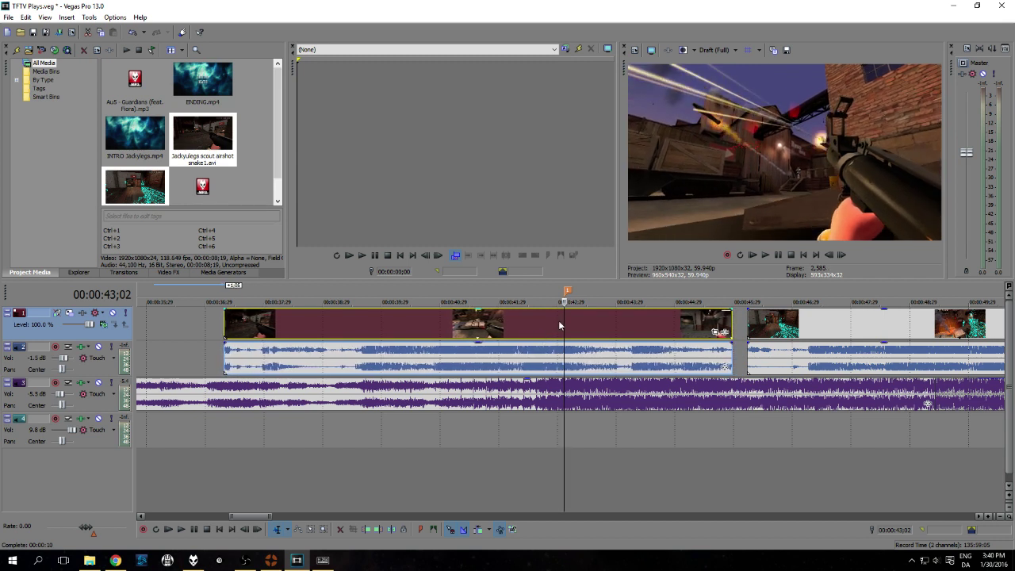
{"action": "key", "text": "s"}
- Lower the playback rate of the snake1 segment after the music marker and extend the segment's end slightly
{"action": "left_click", "coordinate": [657, 322]}
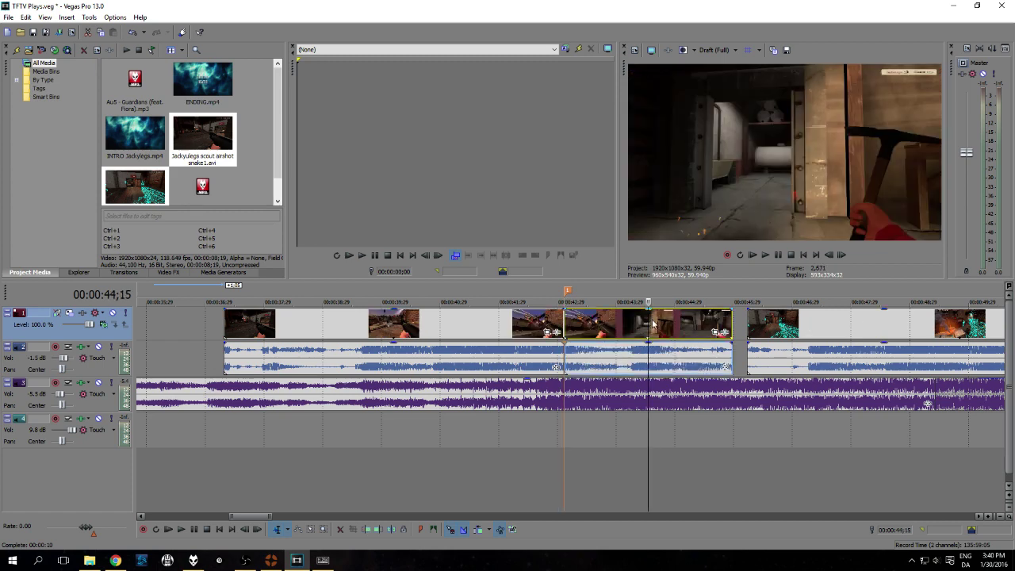
{"action": "right_click", "coordinate": [656, 322]}
{"action": "left_click", "coordinate": [690, 545]}
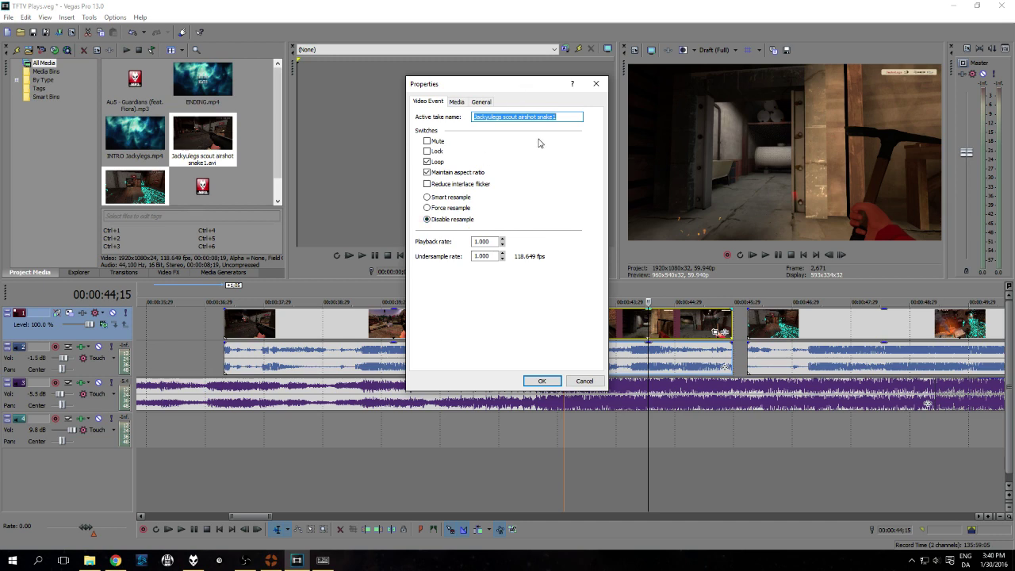
{"action": "left_click_drag", "start_coordinate": [491, 241], "coordinate": [480, 242]}
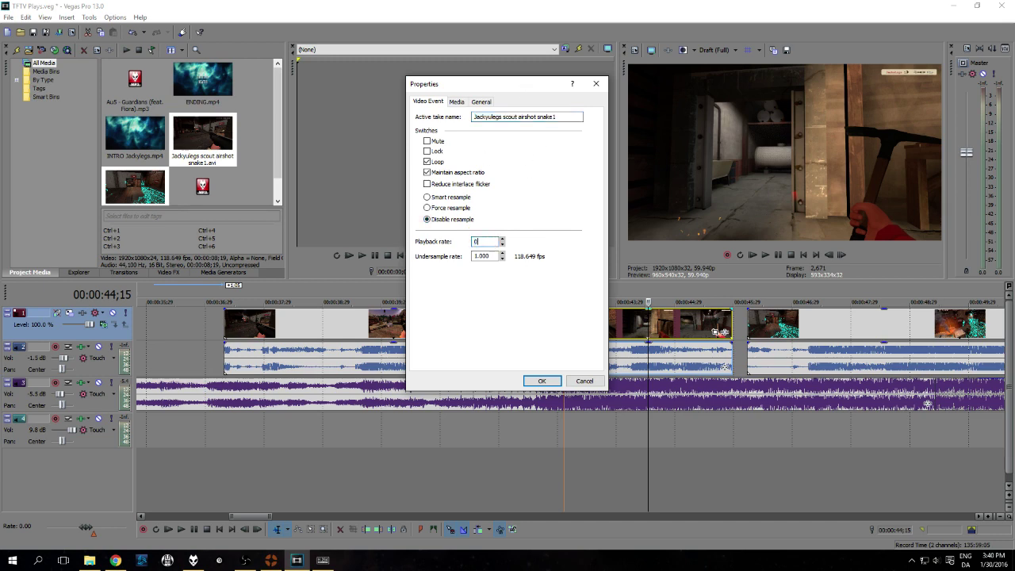
{"action": "key", "text": "Return"}
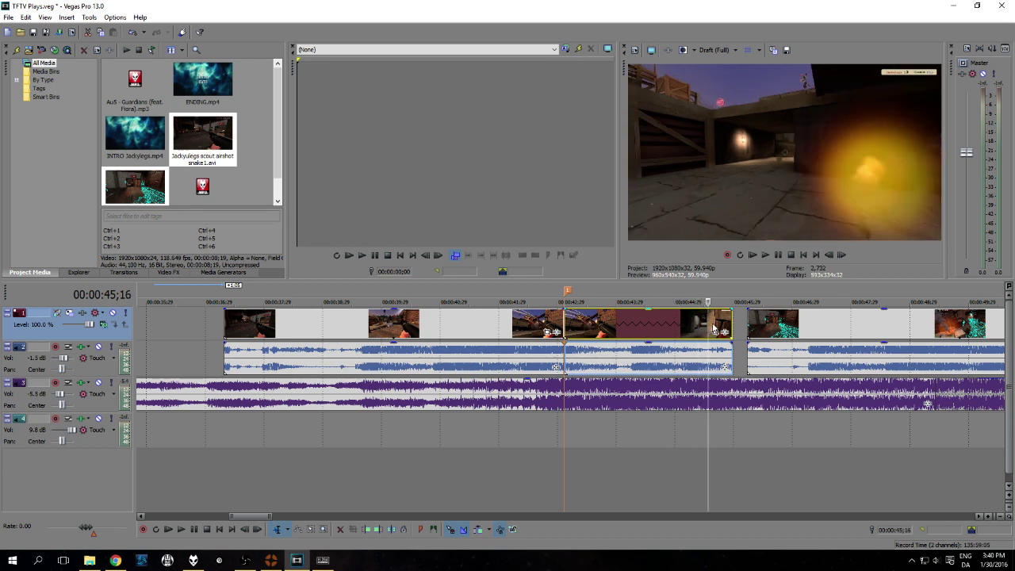
{"action": "left_click_drag", "start_coordinate": [729, 332], "coordinate": [736, 331]}
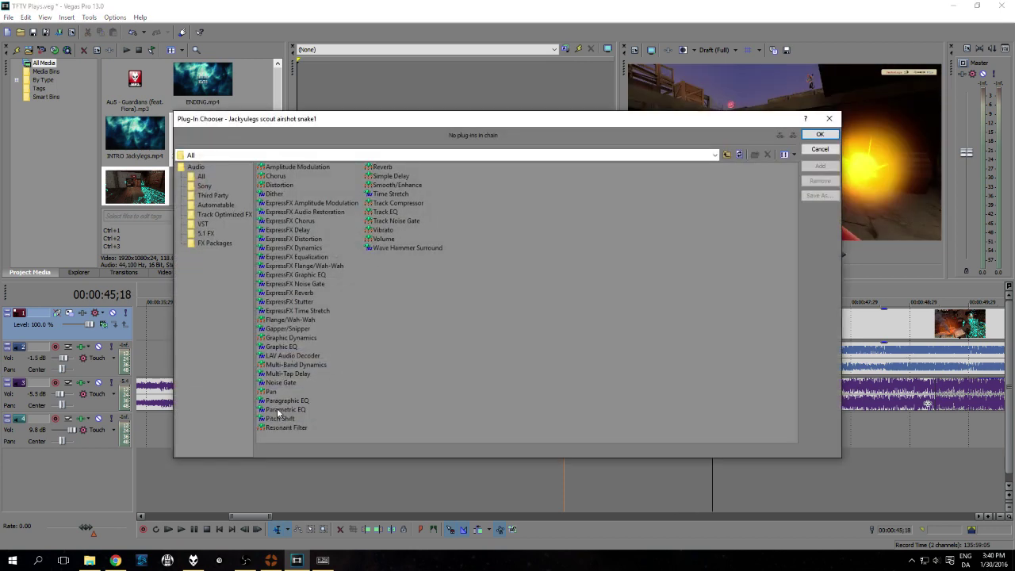
- Add a Pitch Shift effect of -12 semitones to the slowed snake1 segment's audio and save the project
{"action": "left_click", "coordinate": [277, 420]}
{"action": "left_click", "coordinate": [819, 166]}
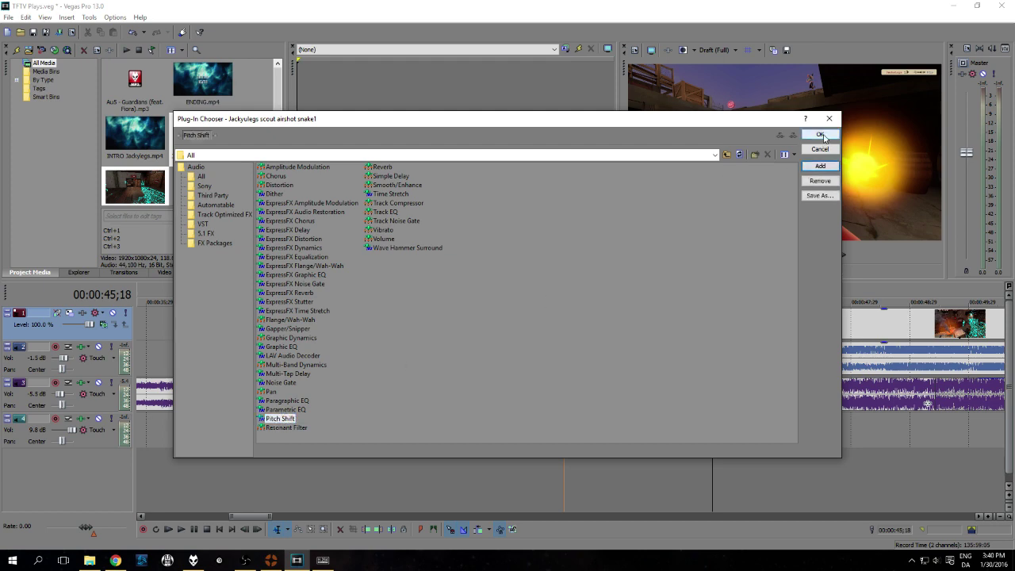
{"action": "left_click", "coordinate": [820, 134]}
{"action": "mouse_move", "coordinate": [147, 152]}
{"action": "left_mouse_down"}
{"action": "mouse_move", "coordinate": [121, 158]}
{"action": "mouse_move", "coordinate": [132, 153]}
{"action": "left_mouse_up"}
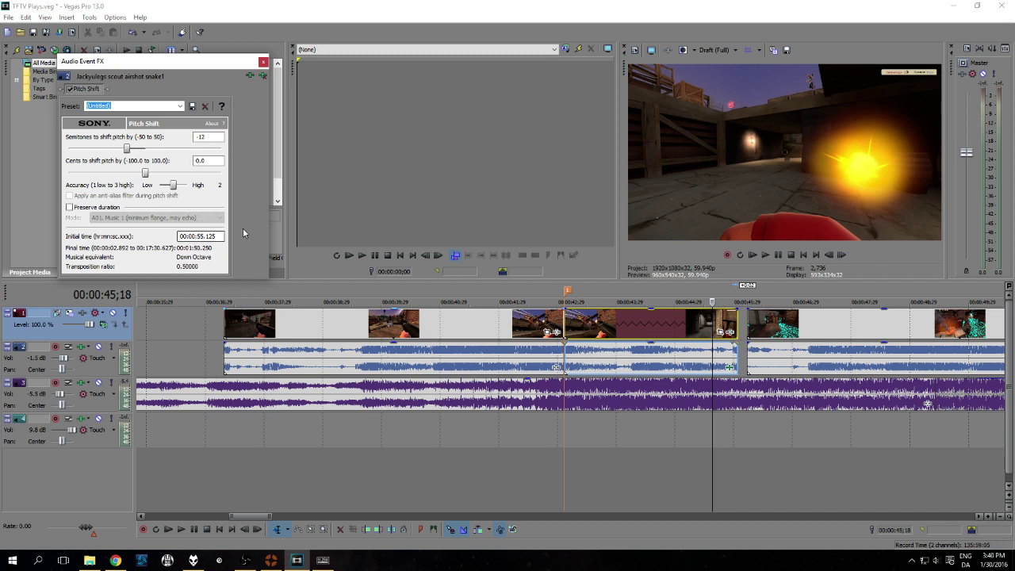
{"action": "left_click", "coordinate": [263, 62]}
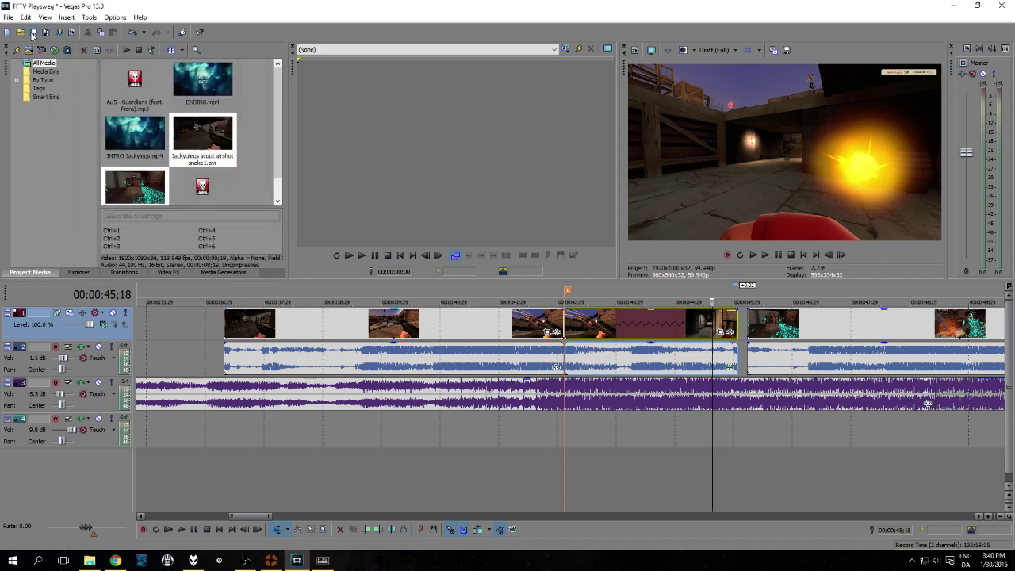
{"action": "left_click", "coordinate": [33, 33]}
- Play back the snake1 clip from just before its start through the slowed segment to check its sync with the music
{"action": "left_click", "coordinate": [217, 436]}
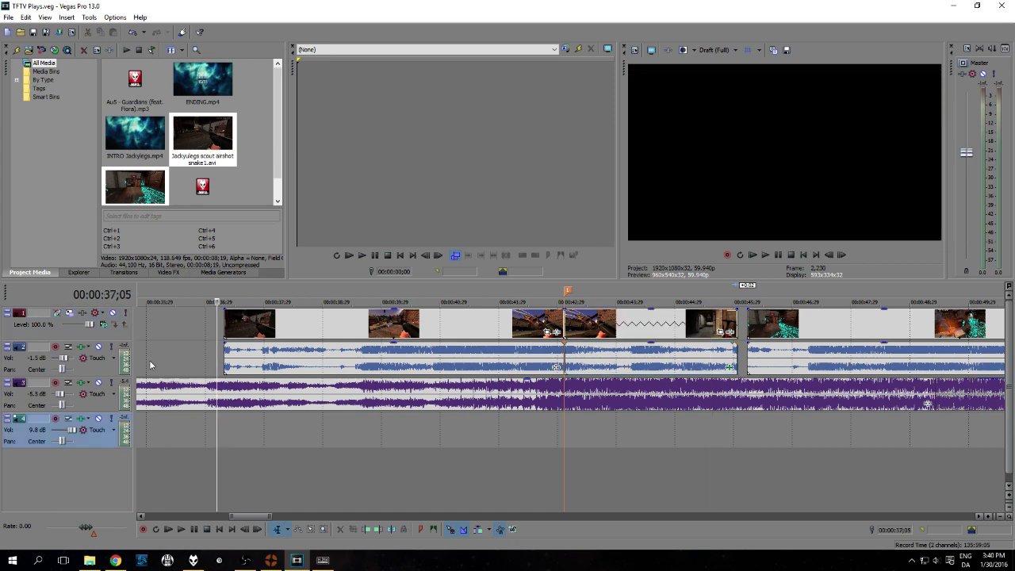
{"action": "left_click", "coordinate": [181, 529]}
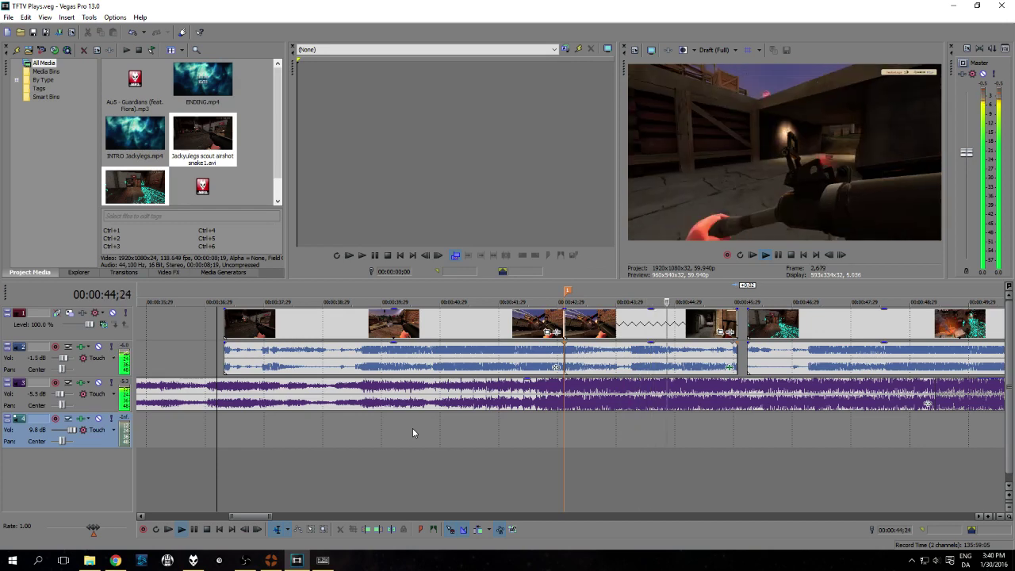
{"action": "left_click", "coordinate": [208, 529]}
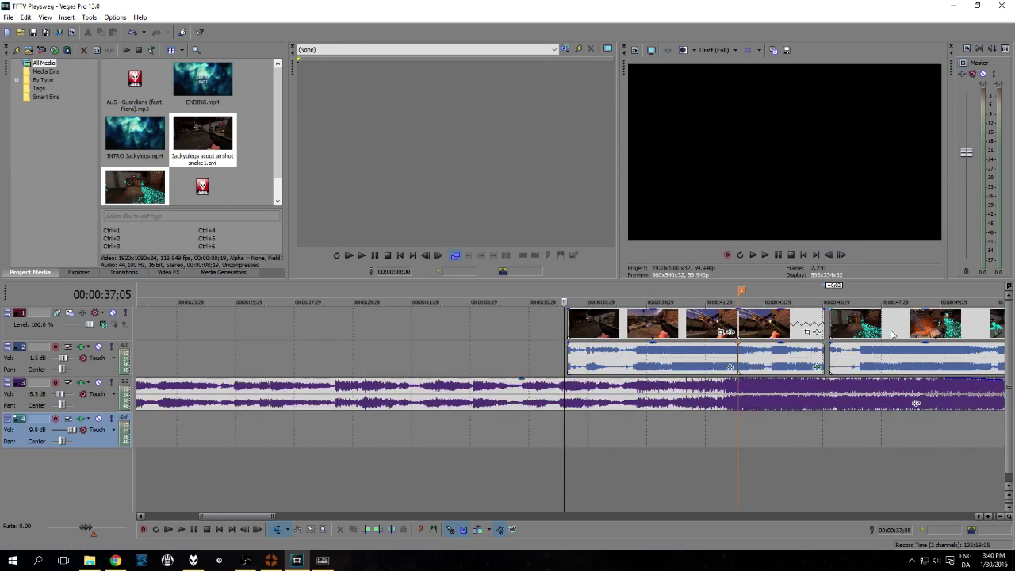
{"action": "left_click", "coordinate": [181, 530]}
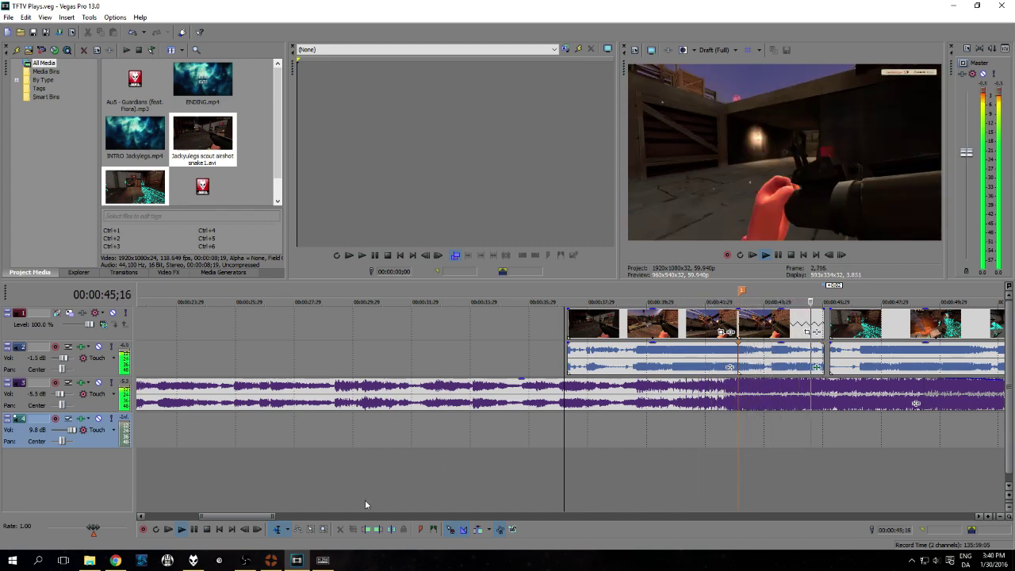
{"action": "key", "text": "space"}
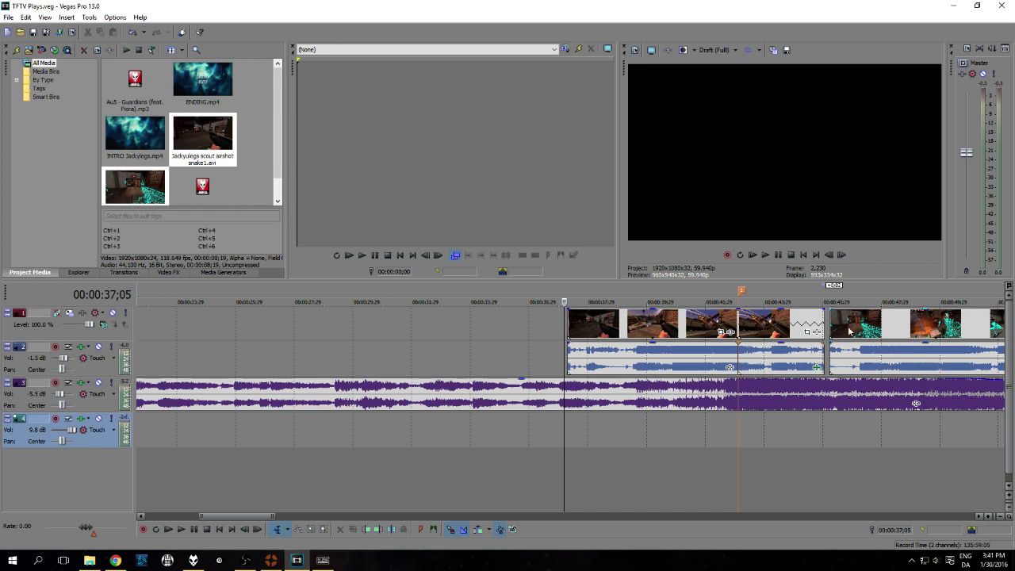
- Delete the snake2 airshot clip from the timeline
{"action": "left_click", "coordinate": [877, 328]}
{"action": "scroll", "coordinate": [618, 405], "scroll_direction": "down", "scroll_amount": 2}
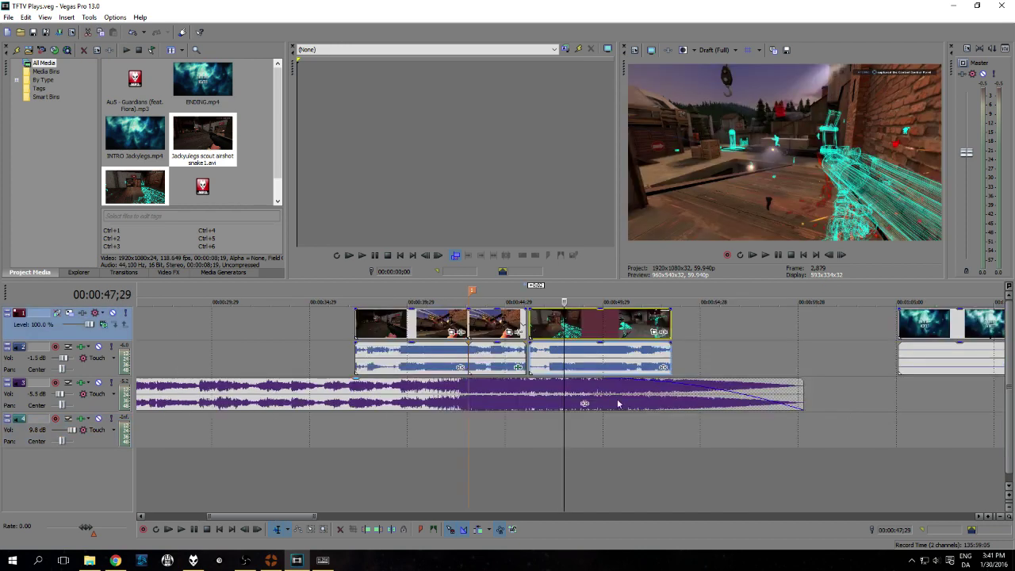
{"action": "scroll", "coordinate": [589, 373], "scroll_direction": "up", "scroll_amount": 3}
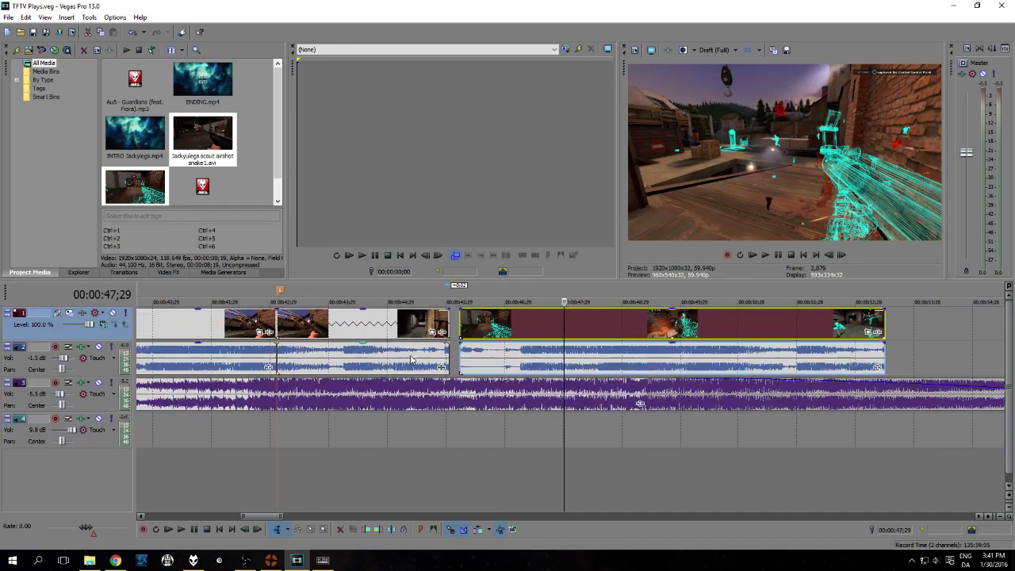
{"action": "key", "text": "Delete"}
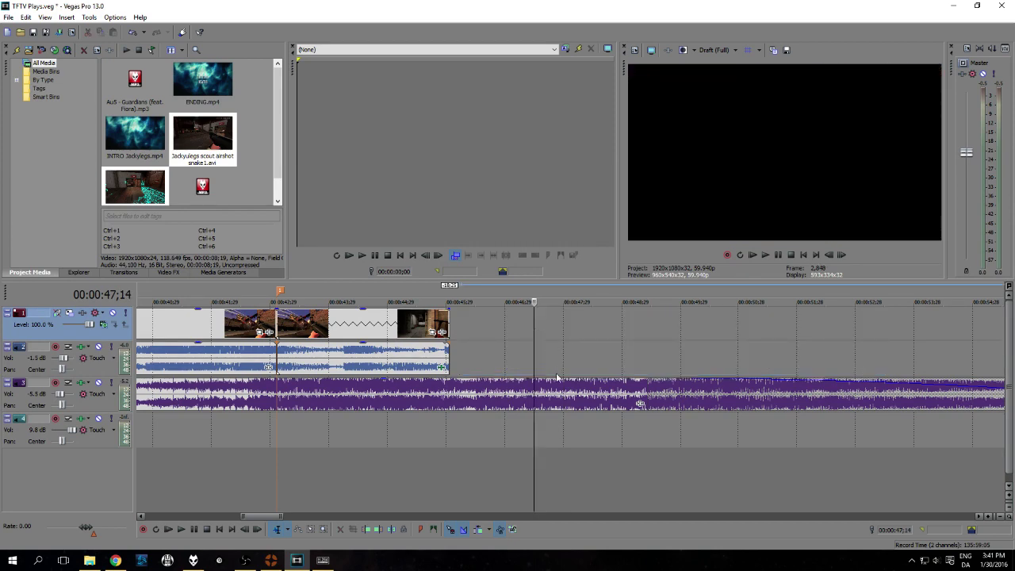
- Move the ending clip and the intro clip against snake1 so each overlaps it in a short crossfade
{"action": "scroll", "coordinate": [647, 371], "scroll_direction": "down", "scroll_amount": 3}
{"action": "left_click_drag", "start_coordinate": [837, 352], "coordinate": [593, 338]}
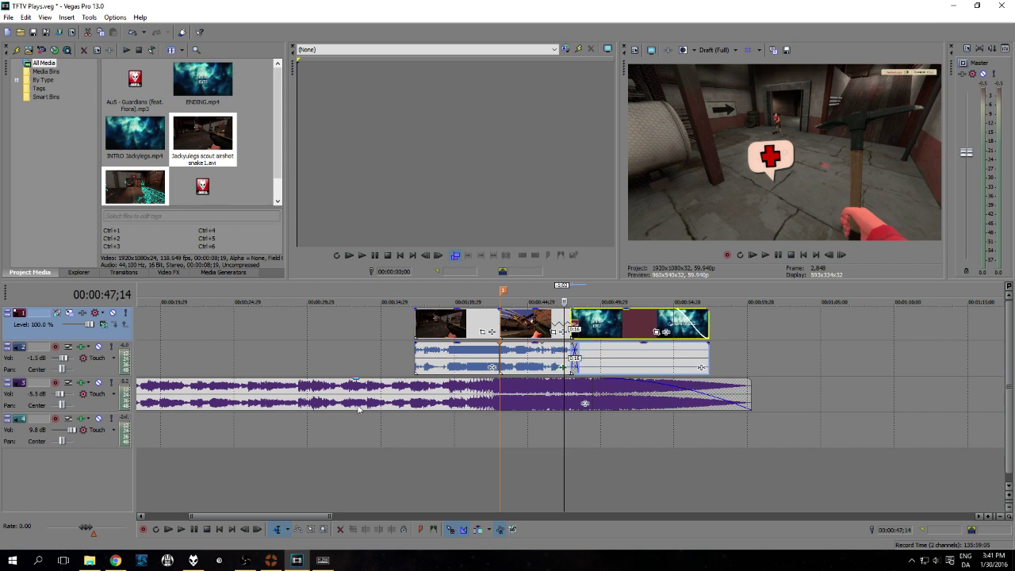
{"action": "scroll", "coordinate": [358, 409], "scroll_direction": "down", "scroll_amount": 3}
{"action": "left_click_drag", "start_coordinate": [187, 321], "coordinate": [393, 320]}
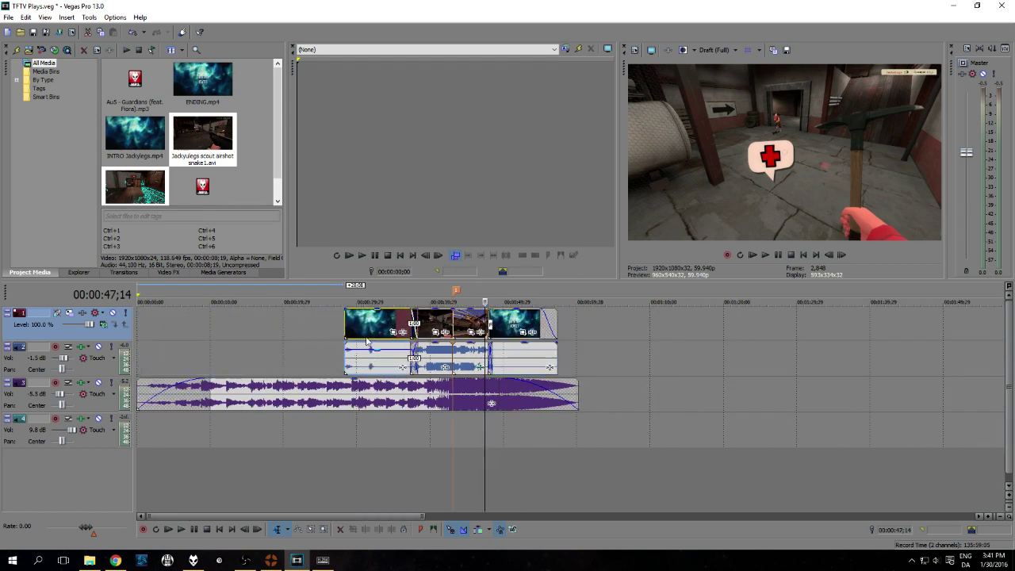
{"action": "scroll", "coordinate": [368, 336], "scroll_direction": "up", "scroll_amount": 4}
{"action": "left_click_drag", "start_coordinate": [313, 321], "coordinate": [302, 322]}
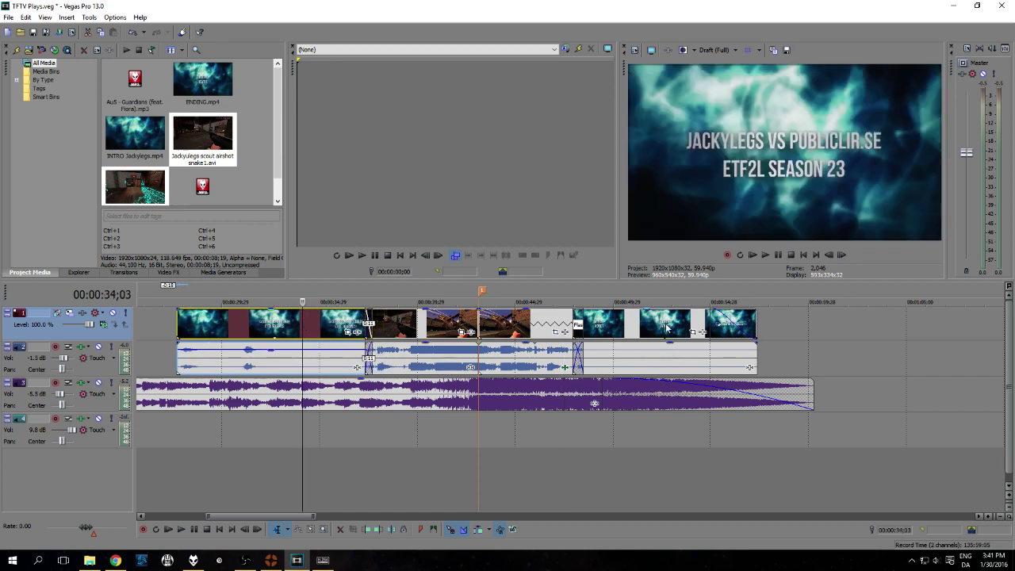
{"action": "scroll", "coordinate": [666, 327], "scroll_direction": "down", "scroll_amount": 3}
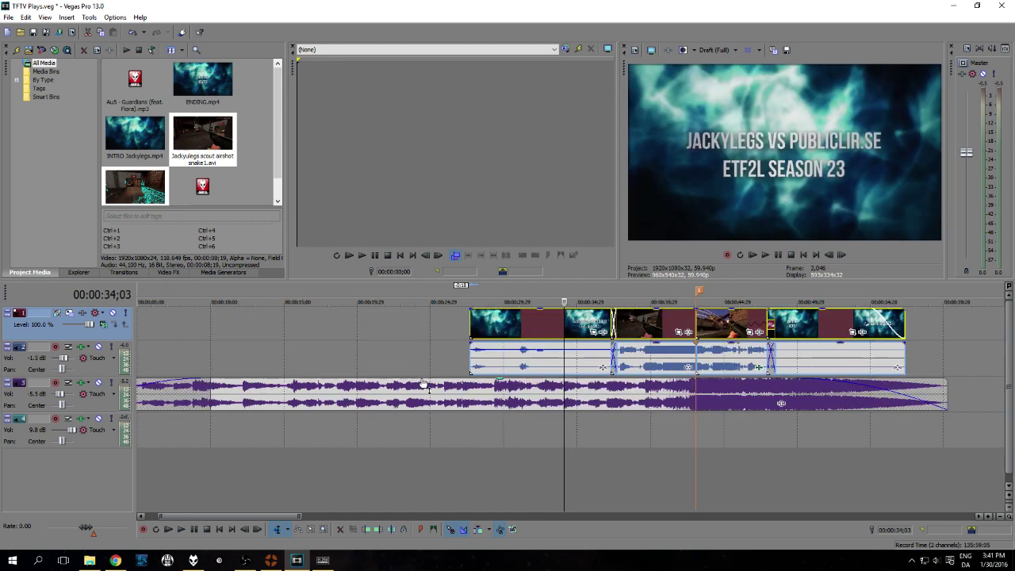
{"action": "left_click_drag", "start_coordinate": [440, 327], "coordinate": [169, 329]}
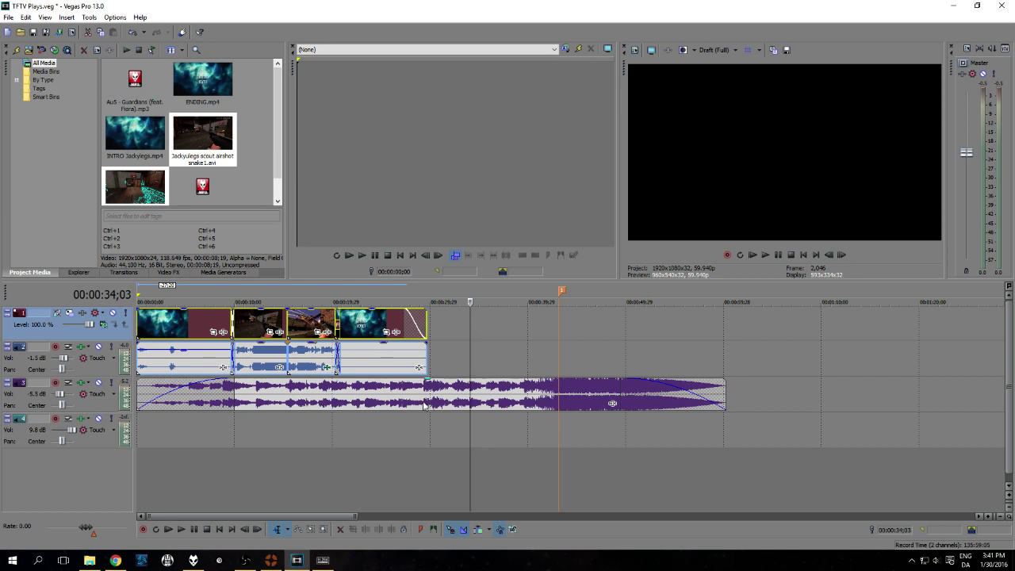
{"action": "left_click_drag", "start_coordinate": [426, 363], "coordinate": [696, 363]}
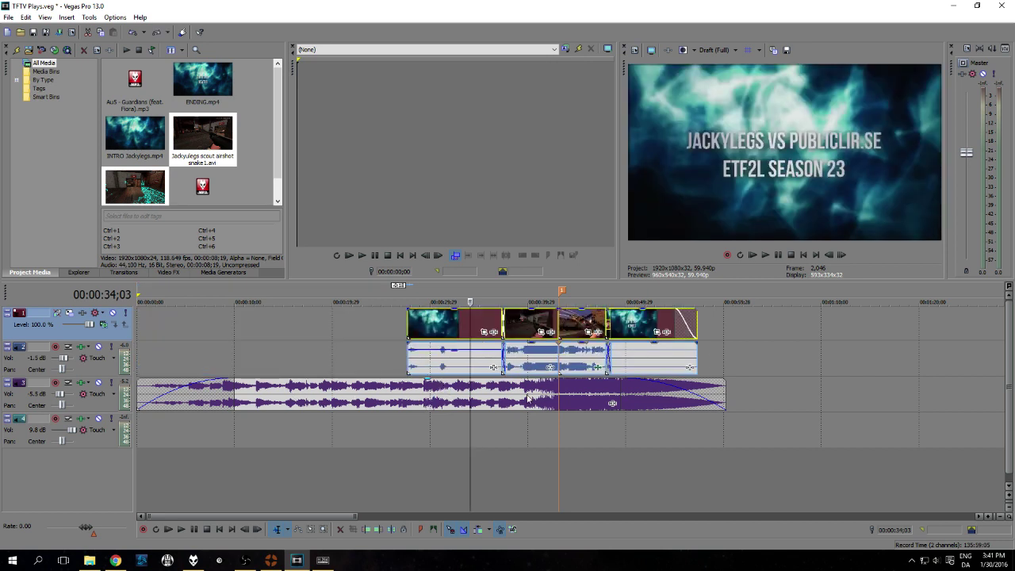
- Trim the music's start to just before the intro and move all video and audio events together to the timeline's beginning
{"action": "left_click_drag", "start_coordinate": [138, 393], "coordinate": [402, 390]}
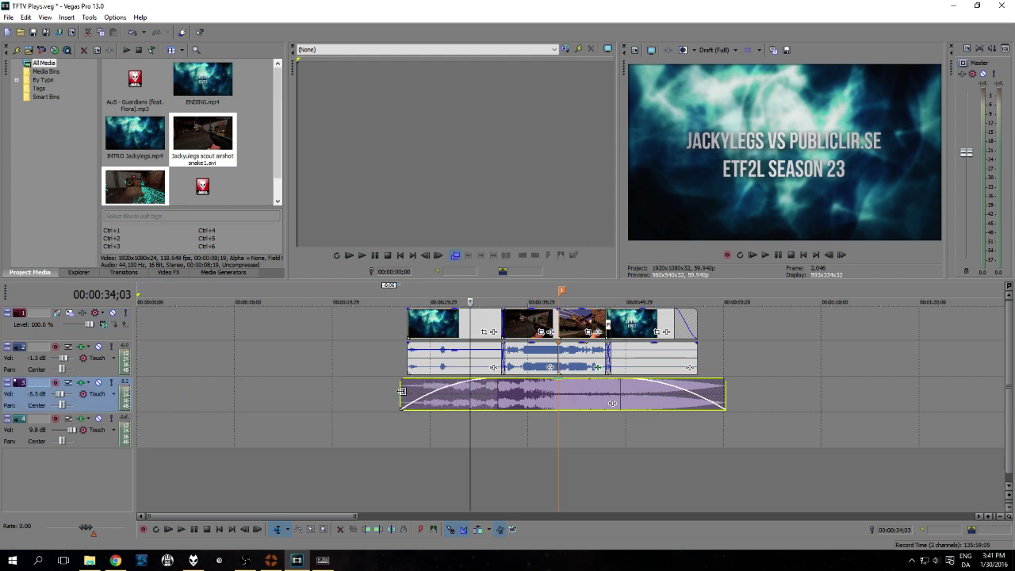
{"action": "left_click", "coordinate": [429, 326], "text": "ctrl"}
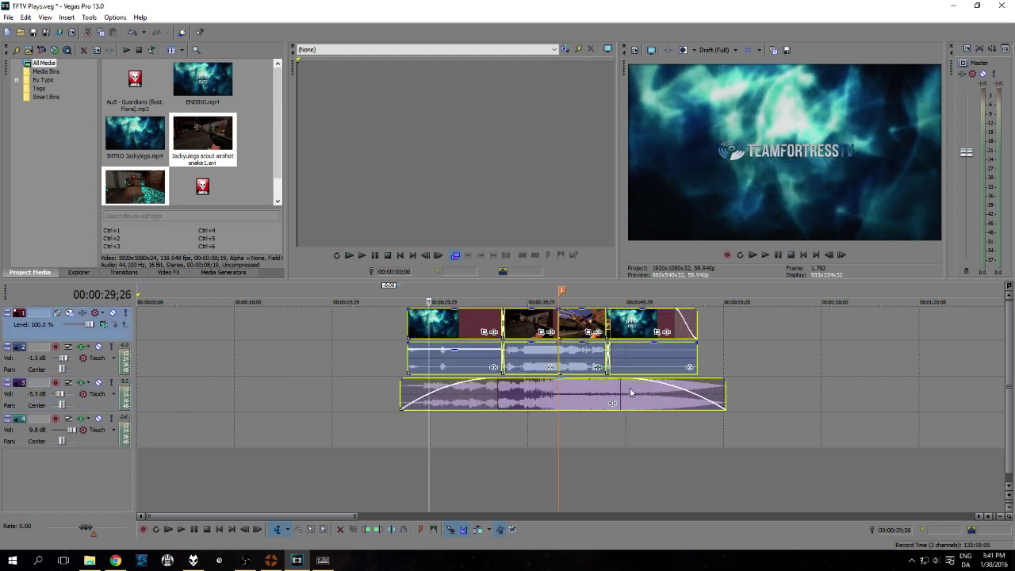
{"action": "left_click_drag", "start_coordinate": [504, 322], "coordinate": [241, 323]}
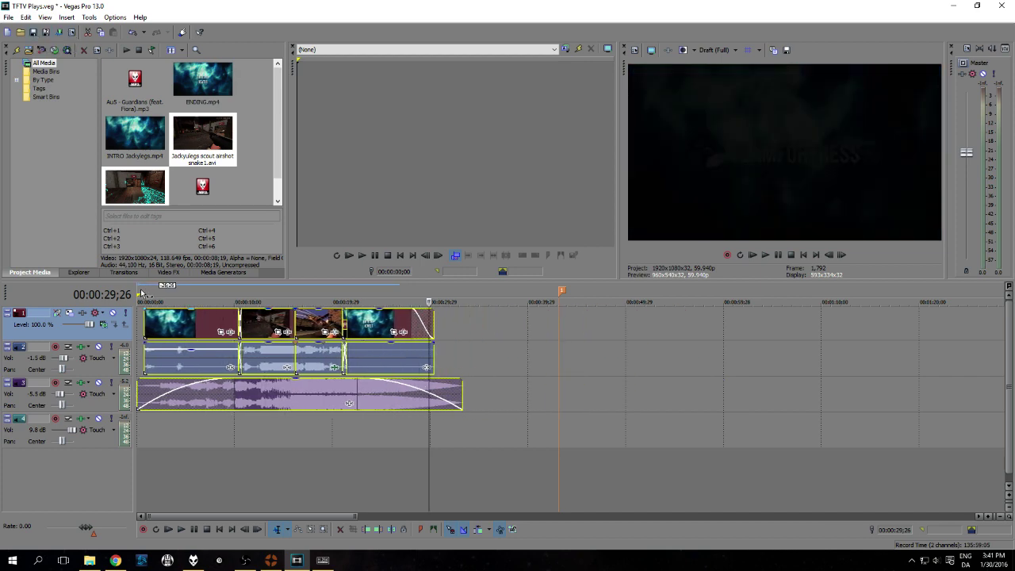
- Shift the clips to the very start of the timeline and adjust the music's start edge to begin there with the intro
{"action": "left_click_drag", "start_coordinate": [140, 394], "coordinate": [144, 394]}
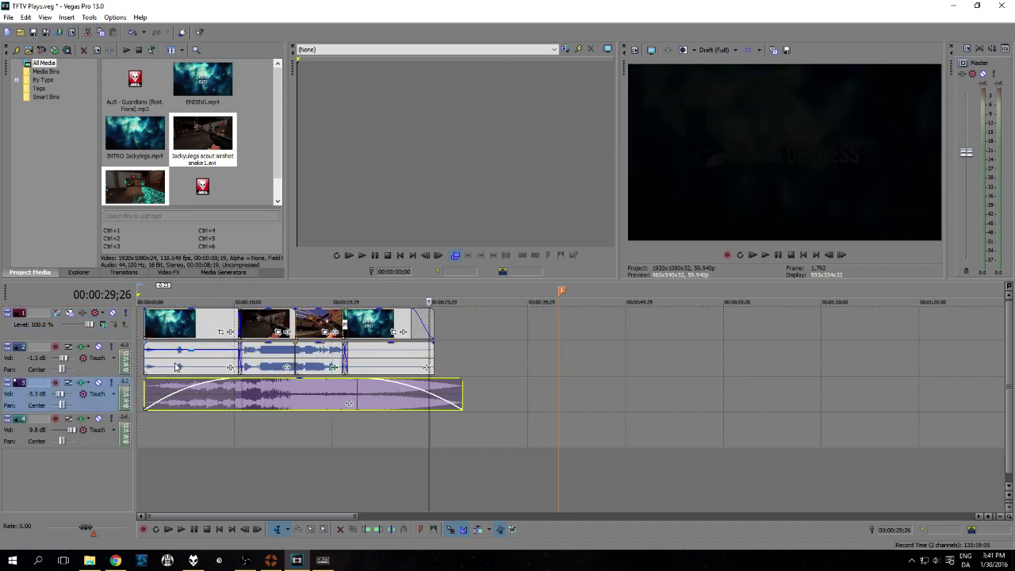
{"action": "left_click_drag", "start_coordinate": [190, 336], "coordinate": [189, 334]}
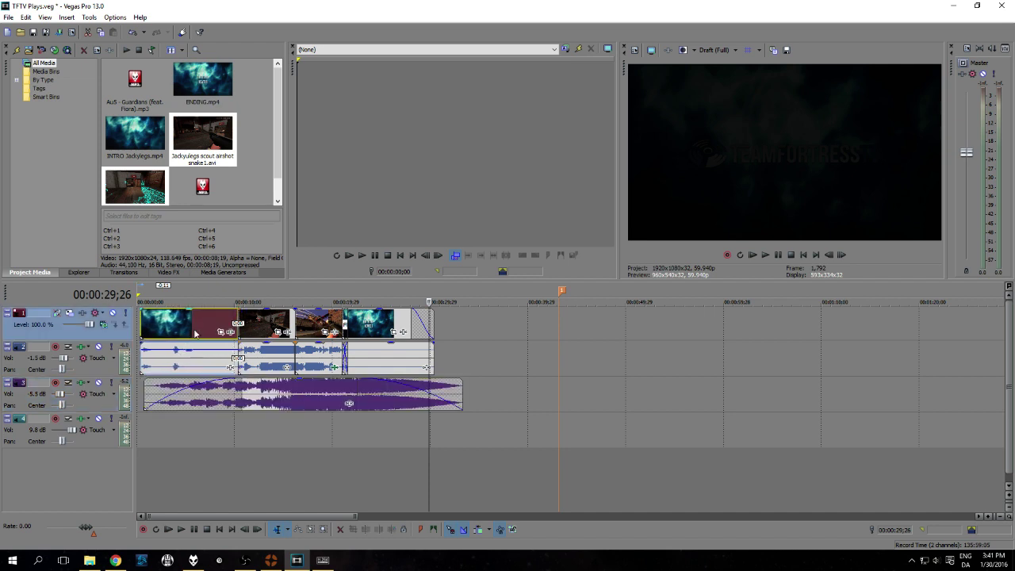
{"action": "left_click", "coordinate": [194, 332]}
{"action": "key", "text": "ctrl+a"}
{"action": "left_click_drag", "start_coordinate": [370, 325], "coordinate": [328, 328]}
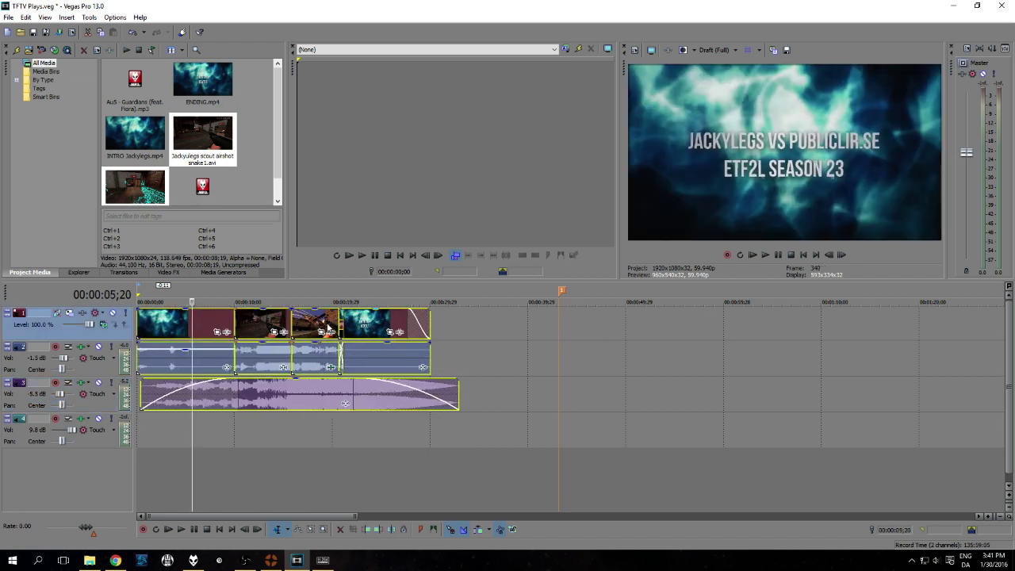
{"action": "left_click_drag", "start_coordinate": [143, 389], "coordinate": [124, 393]}
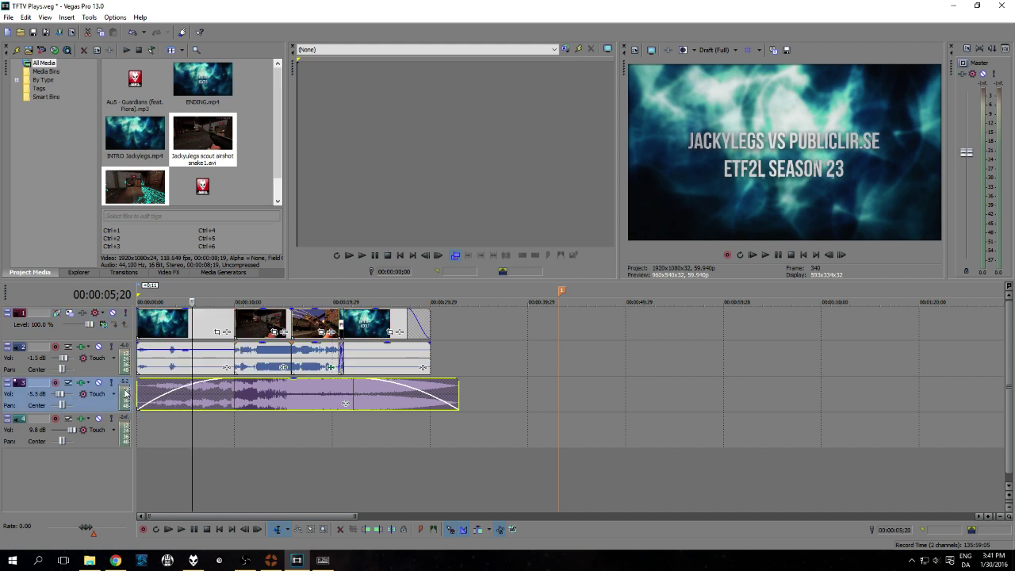
- Save the project and play back the sequence from the intro title into the ending
{"action": "left_click", "coordinate": [33, 35]}
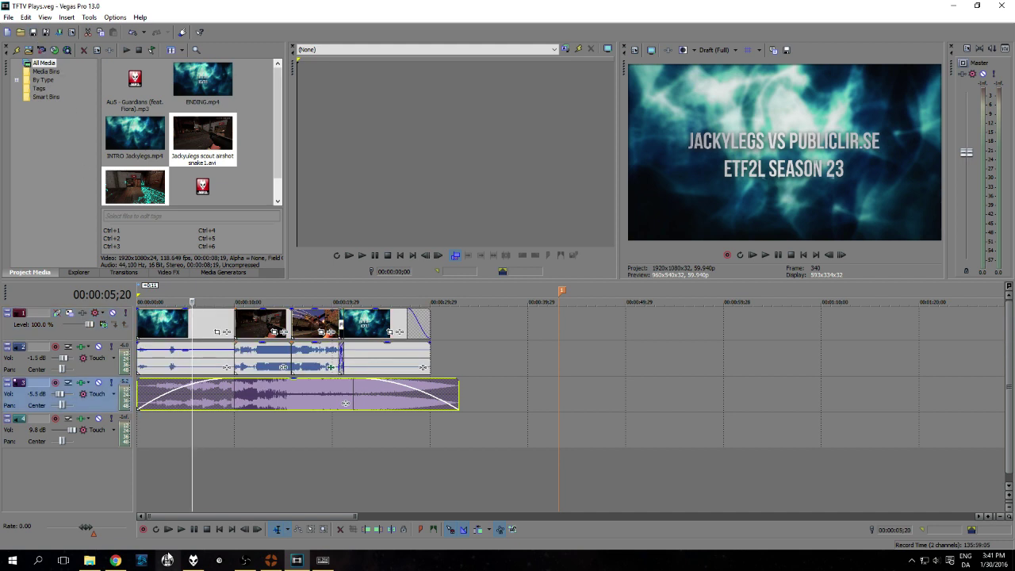
{"action": "key", "text": "space"}
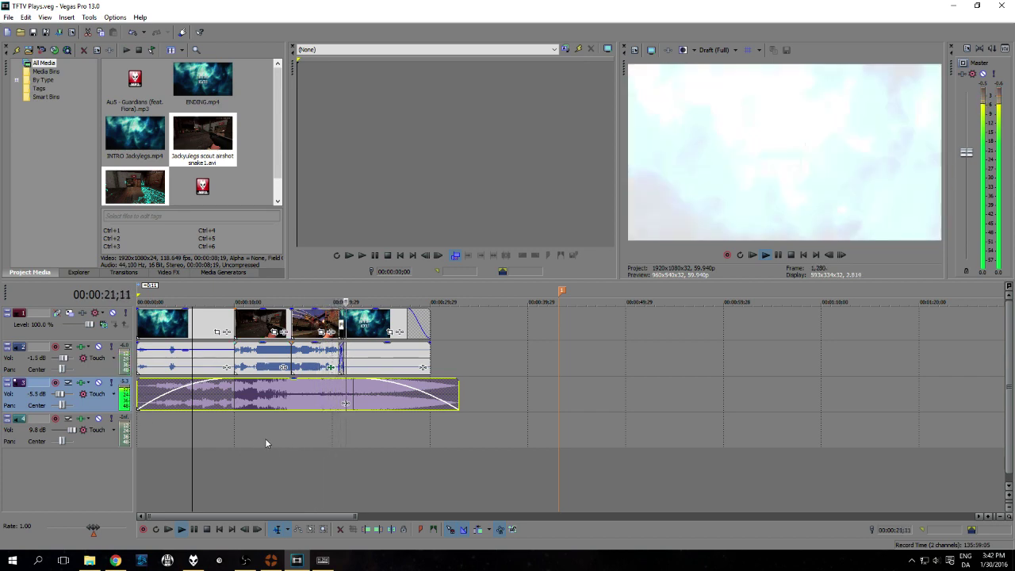
{"action": "key", "text": "space"}
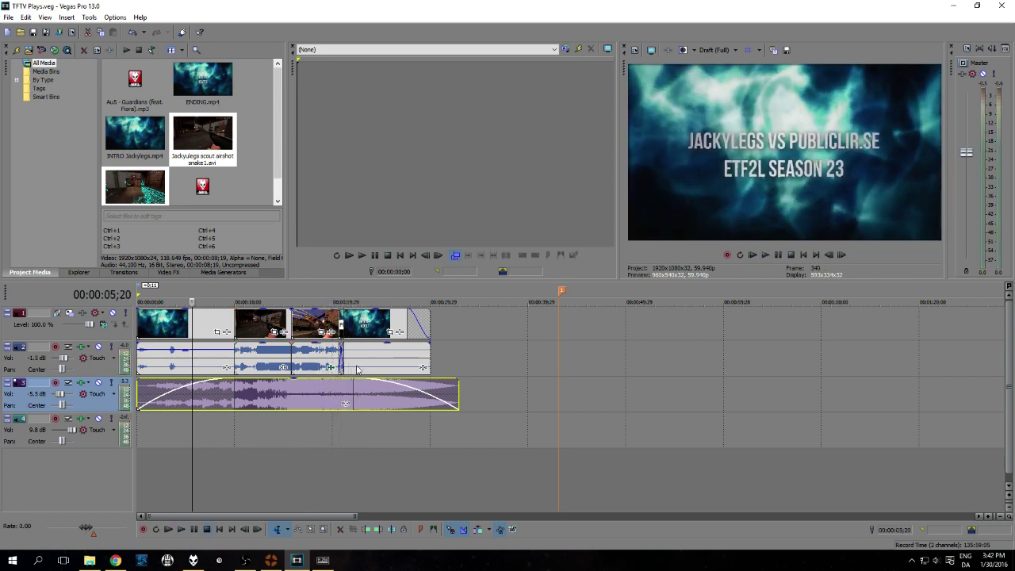
- Move the intro clip slightly later so it overlaps the start of the snake1 clip by a few frames
{"action": "left_click", "coordinate": [256, 341]}
{"action": "key", "text": "Up"}
{"action": "key", "text": "Up"}
{"action": "key", "text": "Up"}
{"action": "key", "text": "Up"}
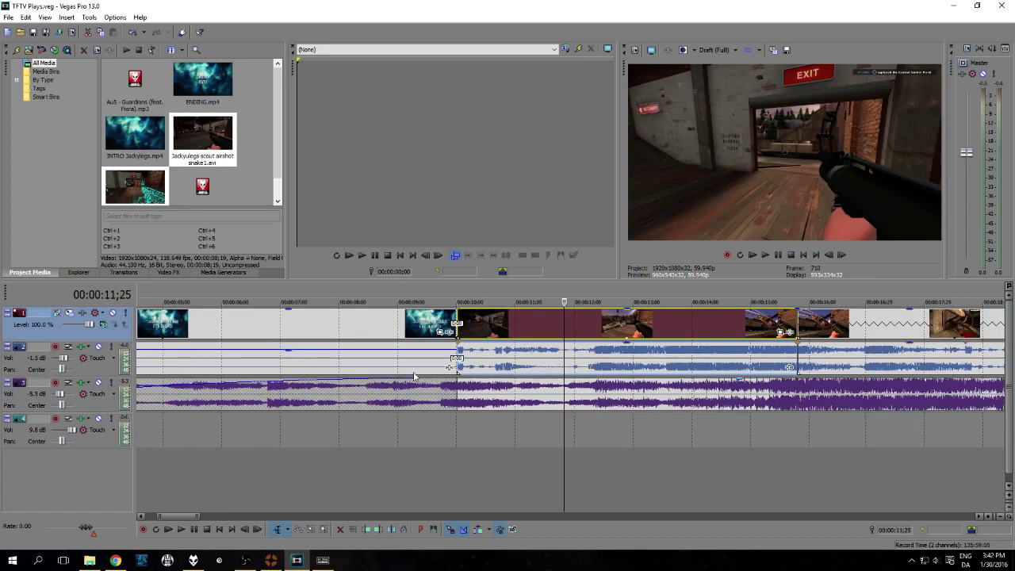
{"action": "left_click_drag", "start_coordinate": [457, 323], "coordinate": [458, 331]}
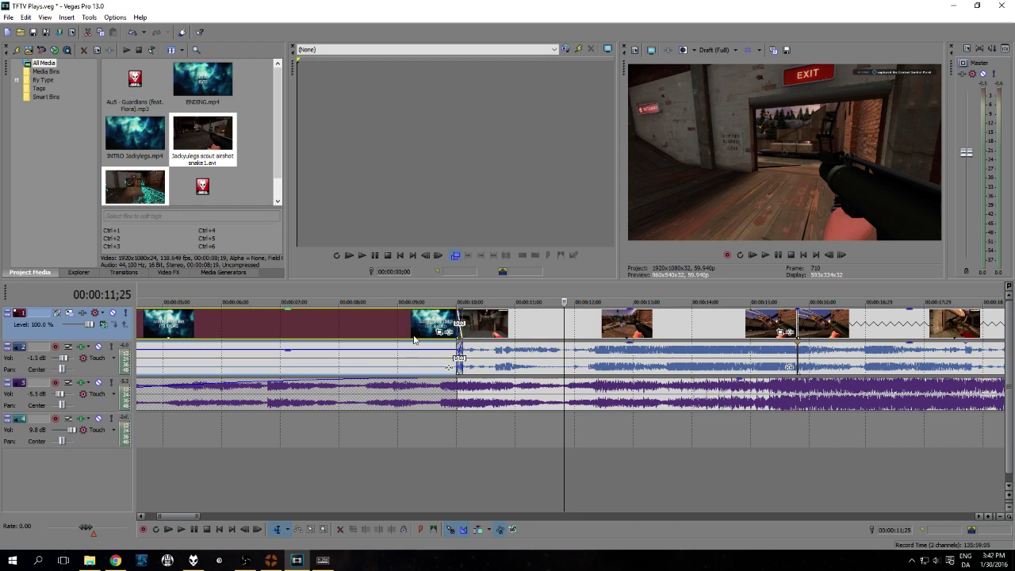
{"action": "scroll", "coordinate": [269, 358], "scroll_direction": "down", "scroll_amount": 3}
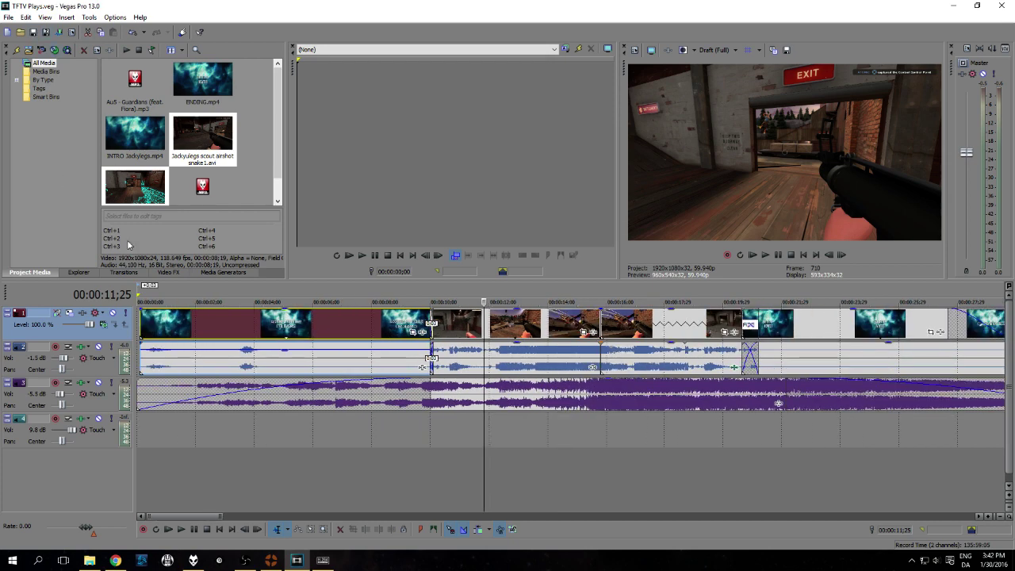
- Trim the music's end back to about 30;26, shortly after the ending clip, and set the loop region from the timeline's start to there
{"action": "scroll", "coordinate": [793, 355], "scroll_direction": "down", "scroll_amount": 3}
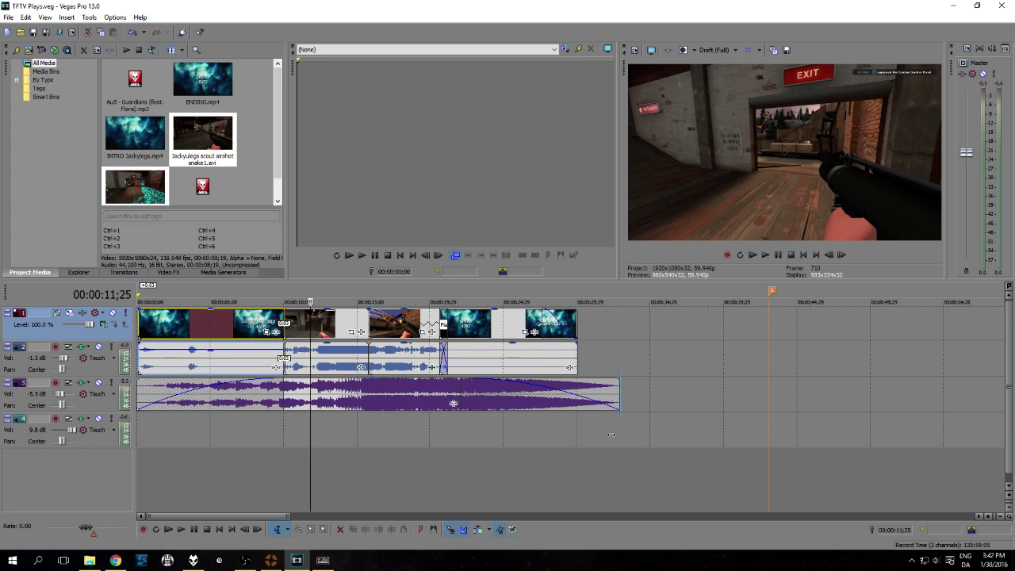
{"action": "left_click_drag", "start_coordinate": [611, 434], "coordinate": [138, 434]}
{"action": "left_click_drag", "start_coordinate": [617, 389], "coordinate": [589, 395]}
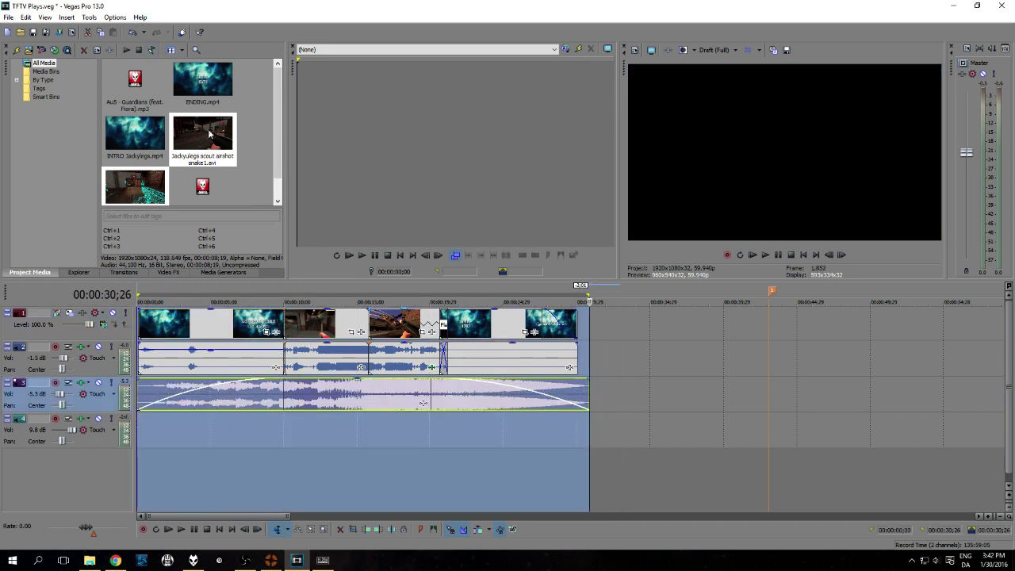
- Open the Render As settings and go through the list of output formats
{"action": "left_click", "coordinate": [8, 18]}
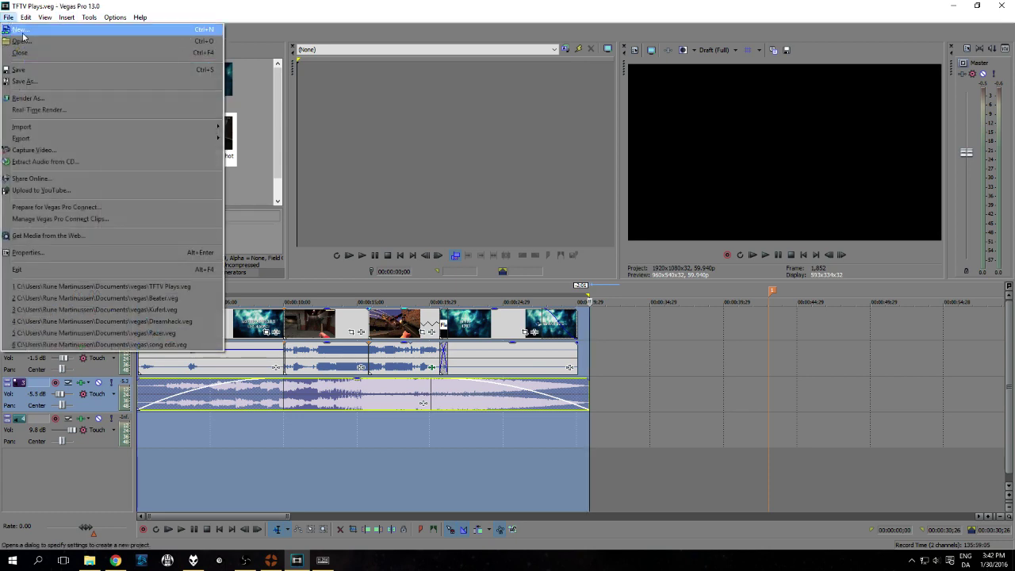
{"action": "left_click", "coordinate": [48, 98]}
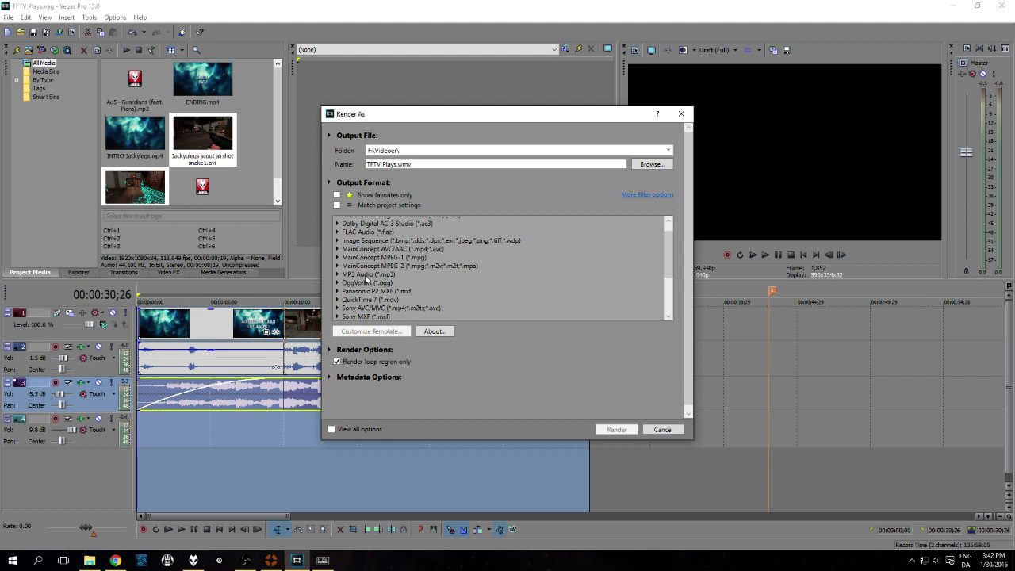
{"action": "scroll", "coordinate": [366, 279], "scroll_direction": "up", "scroll_amount": 1}
{"action": "scroll", "coordinate": [376, 264], "scroll_direction": "down", "scroll_amount": 3}
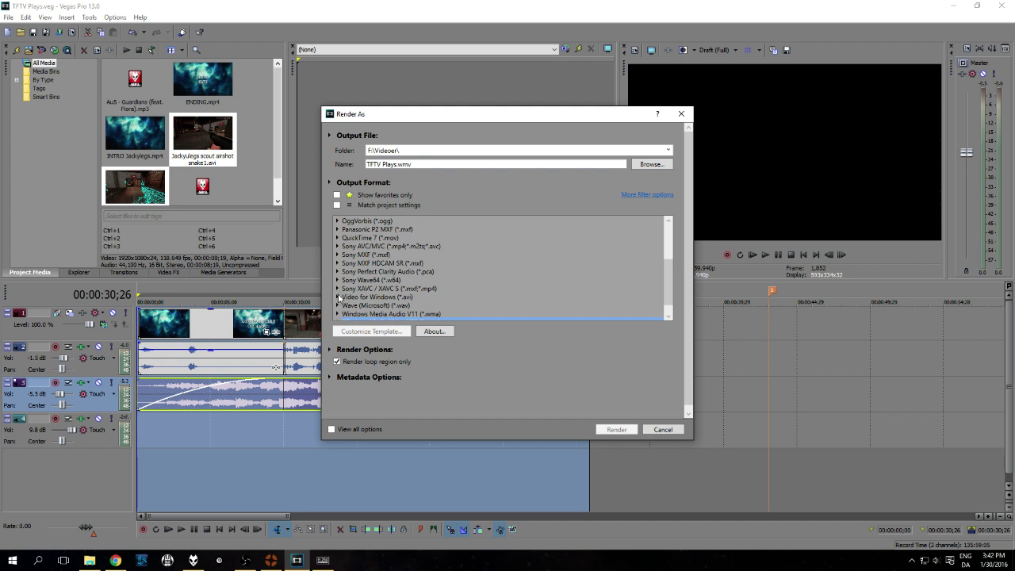
{"action": "scroll", "coordinate": [363, 261], "scroll_direction": "down", "scroll_amount": 1}
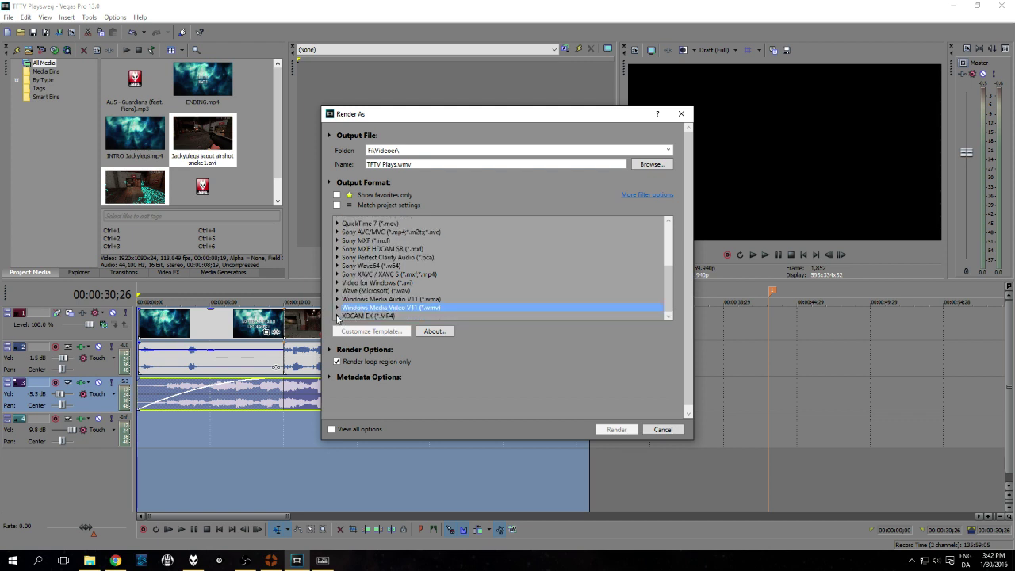
- Look through the render templates under XDCAM EX and Windows Media Video V11
{"action": "left_click", "coordinate": [337, 316]}
{"action": "scroll", "coordinate": [418, 261], "scroll_direction": "down", "scroll_amount": 5}
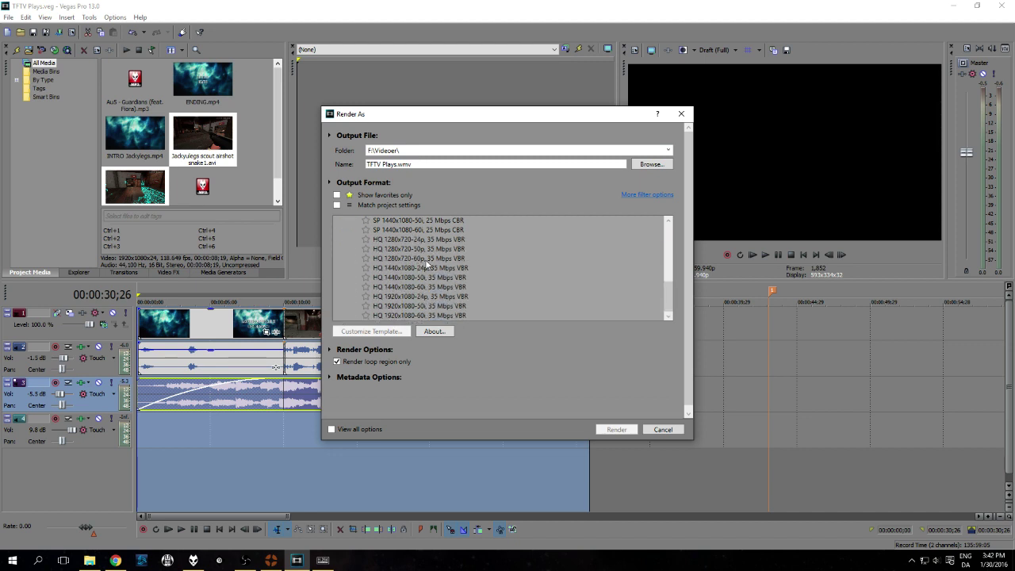
{"action": "scroll", "coordinate": [408, 268], "scroll_direction": "up", "scroll_amount": 4}
{"action": "left_click", "coordinate": [338, 304]}
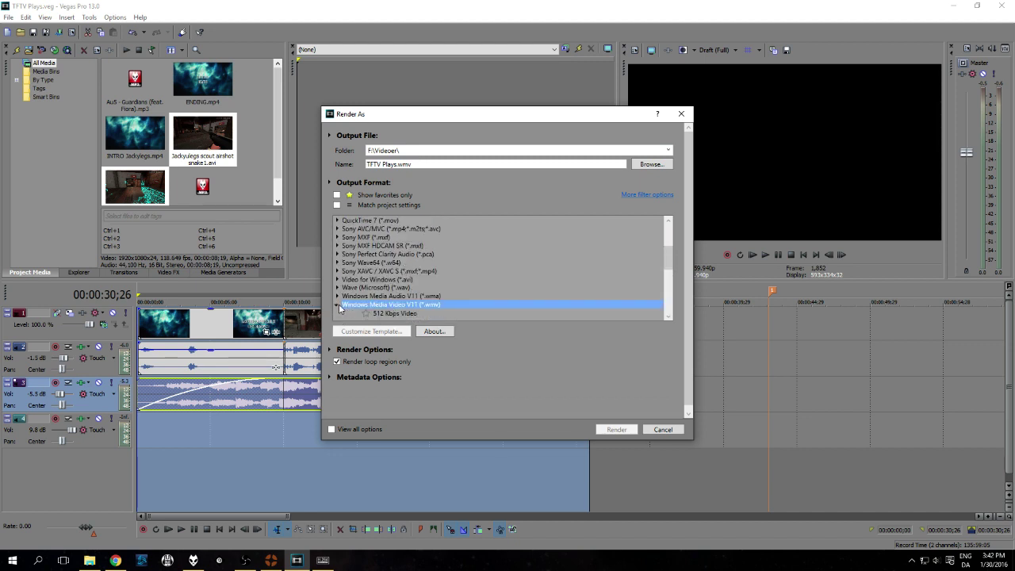
{"action": "left_click", "coordinate": [339, 304]}
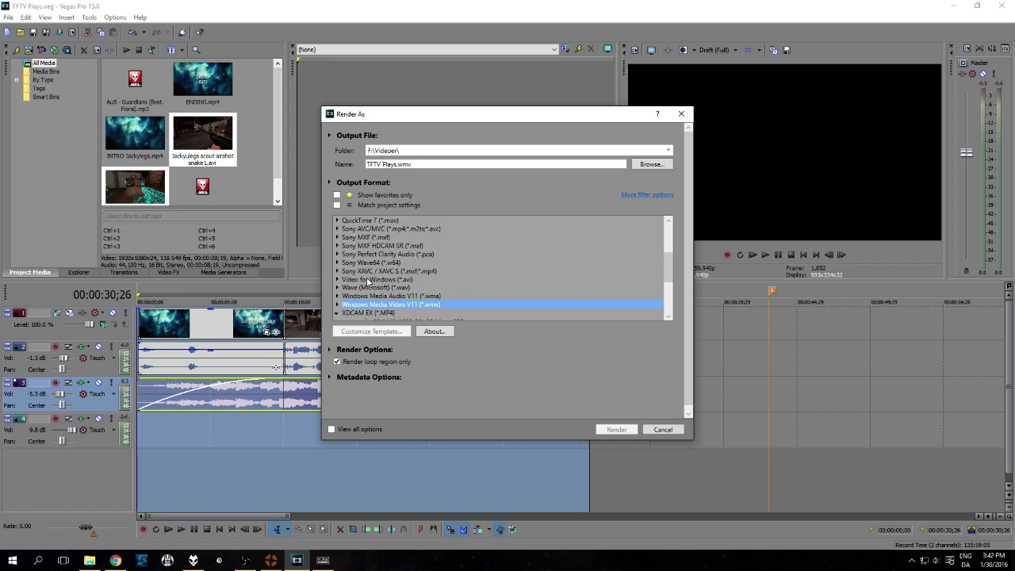
- Choose the AVI BABY template under Video for Windows as the output format
{"action": "left_click", "coordinate": [336, 279]}
{"action": "scroll", "coordinate": [397, 279], "scroll_direction": "down", "scroll_amount": 5}
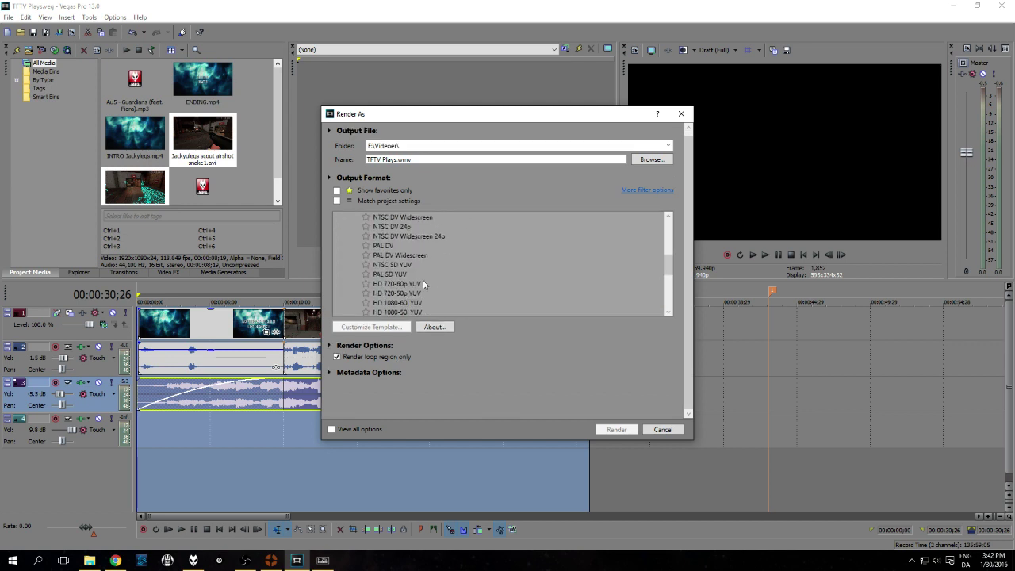
{"action": "scroll", "coordinate": [423, 279], "scroll_direction": "down", "scroll_amount": 3}
{"action": "left_click", "coordinate": [387, 229]}
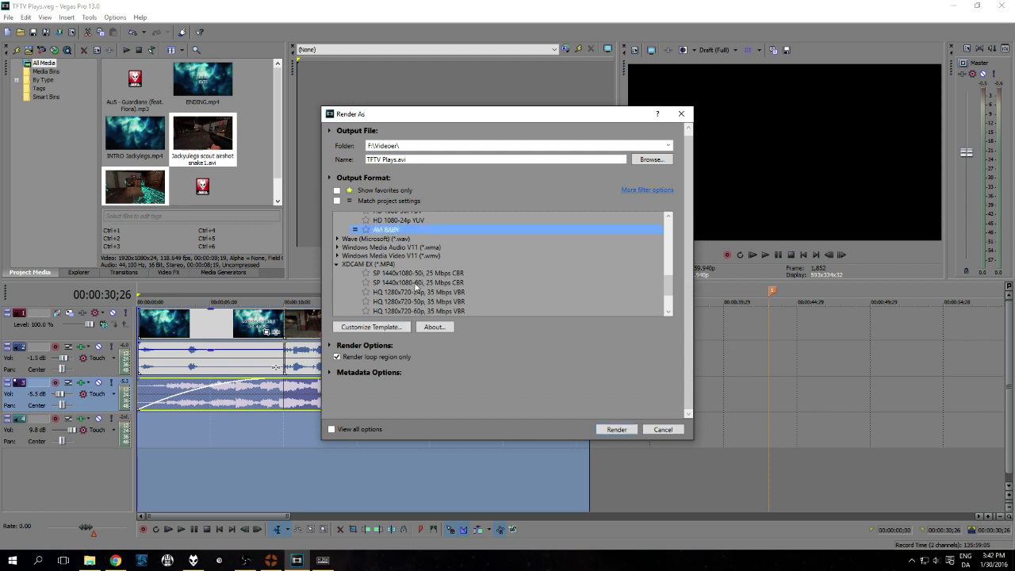
- Review the AVI BABY template's video, codec, interleave, audio and project settings, and accept them as they are
{"action": "left_click", "coordinate": [357, 326]}
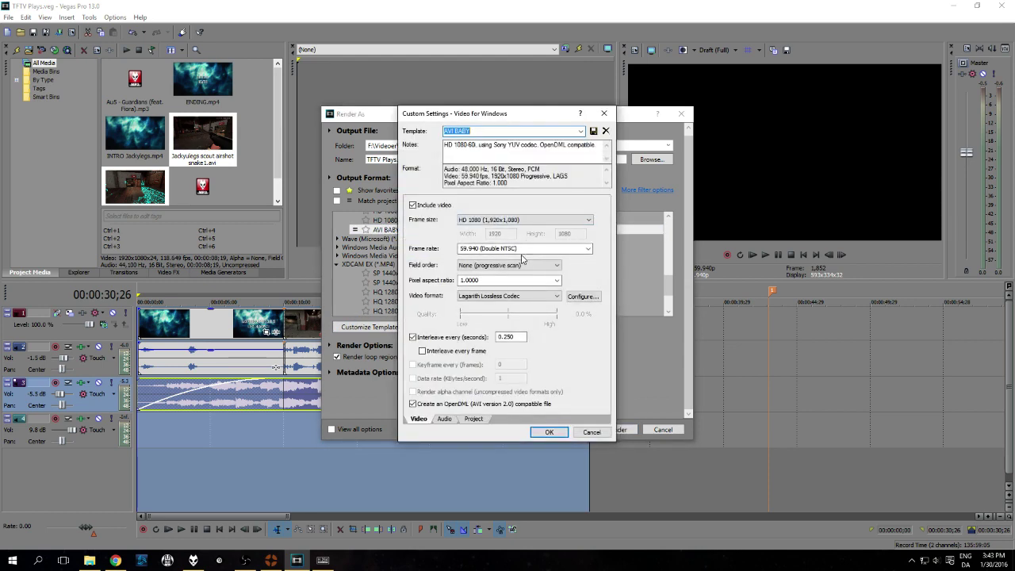
{"action": "left_click", "coordinate": [507, 298]}
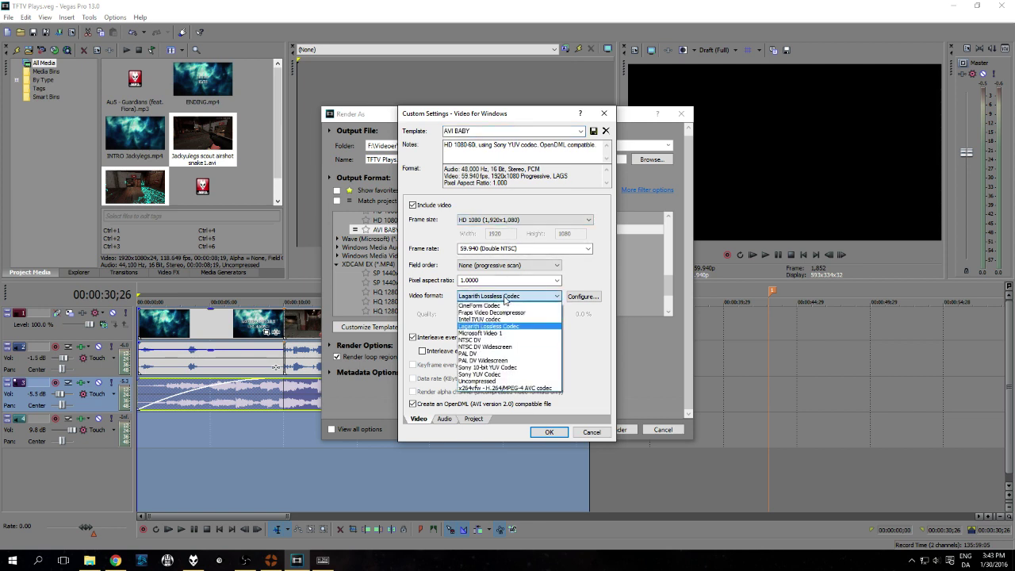
{"action": "left_click", "coordinate": [506, 298]}
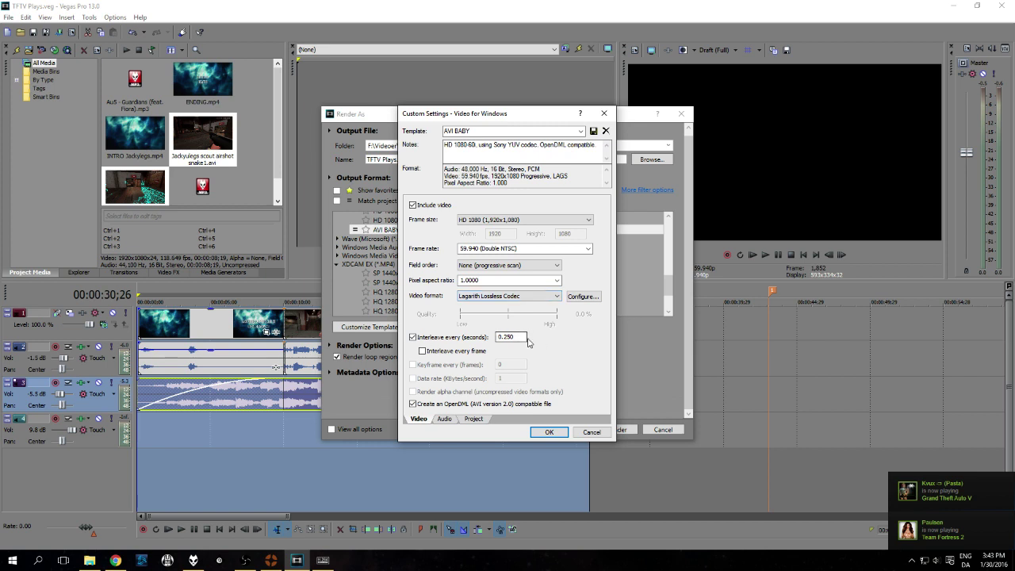
{"action": "left_click_drag", "start_coordinate": [525, 337], "coordinate": [477, 338]}
{"action": "left_click", "coordinate": [526, 339]}
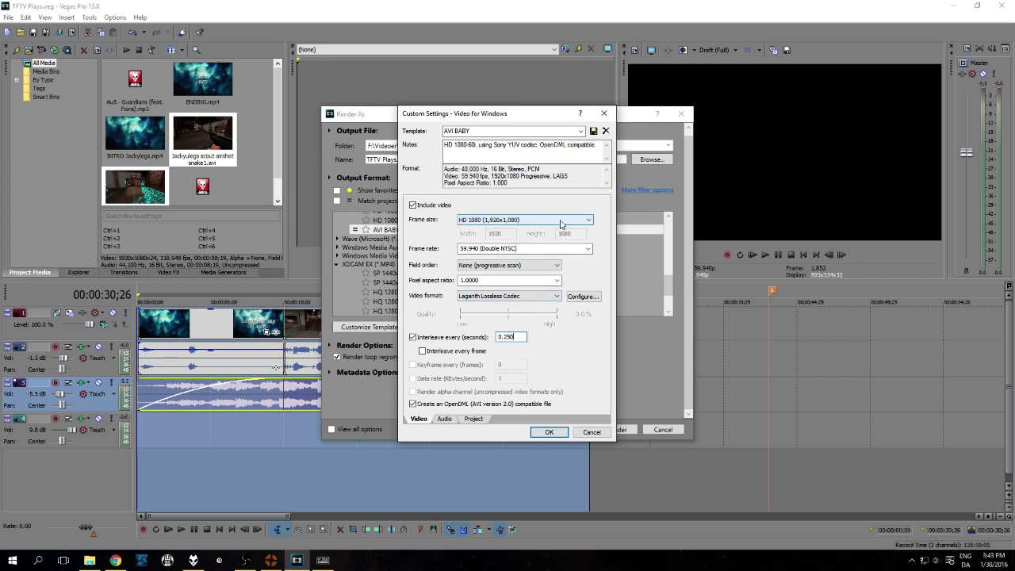
{"action": "left_click", "coordinate": [445, 419]}
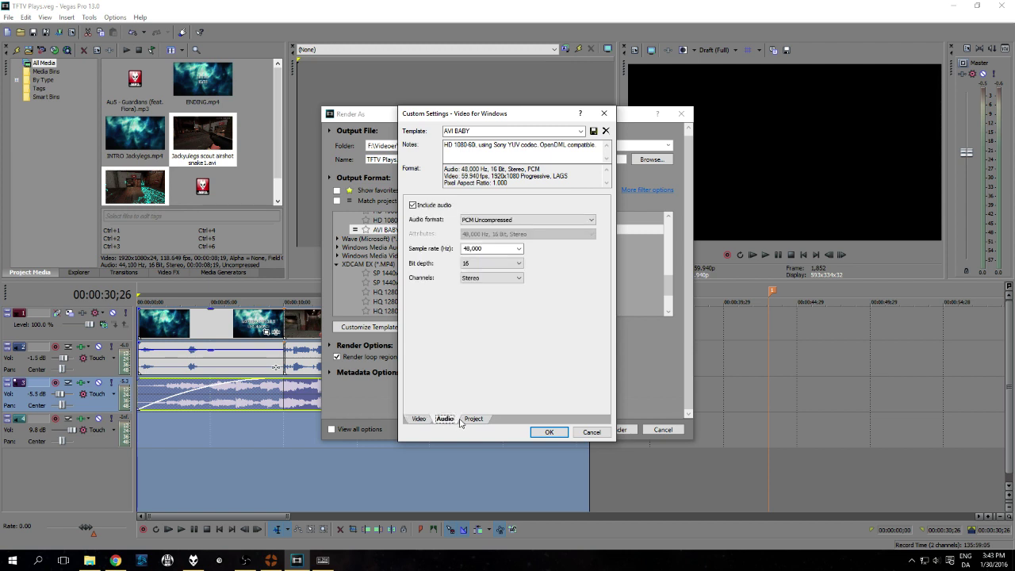
{"action": "left_click", "coordinate": [474, 419]}
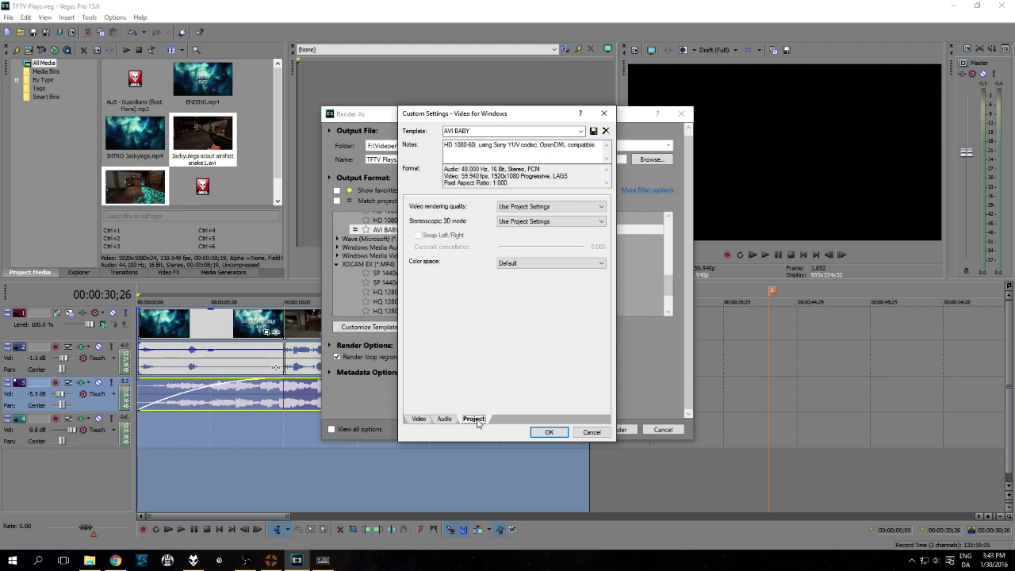
{"action": "left_click", "coordinate": [419, 418]}
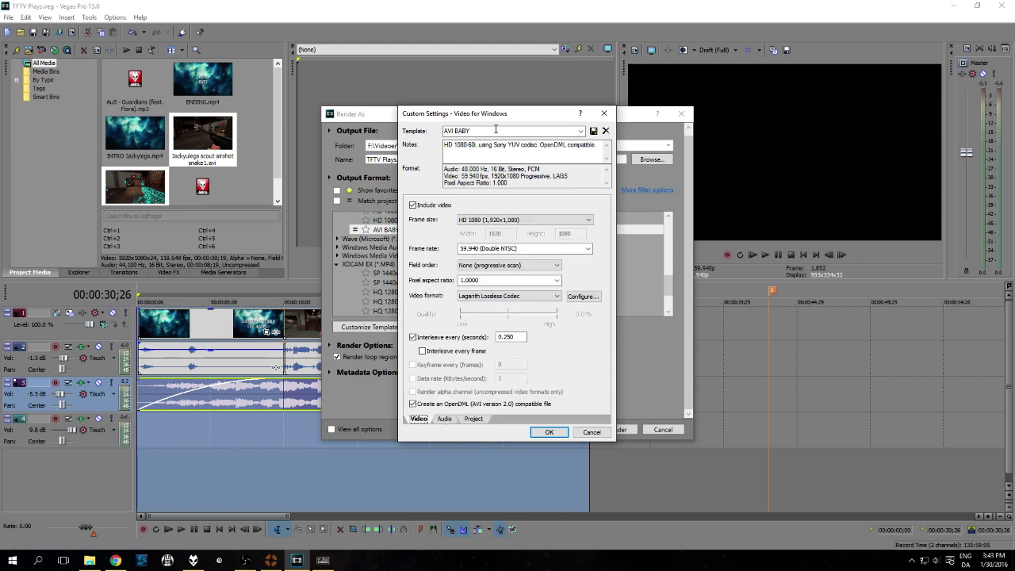
{"action": "left_click", "coordinate": [555, 433]}
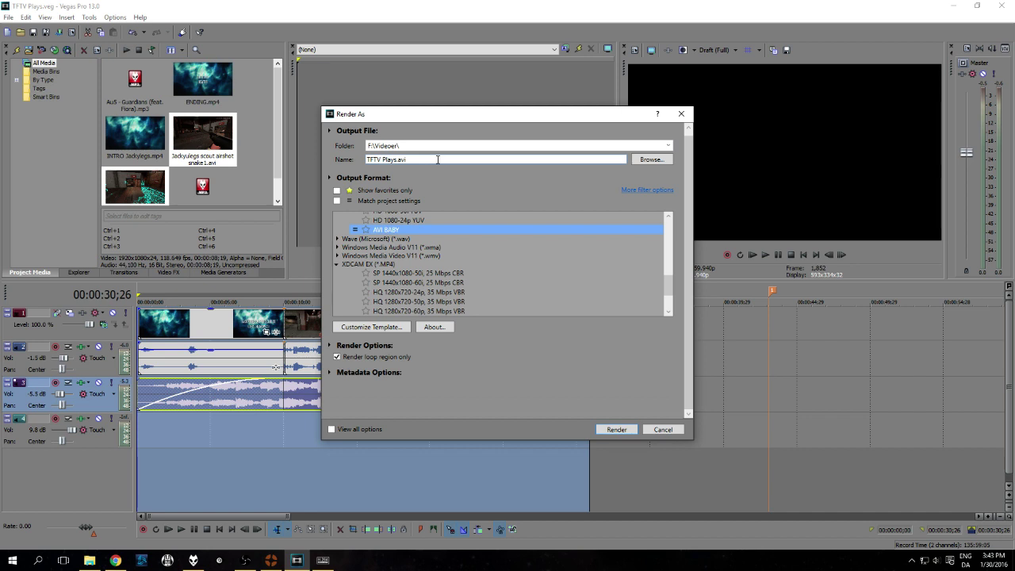
- Set the output file to TFTVPlays7.avi in the vid folder on the Seagate Backup Plus Drive and start rendering
{"action": "left_click", "coordinate": [414, 149]}
{"action": "left_click", "coordinate": [574, 160]}
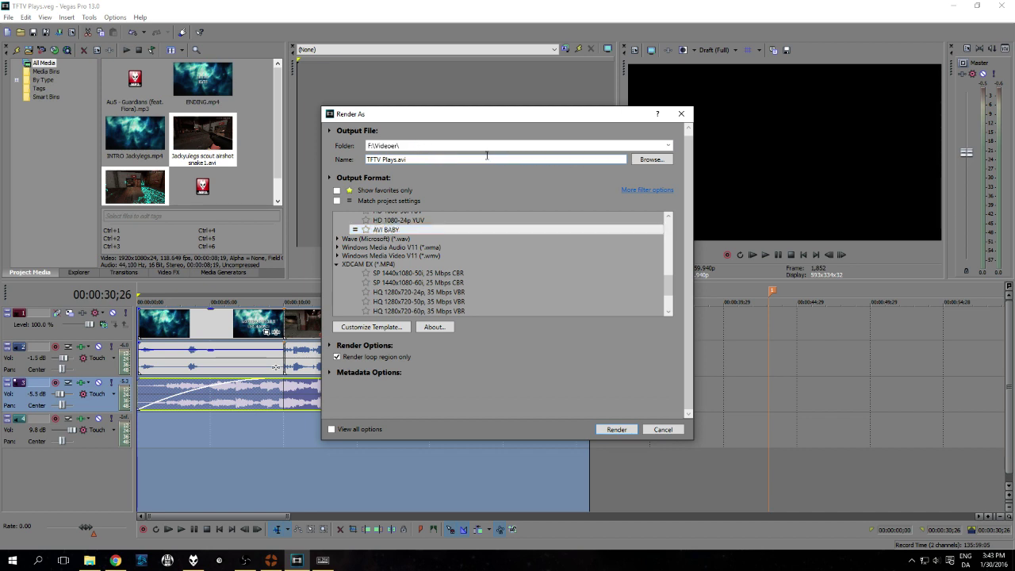
{"action": "left_click", "coordinate": [640, 160]}
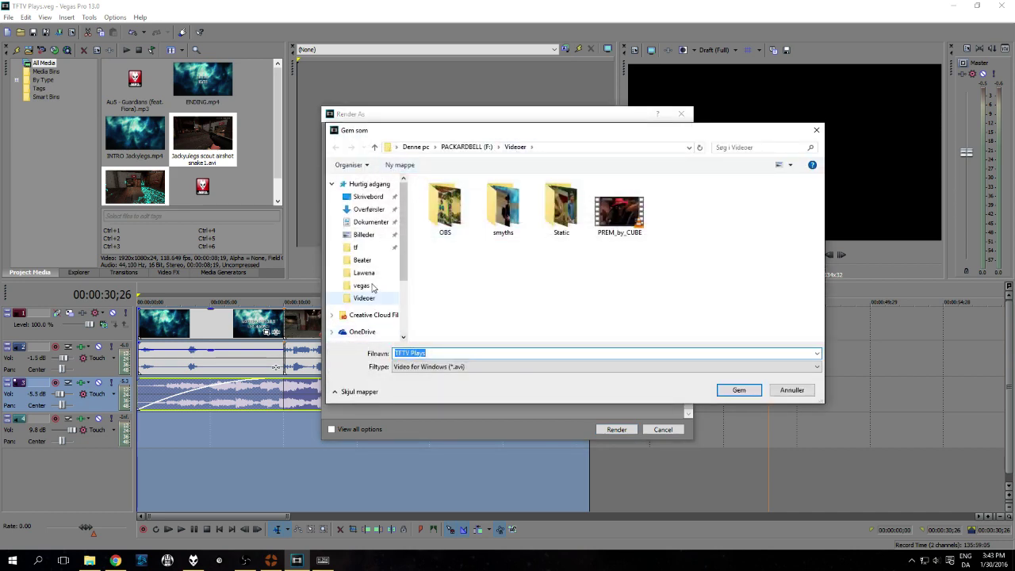
{"action": "scroll", "coordinate": [375, 315], "scroll_direction": "down", "scroll_amount": 1}
{"action": "left_click", "coordinate": [366, 339]}
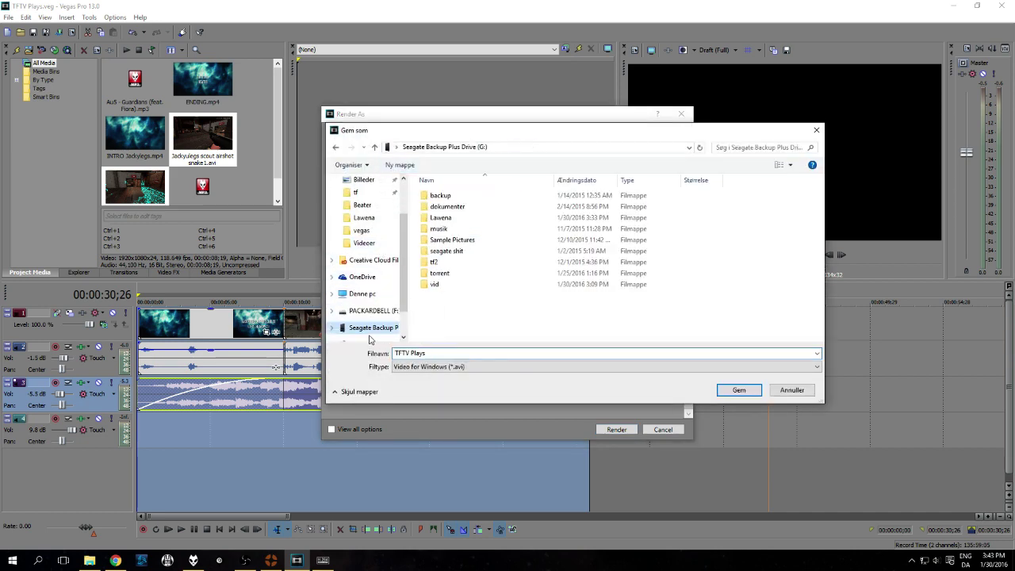
{"action": "double_click", "coordinate": [464, 290]}
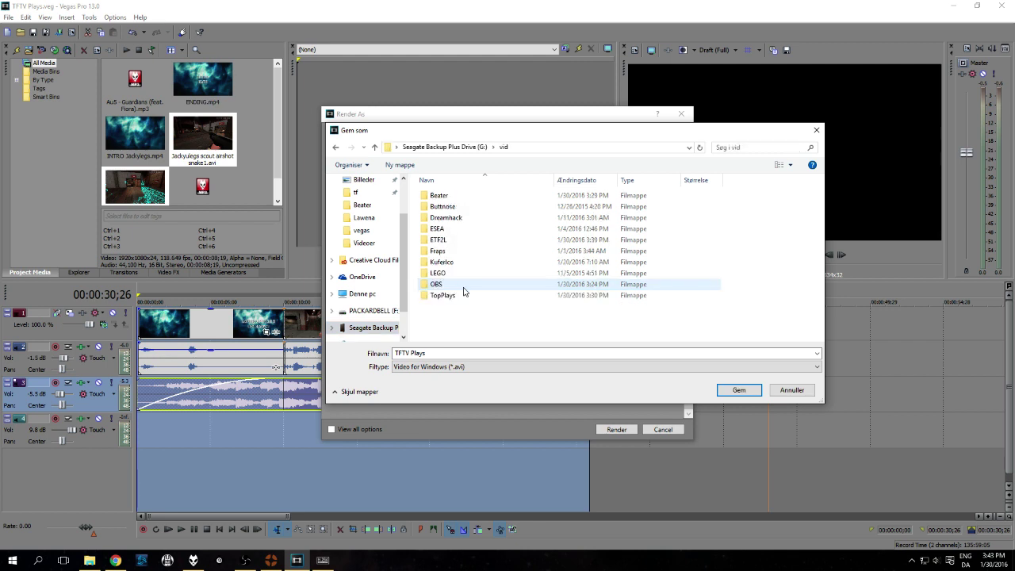
{"action": "left_click", "coordinate": [441, 353]}
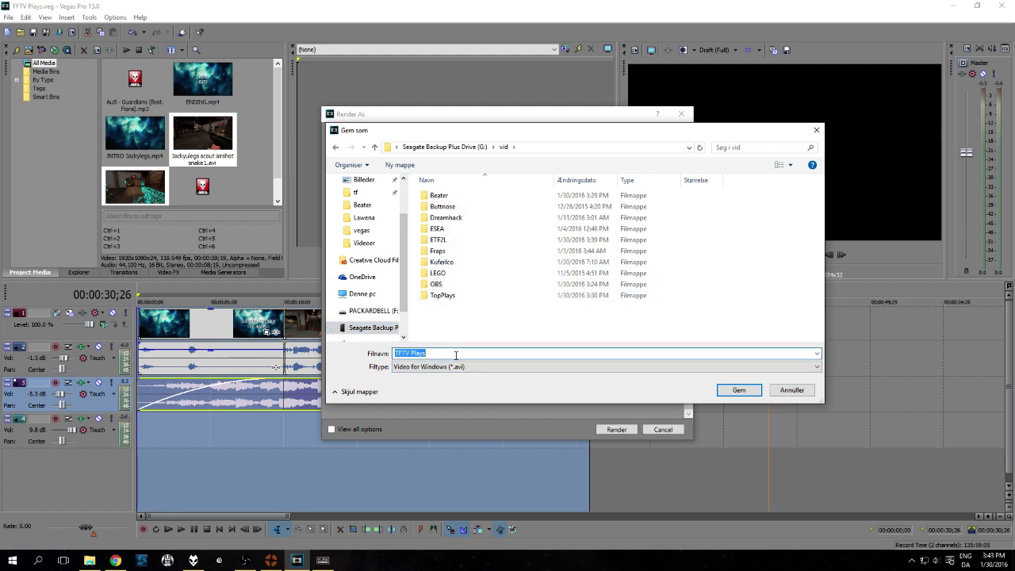
{"action": "left_click", "coordinate": [738, 389]}
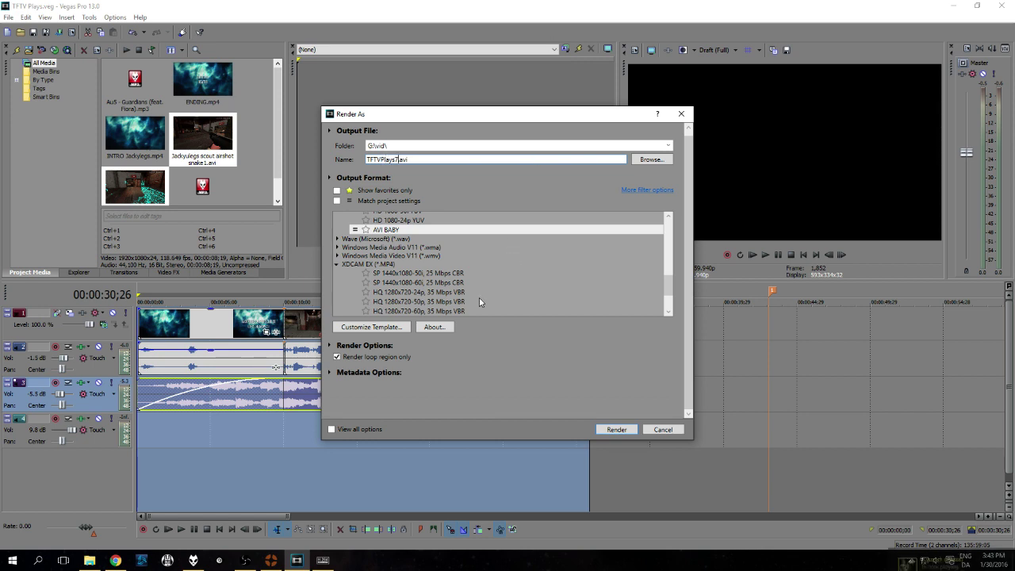
{"action": "left_click", "coordinate": [616, 429]}
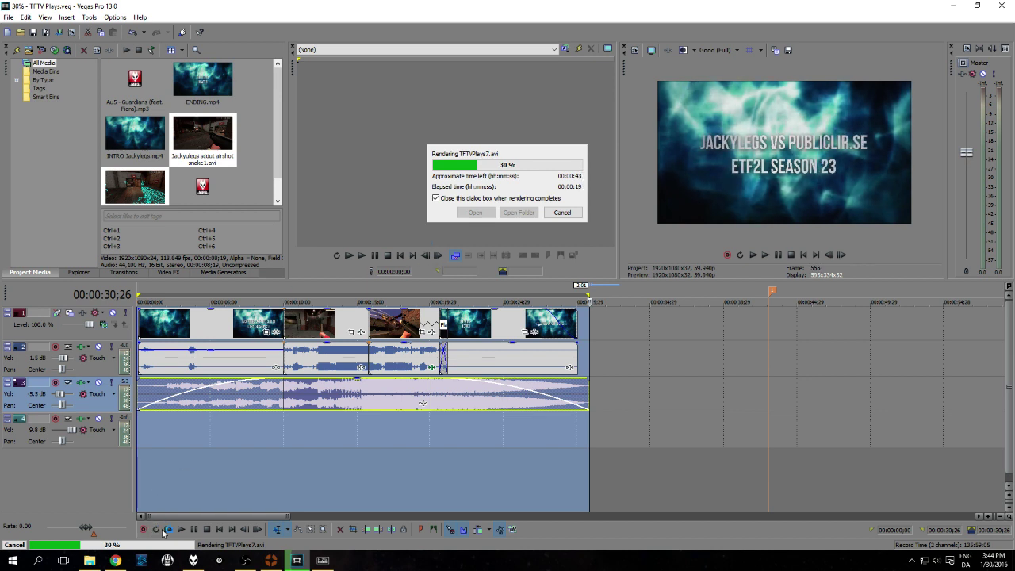
- Bring up H.264 Encoder and glance at the Open Broadcaster Software window during the render
{"action": "left_click", "coordinate": [322, 560]}
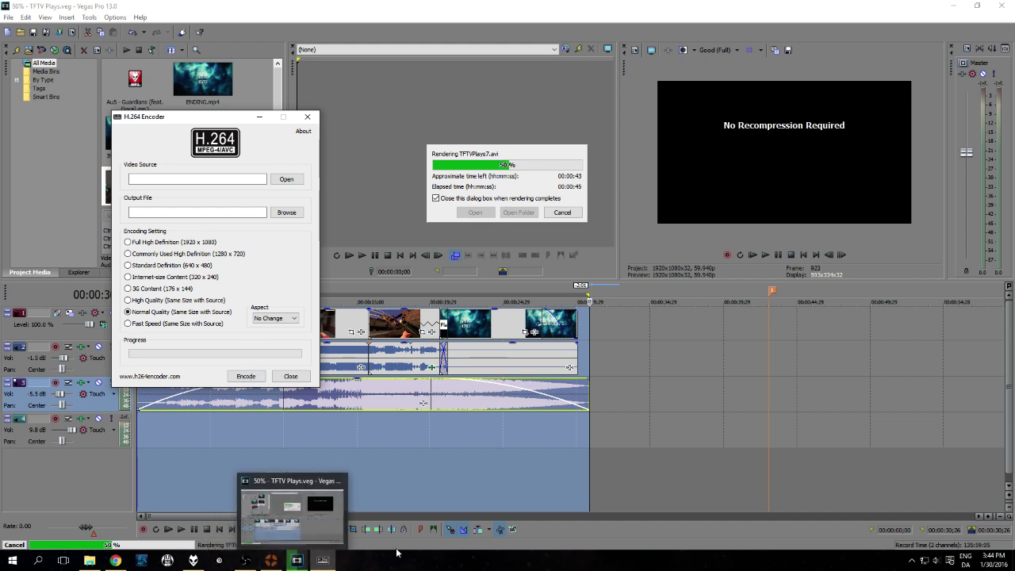
{"action": "mouse_move", "coordinate": [246, 560]}
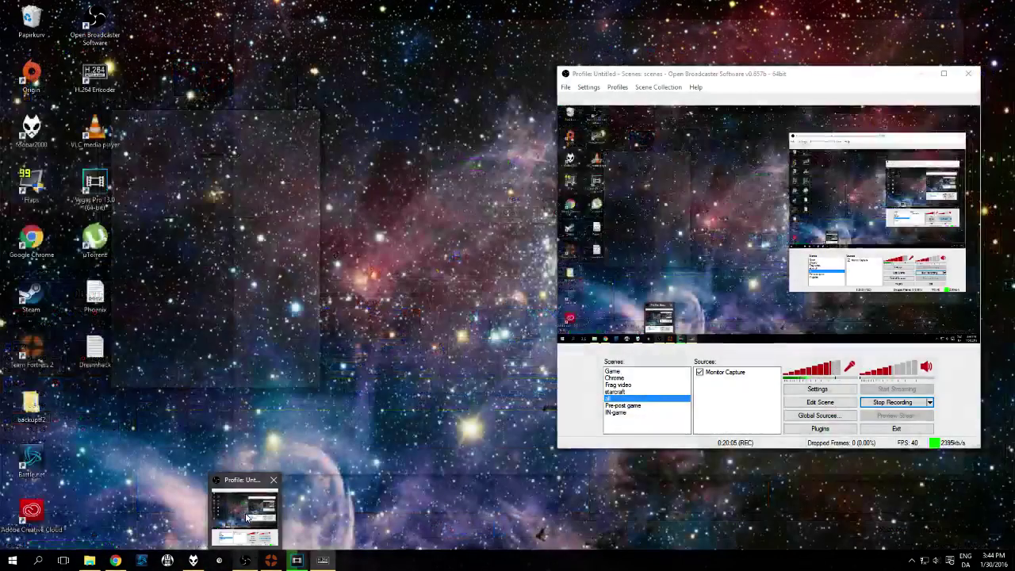
{"action": "left_click", "coordinate": [246, 524]}
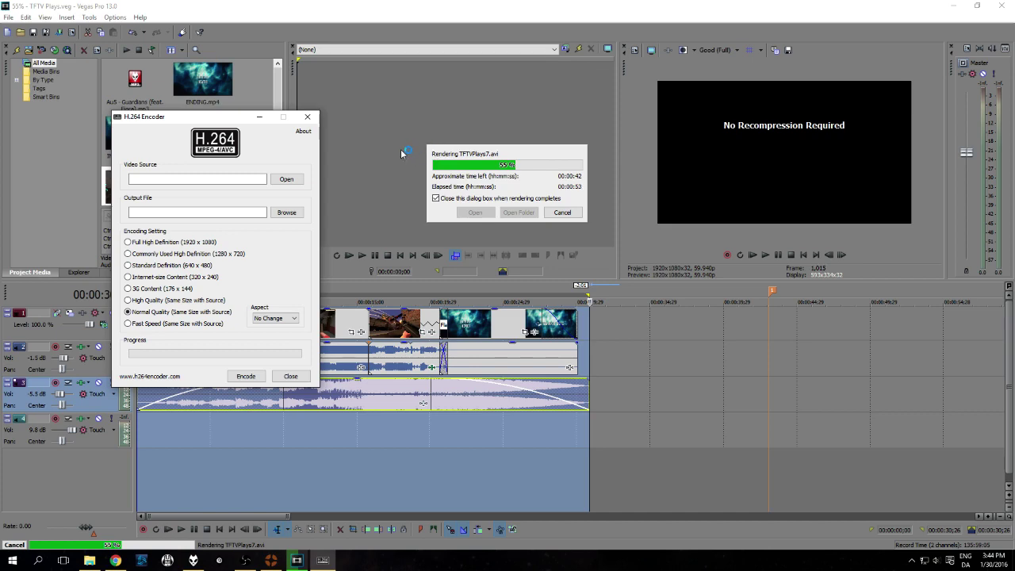
- Switch to the YouTube upload page in Chrome, then open and close the notifications
{"action": "mouse_move", "coordinate": [122, 564]}
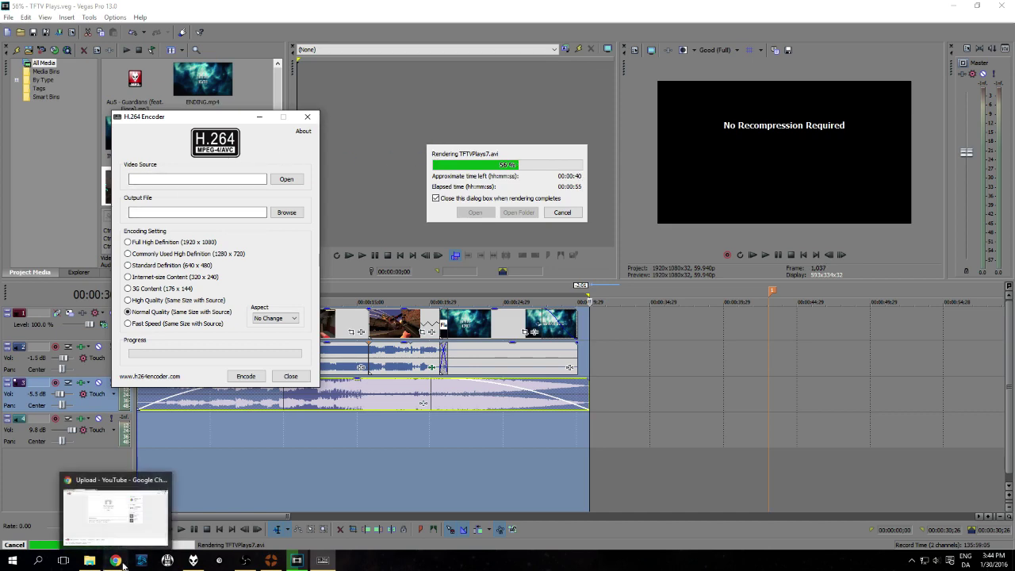
{"action": "left_click", "coordinate": [111, 516]}
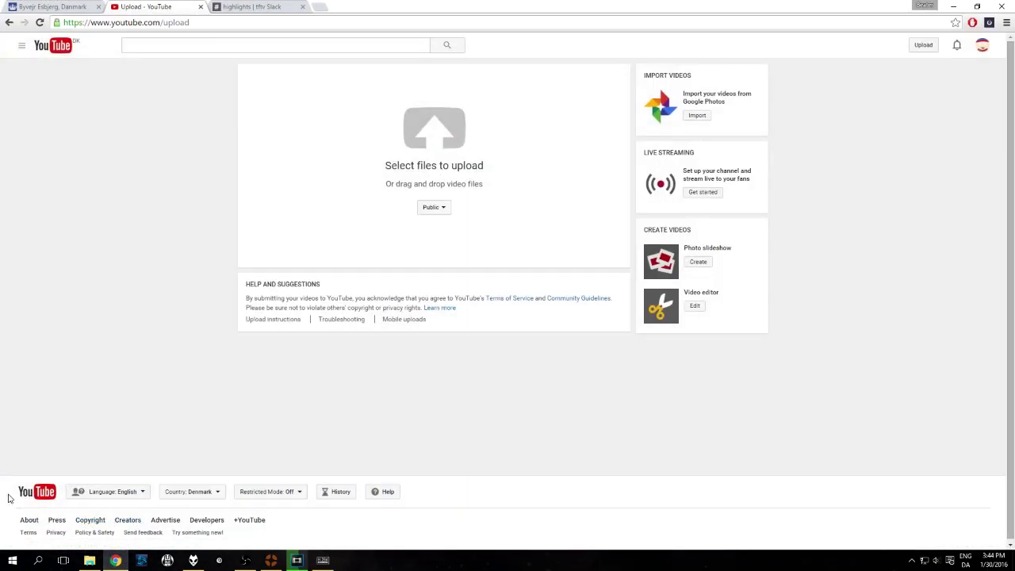
{"action": "left_click", "coordinate": [957, 45]}
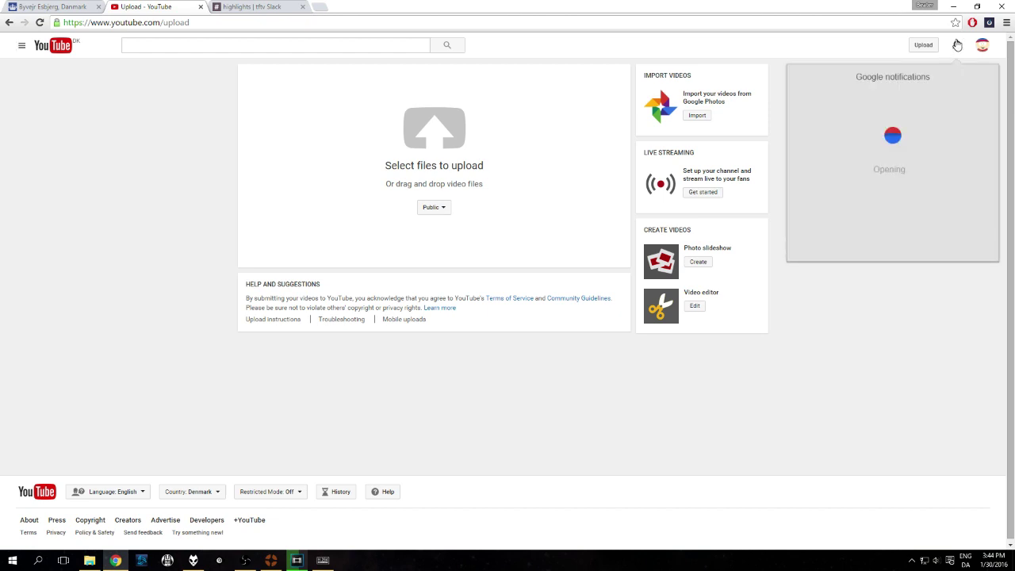
{"action": "left_click", "coordinate": [957, 45]}
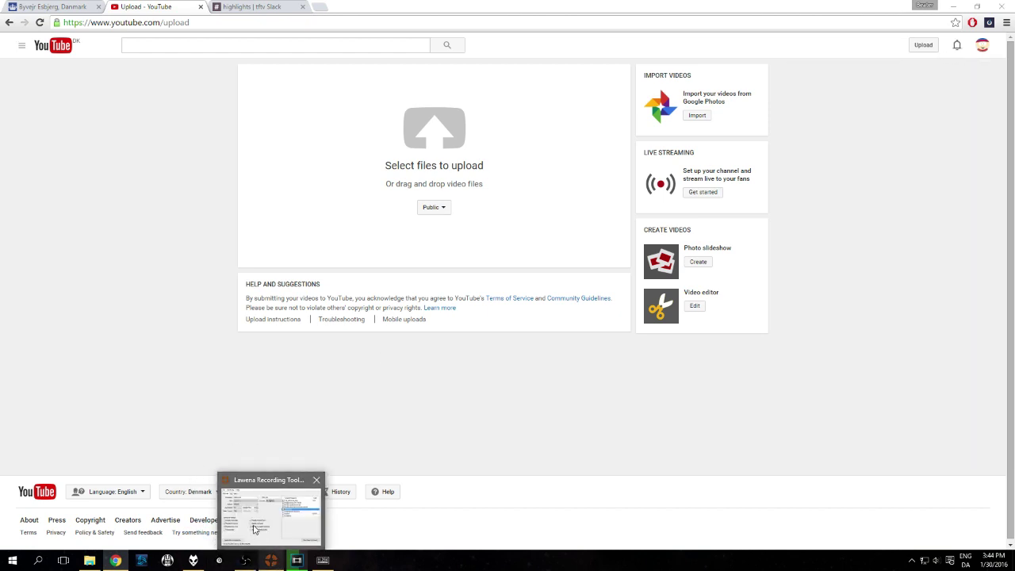
- Switch to Lawena Recording Tool and delete the recorded movie segments a1 and b2
{"action": "left_click", "coordinate": [270, 560]}
{"action": "left_click", "coordinate": [101, 262]}
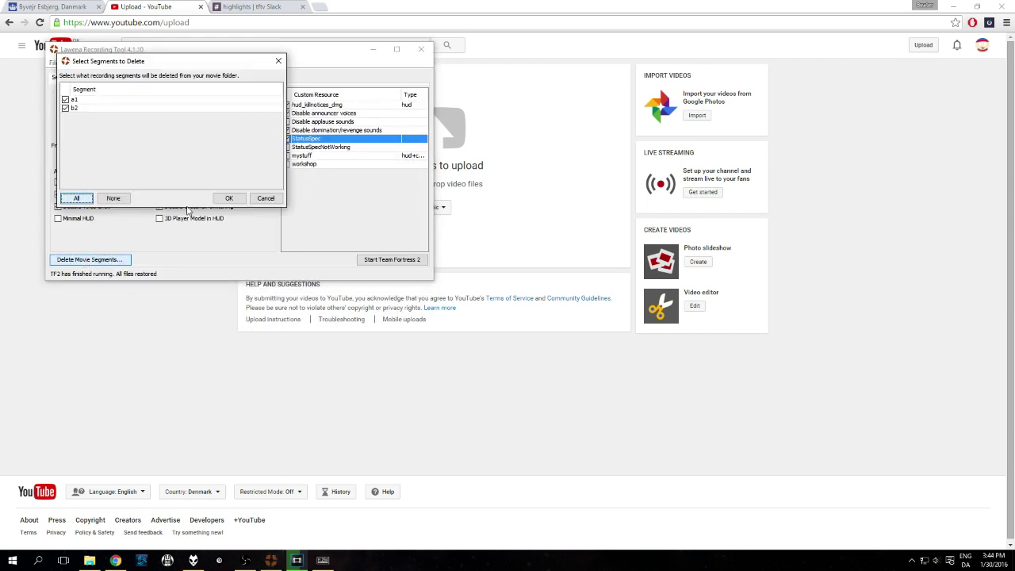
{"action": "left_click", "coordinate": [227, 199]}
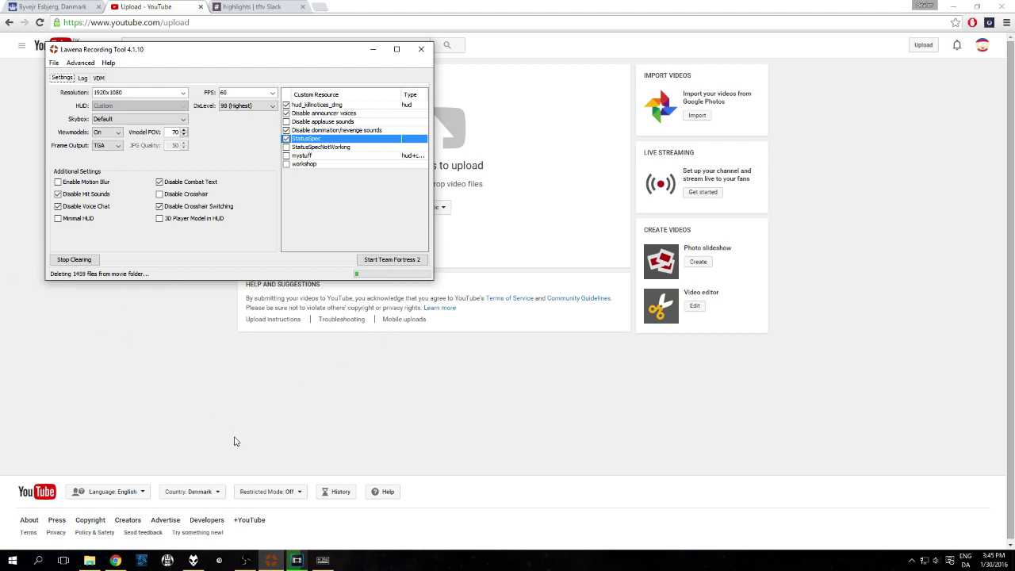
- Close Lawena Recording Tool and switch to Vegas Pro to check the render progress
{"action": "left_click", "coordinate": [421, 49]}
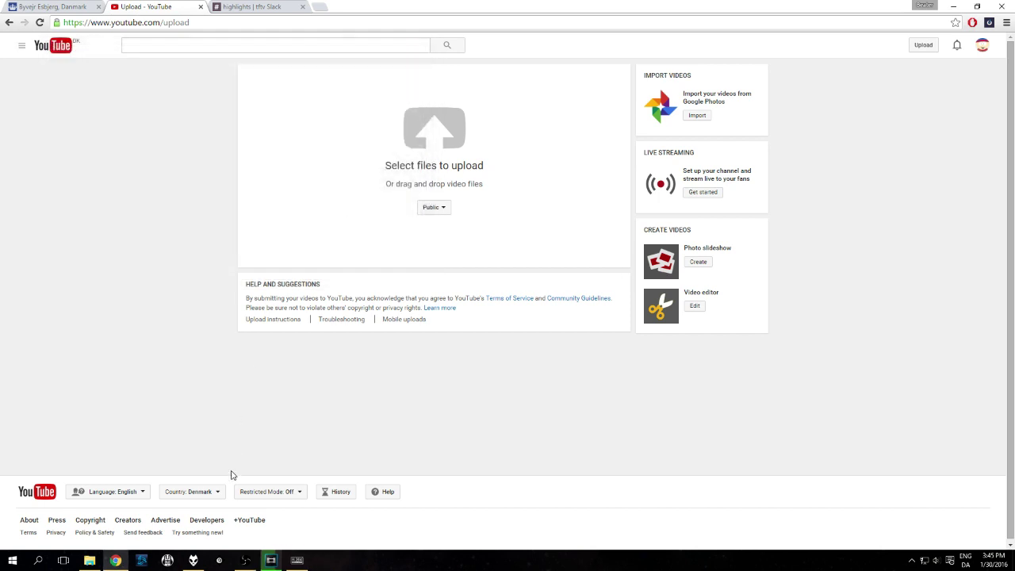
{"action": "mouse_move", "coordinate": [273, 564]}
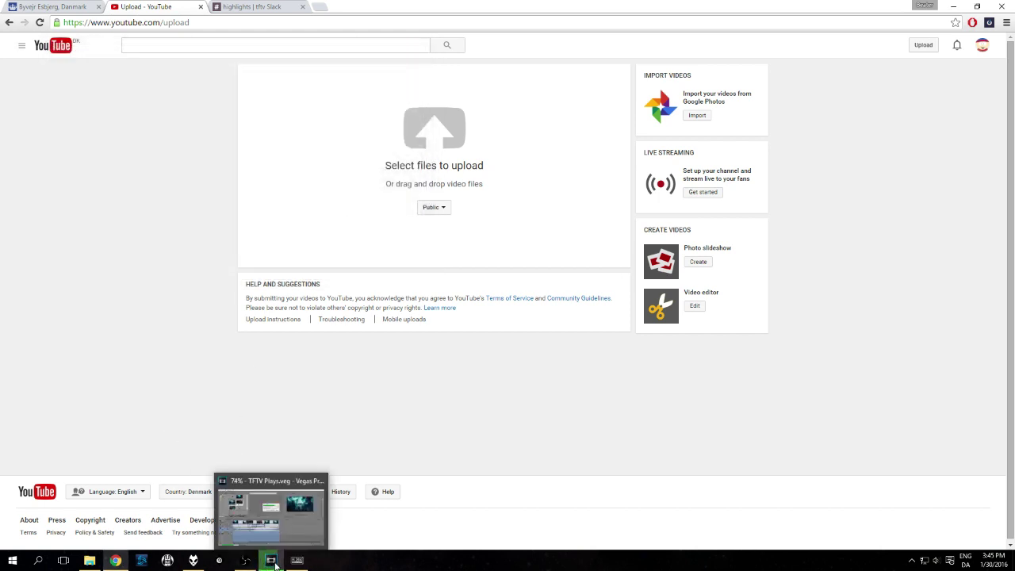
{"action": "left_click", "coordinate": [287, 520]}
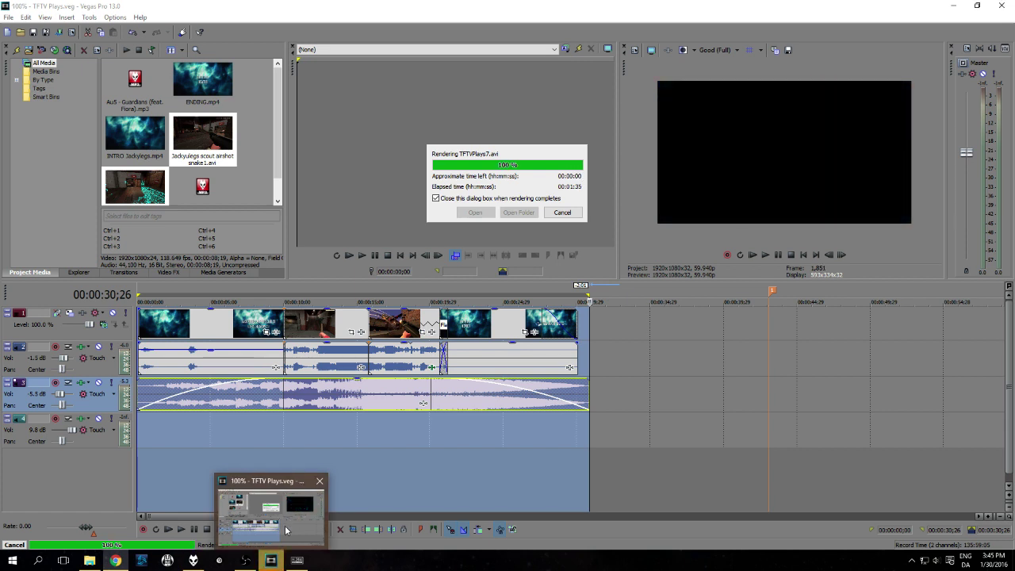
- In H.264 Encoder, load TFTVPlays7 from the vid folder on the Seagate Backup Plus Drive as the video source
{"action": "left_click", "coordinate": [297, 560]}
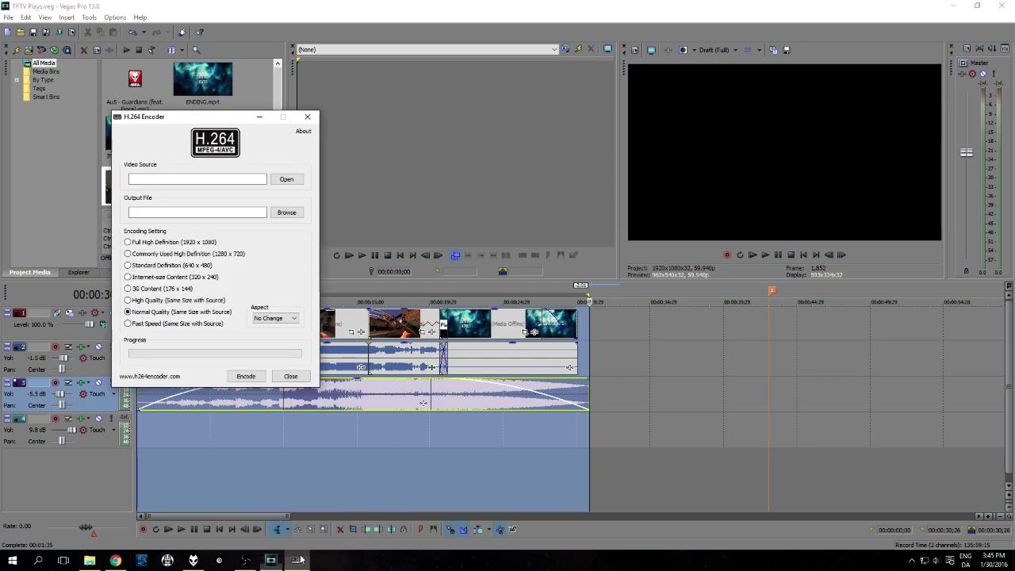
{"action": "left_click", "coordinate": [285, 179]}
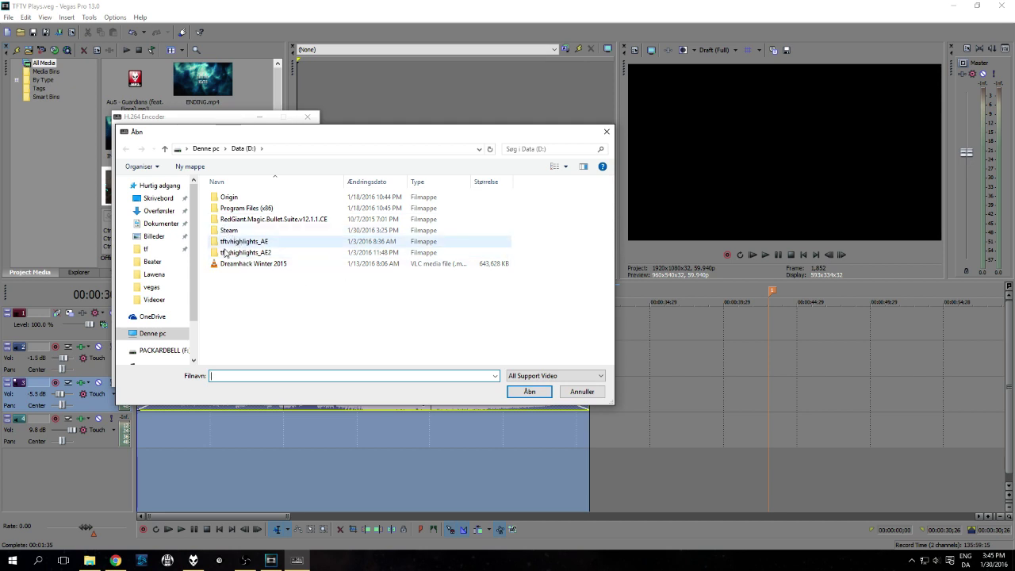
{"action": "left_click", "coordinate": [155, 333]}
{"action": "double_click", "coordinate": [391, 311]}
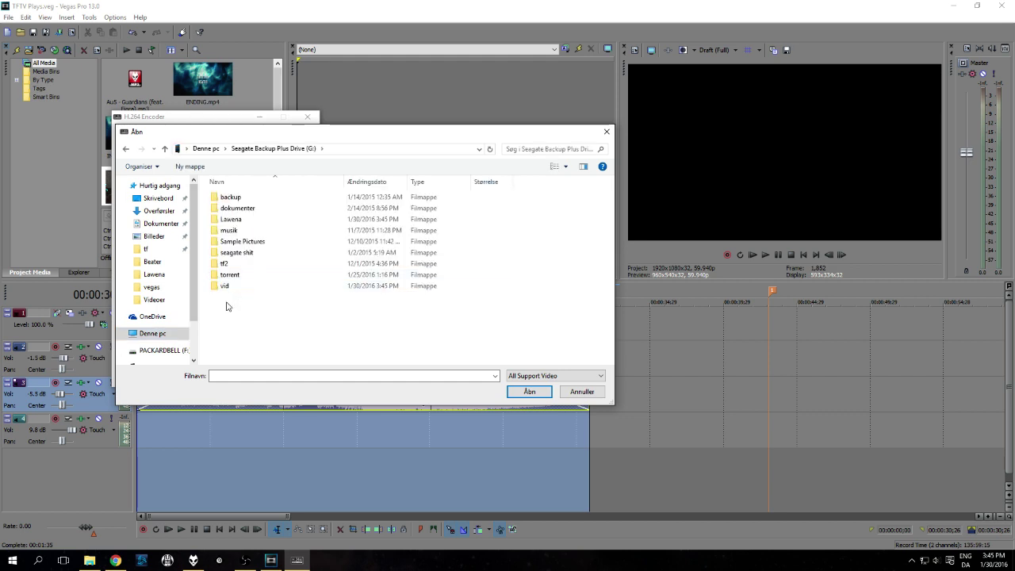
{"action": "double_click", "coordinate": [228, 287]}
{"action": "scroll", "coordinate": [301, 272], "scroll_direction": "down", "scroll_amount": 1}
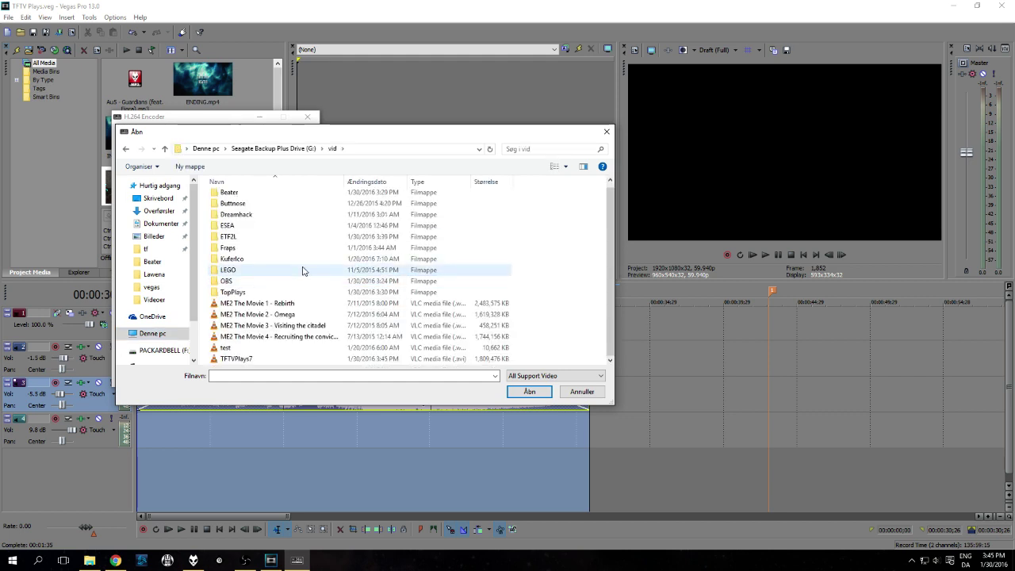
{"action": "double_click", "coordinate": [270, 359]}
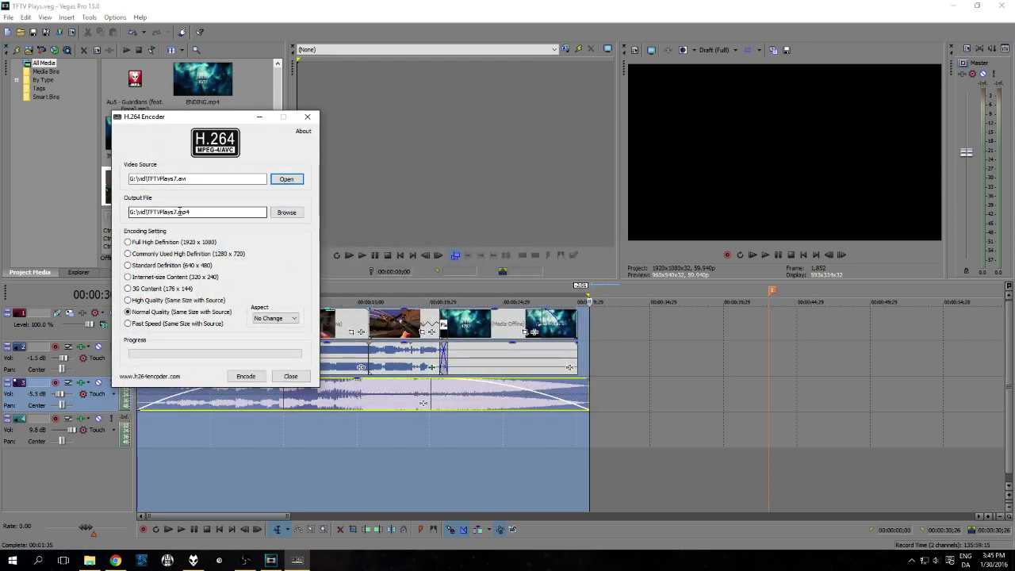
- Choose Full High Definition (1920 x 1080), set the output to "test render" in the Videoer folder on PACKARDBELL (F:), and start encoding
{"action": "left_click", "coordinate": [128, 242]}
{"action": "left_click", "coordinate": [286, 211]}
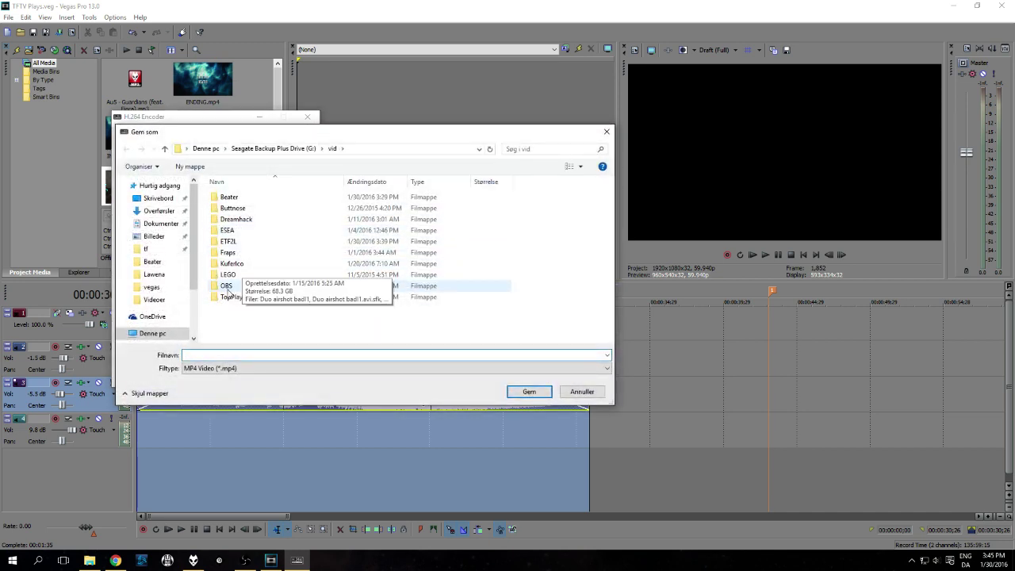
{"action": "left_click", "coordinate": [154, 300]}
{"action": "left_click", "coordinate": [211, 353]}
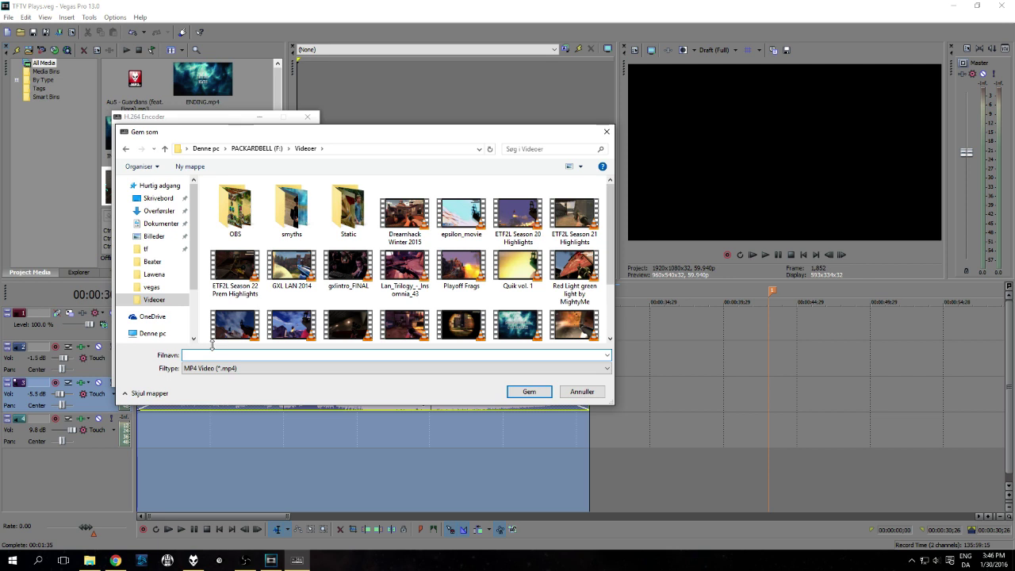
{"action": "type", "text": "tes"}
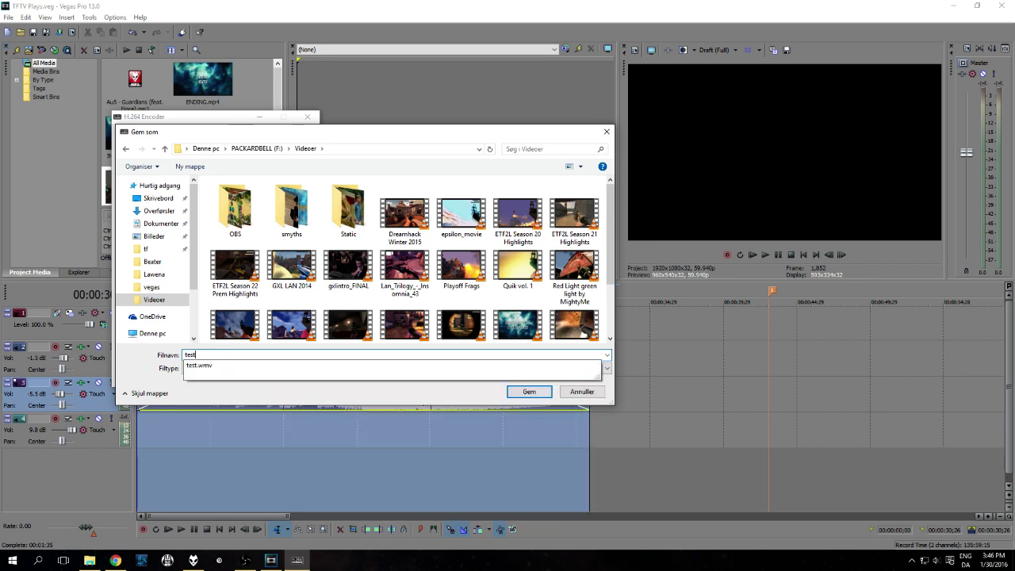
{"action": "type", "text": "t"}
{"action": "key", "text": "BackSpace"}
{"action": "key", "text": "BackSpace"}
{"action": "key", "text": "BackSpace"}
{"action": "key", "text": "BackSpace"}
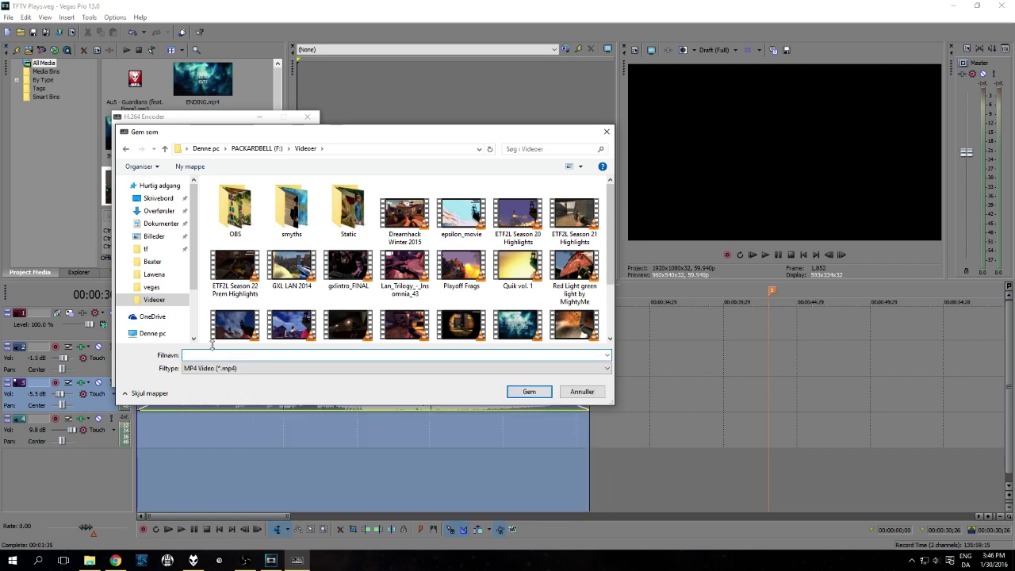
{"action": "type", "text": "test ren"}
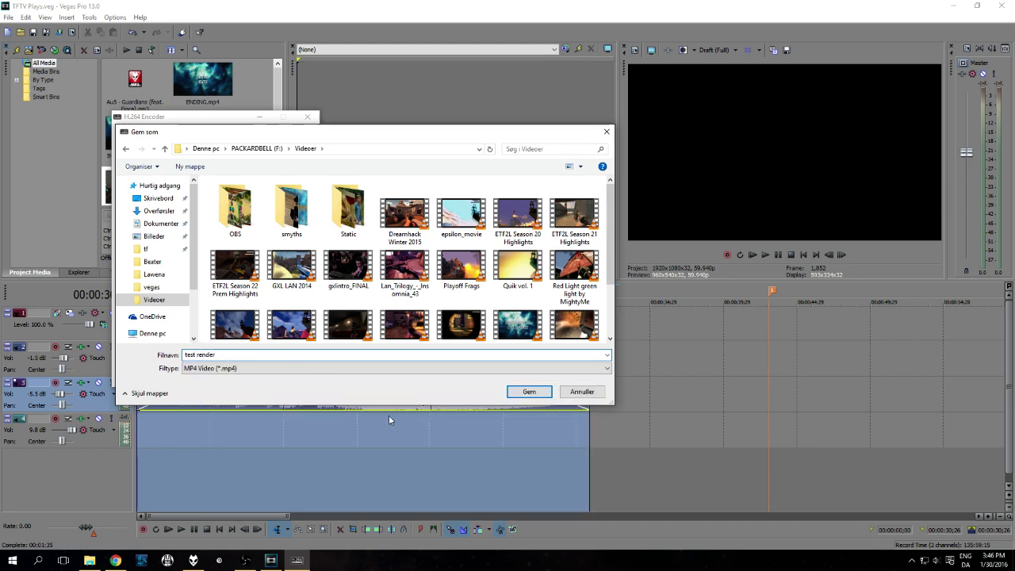
{"action": "type", "text": "der"}
{"action": "left_click", "coordinate": [529, 391]}
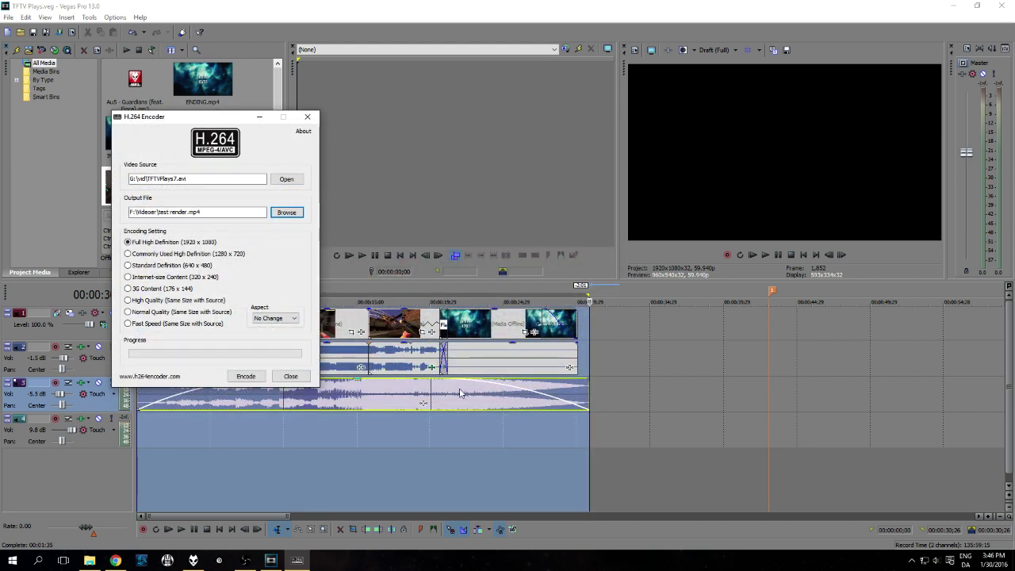
{"action": "left_click", "coordinate": [246, 375]}
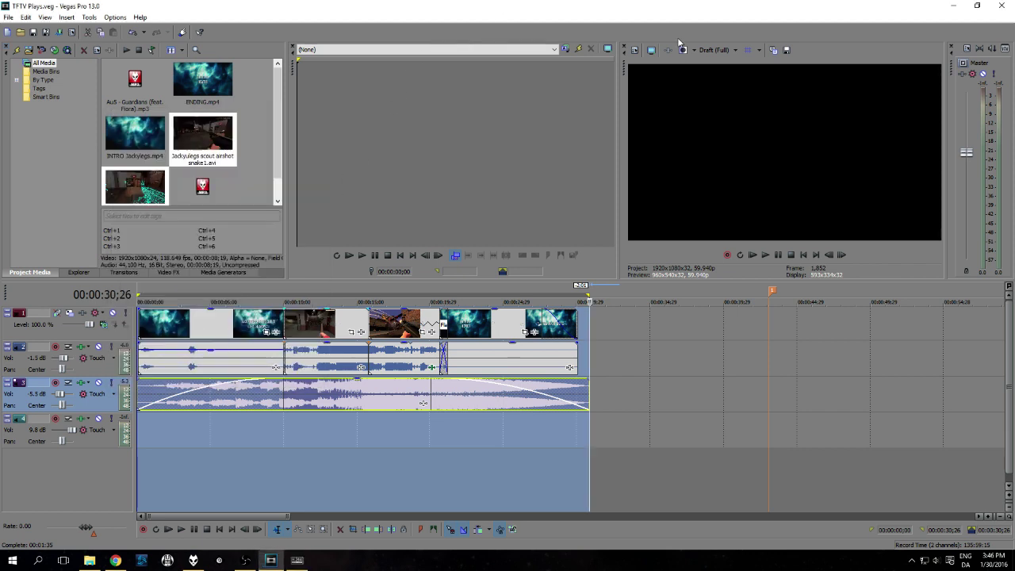
{"action": "left_click", "coordinate": [735, 52]}
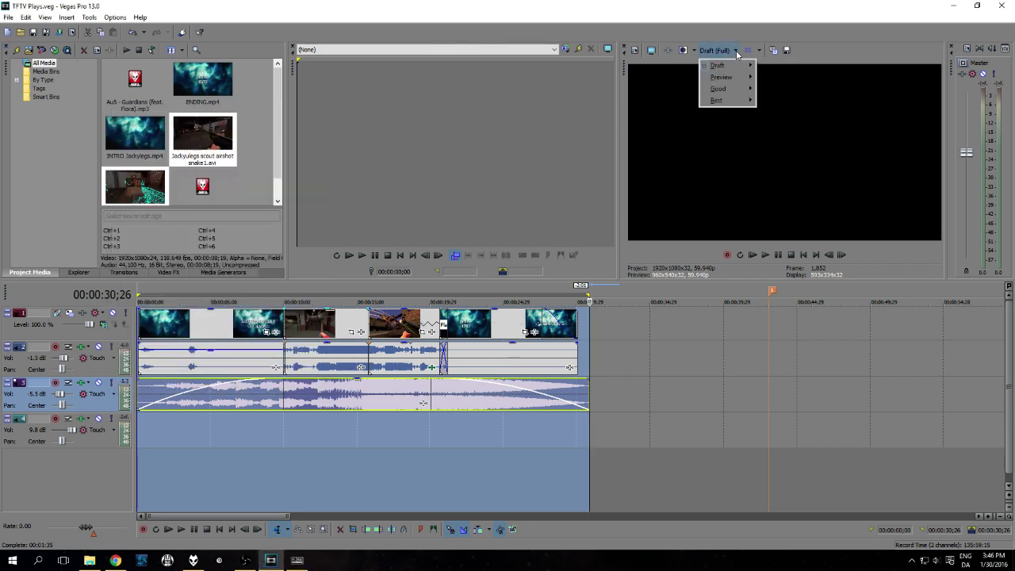
{"action": "mouse_move", "coordinate": [728, 71]}
{"action": "left_click", "coordinate": [695, 51]}
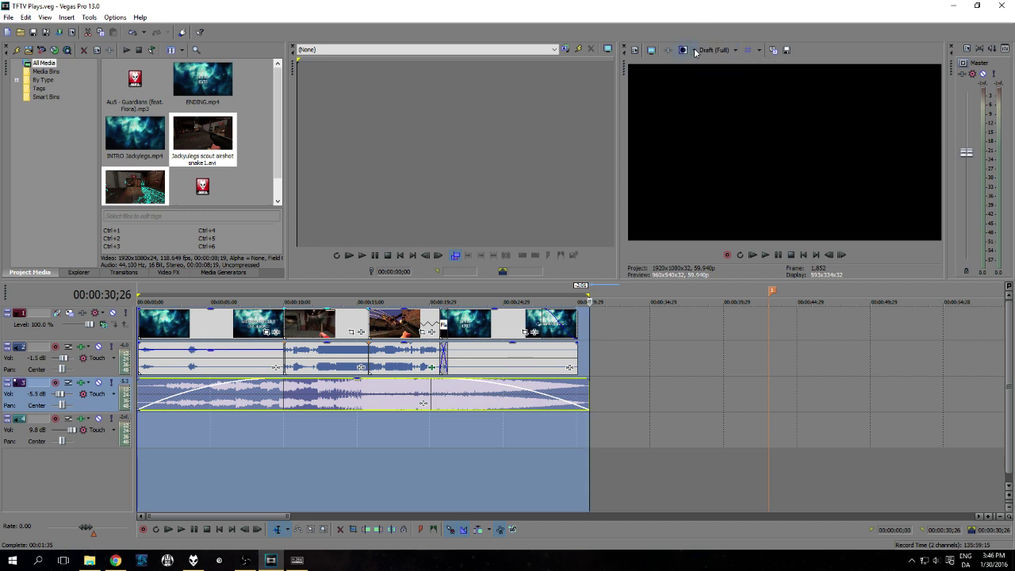
{"action": "left_click", "coordinate": [694, 51]}
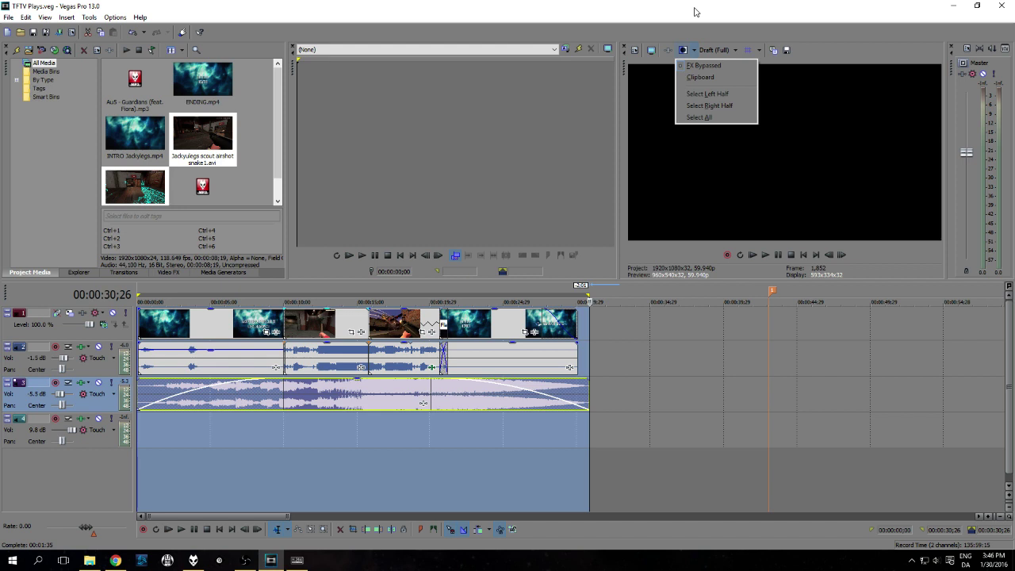
{"action": "left_click", "coordinate": [695, 14]}
{"action": "left_click", "coordinate": [758, 50]}
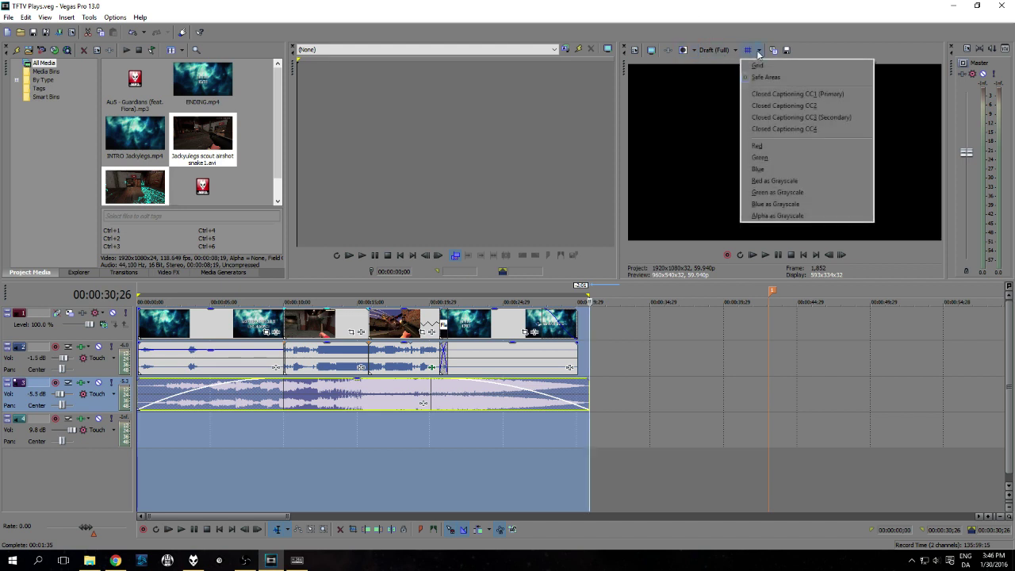
{"action": "left_click", "coordinate": [758, 53]}
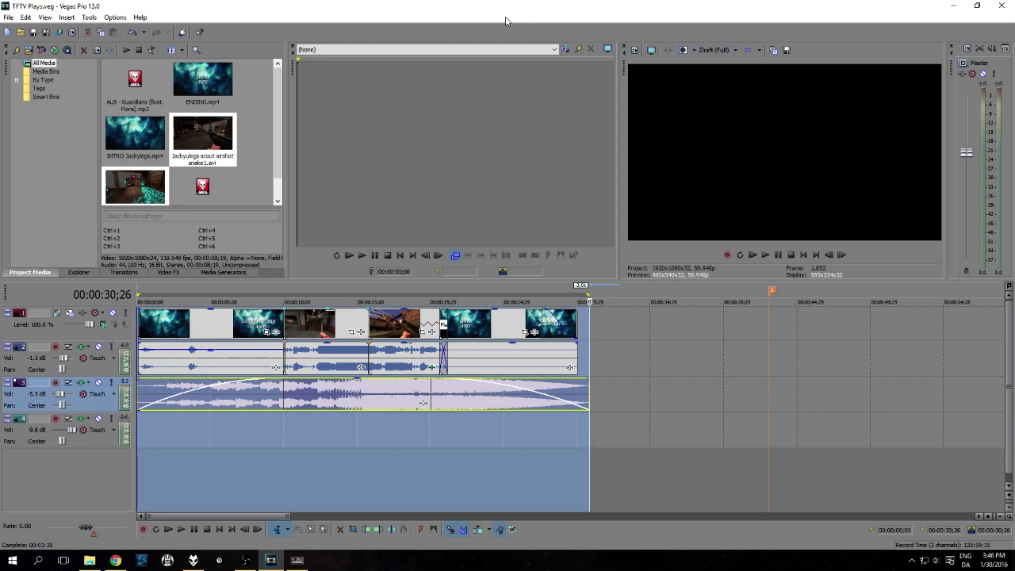
- Clear the timeline selection, delete the orange marker beyond the end of the clips, and save the Vegas project
{"action": "left_click", "coordinate": [587, 339]}
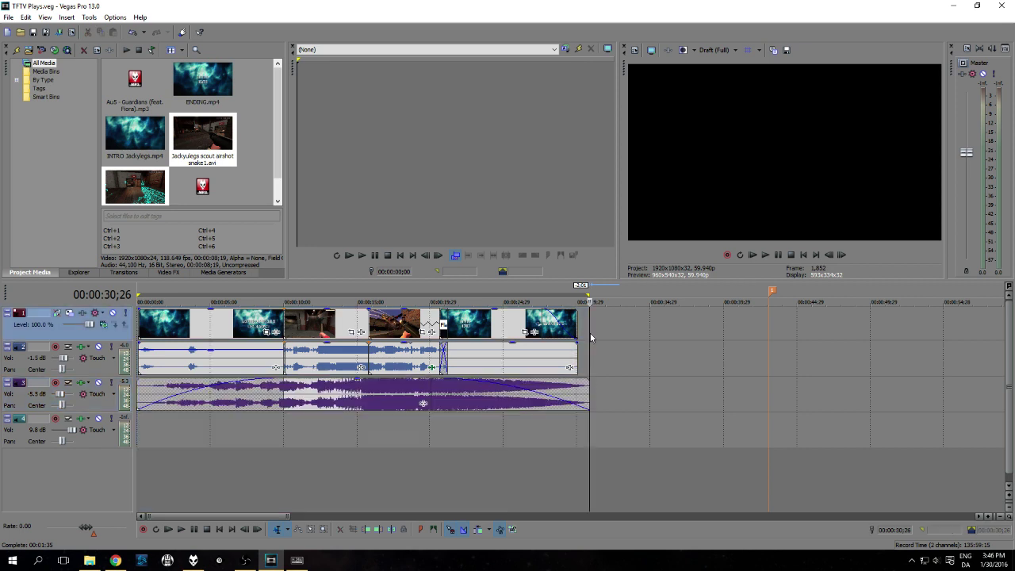
{"action": "right_click", "coordinate": [771, 290]}
{"action": "left_click", "coordinate": [794, 326]}
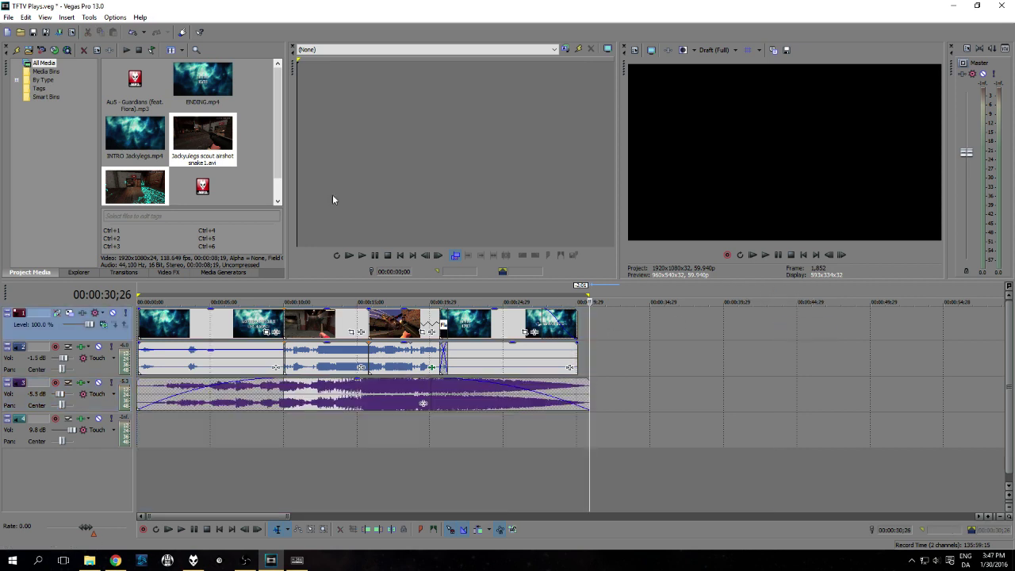
{"action": "left_click", "coordinate": [36, 39]}
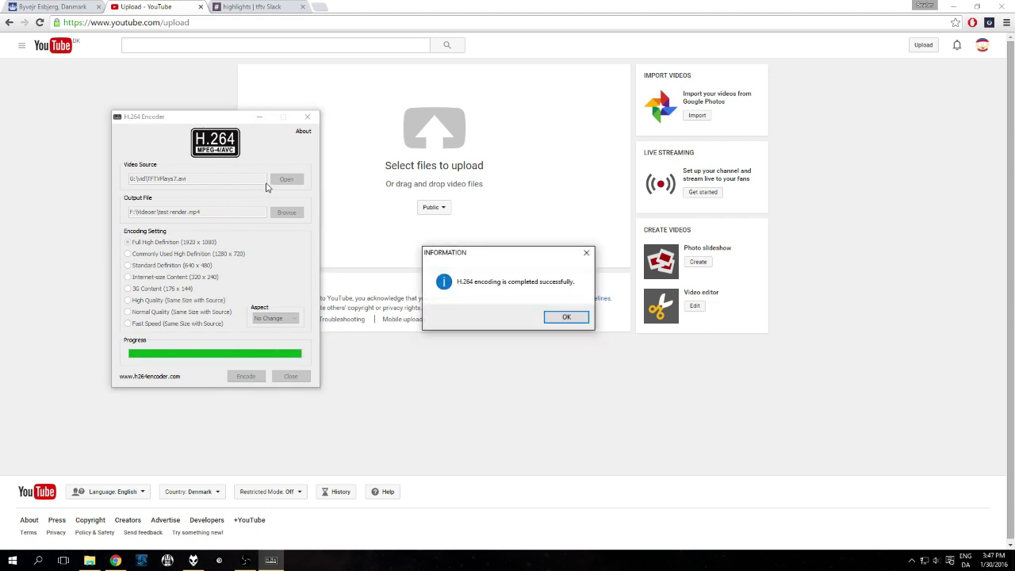
- Dismiss the encoder's completion message and open the Videoer folder on PACKARDBELL (F:) in File Explorer
{"action": "left_click", "coordinate": [564, 316]}
{"action": "key", "text": "alt+Tab"}
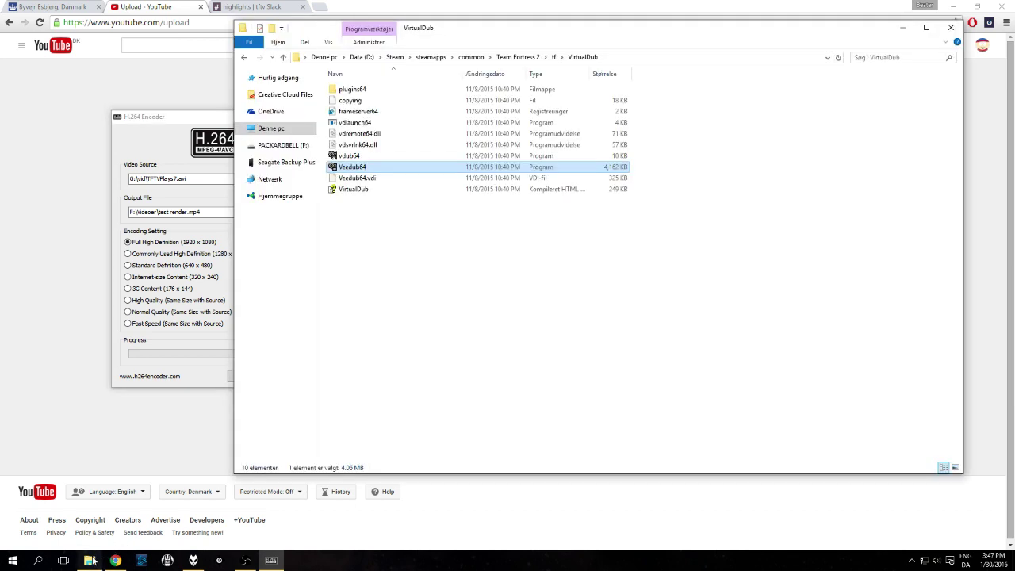
{"action": "left_click", "coordinate": [273, 132]}
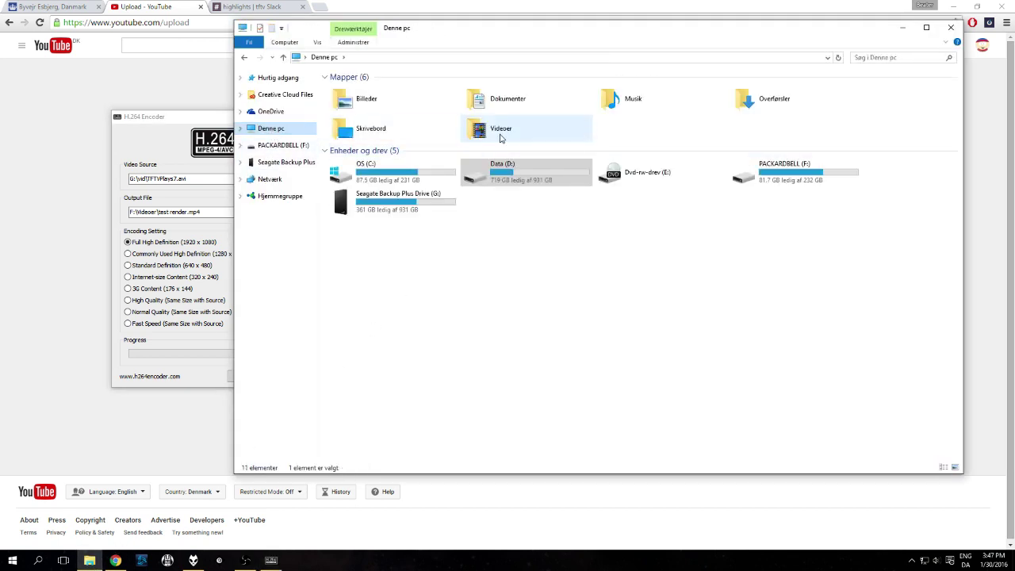
{"action": "double_click", "coordinate": [785, 170]}
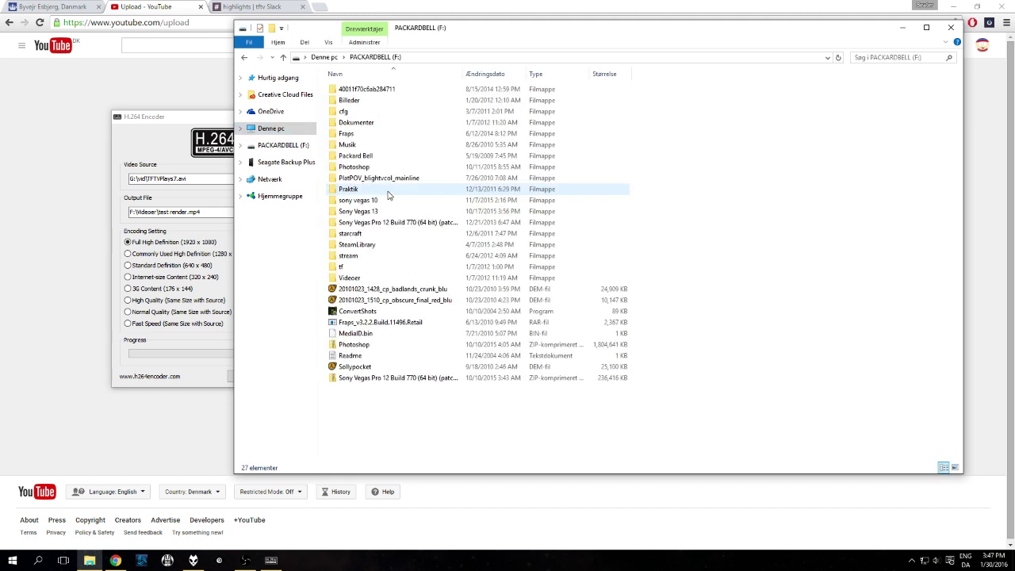
{"action": "double_click", "coordinate": [362, 279]}
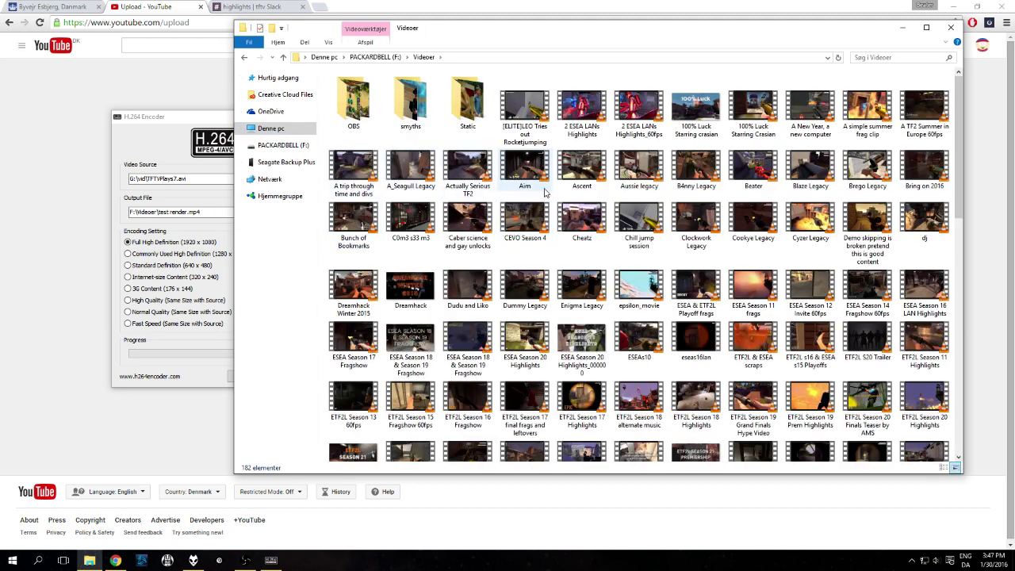
- Find test render in the folder, watch it full screen in VLC, and close the player
{"action": "left_click", "coordinate": [585, 286]}
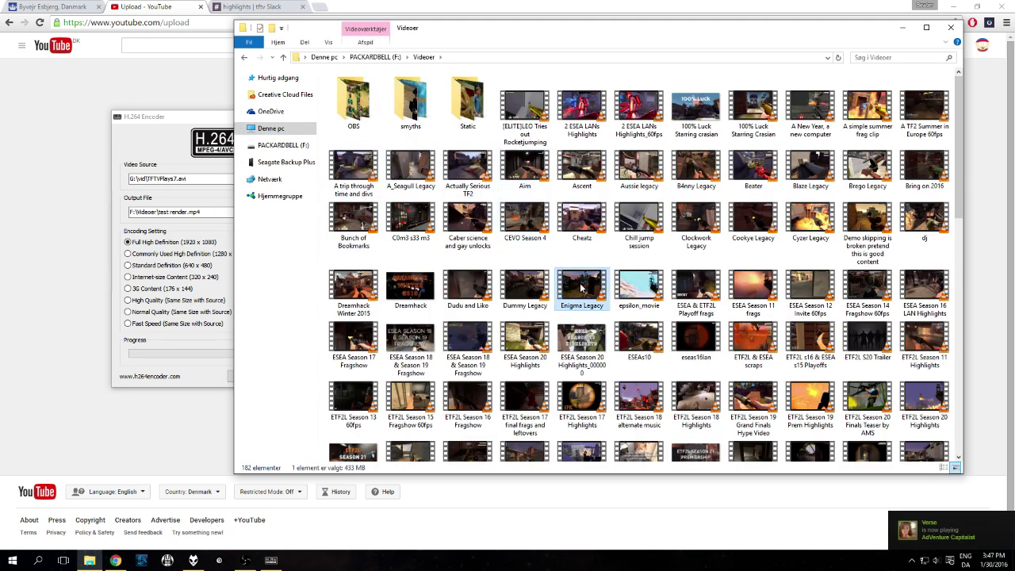
{"action": "key", "text": "t"}
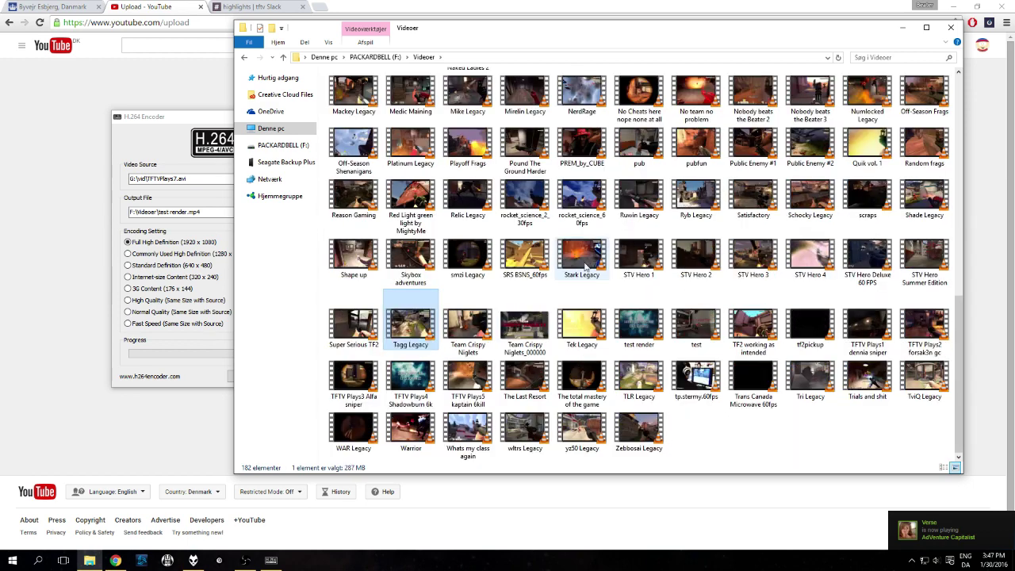
{"action": "double_click", "coordinate": [644, 338]}
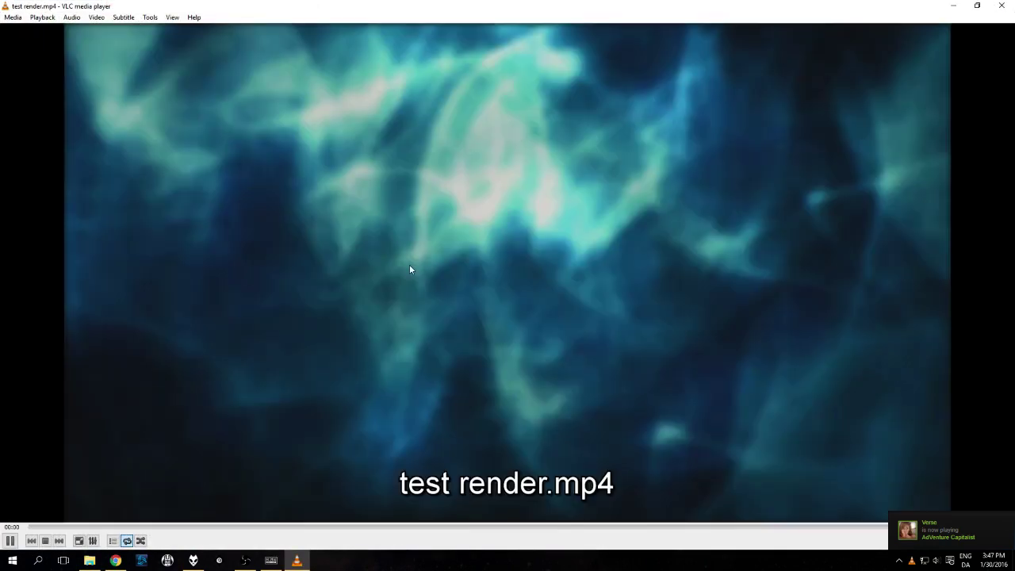
{"action": "double_click", "coordinate": [428, 267]}
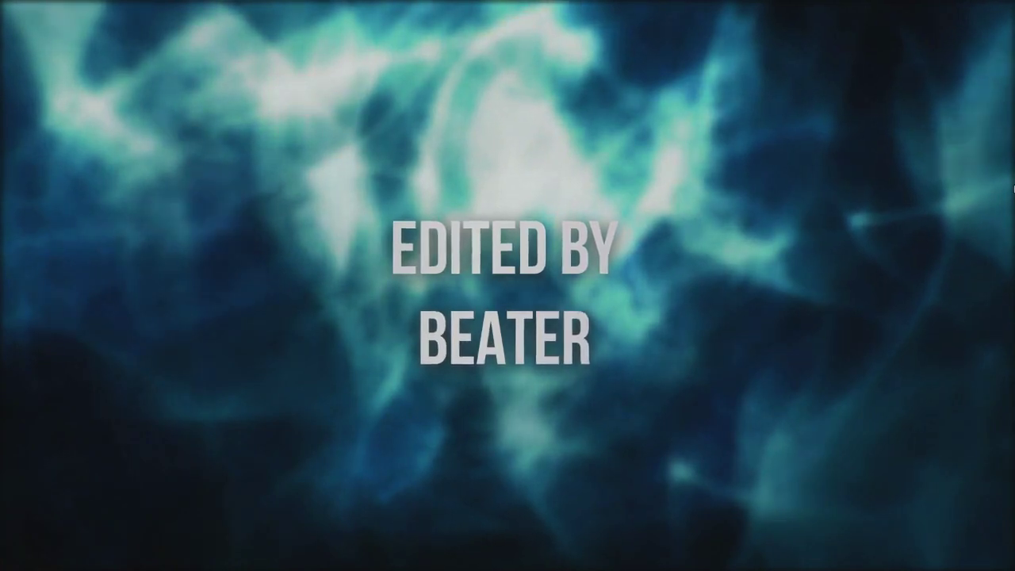
{"action": "key", "text": "Escape"}
{"action": "left_click", "coordinate": [1001, 6]}
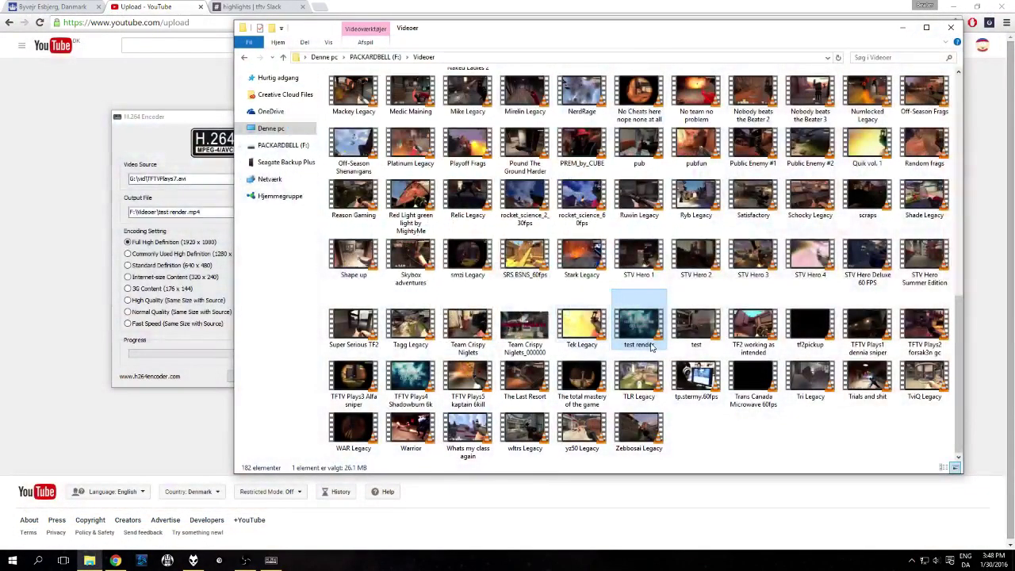
- Return to the YouTube upload page and upload the test render video from the Videoer folder on PACKARDBELL (F:)
{"action": "left_click", "coordinate": [58, 222]}
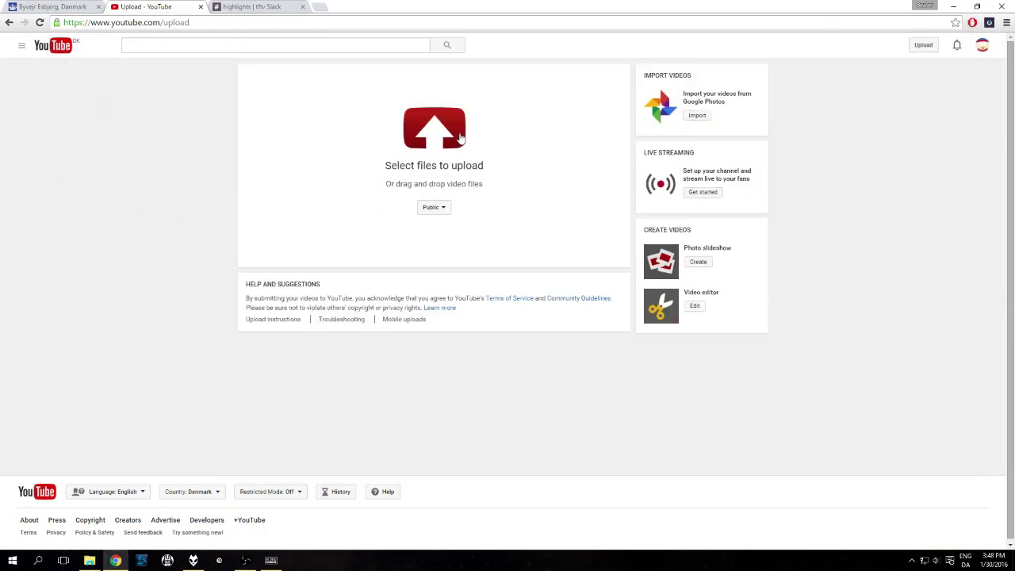
{"action": "left_click", "coordinate": [574, 140]}
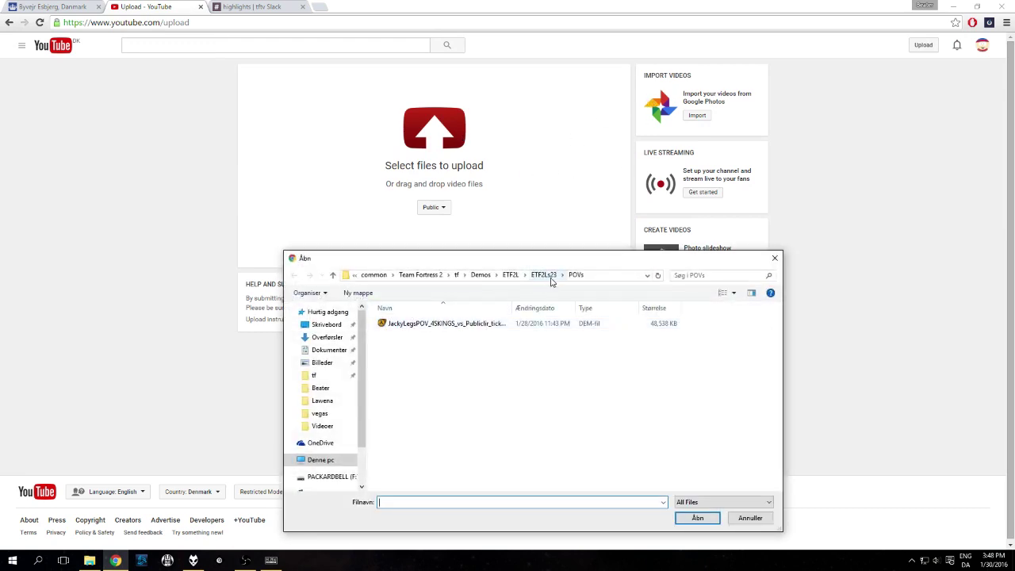
{"action": "left_click", "coordinate": [322, 425]}
{"action": "left_click", "coordinate": [457, 416]}
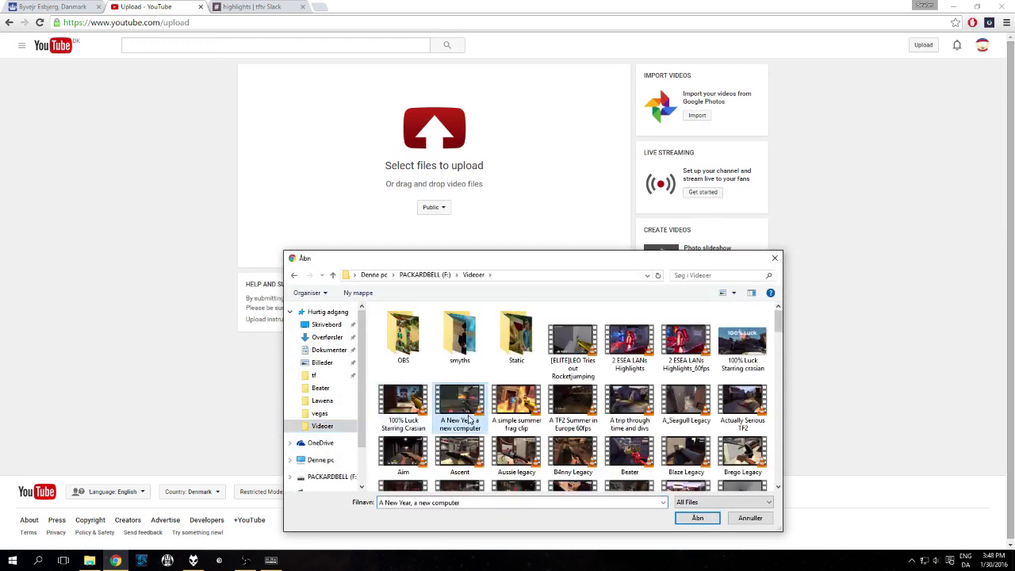
{"action": "scroll", "coordinate": [476, 410], "scroll_direction": "down", "scroll_amount": 2}
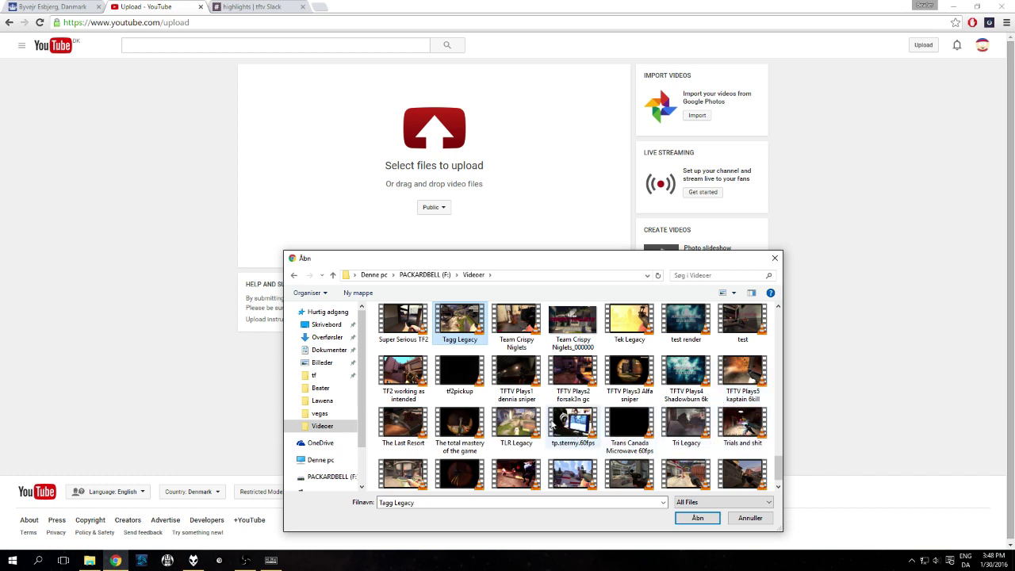
{"action": "key", "text": "Right"}
{"action": "key", "text": "Right"}
{"action": "key", "text": "Right"}
{"action": "key", "text": "Right"}
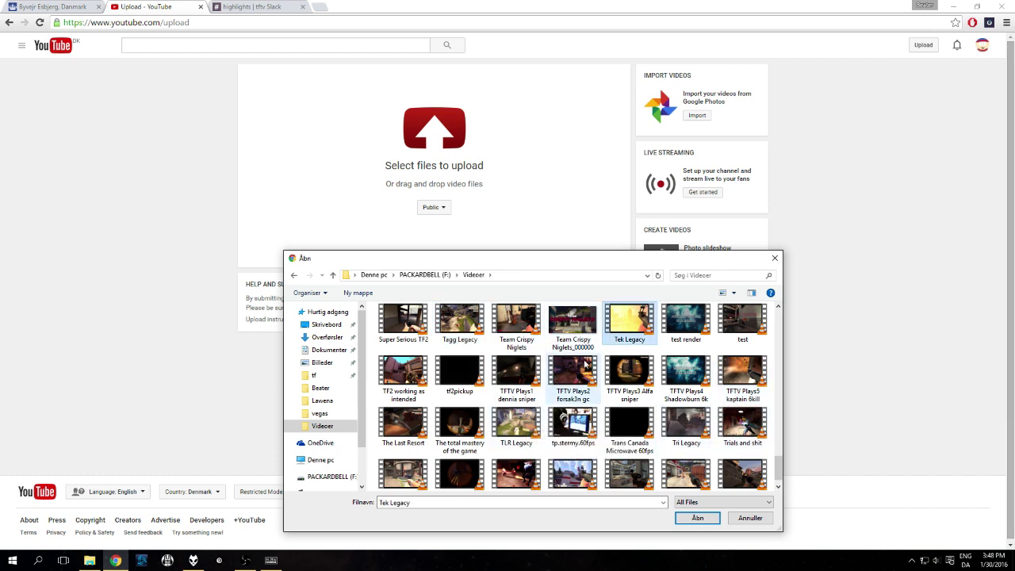
{"action": "key", "text": "Return"}
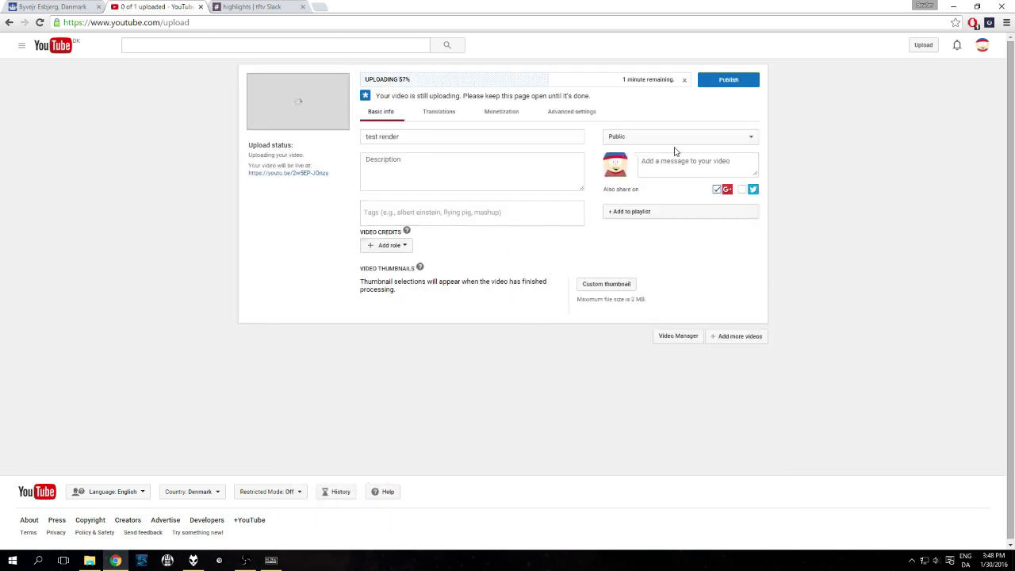
- Set the uploaded video's privacy to Unlisted and enter "The finished product" as its description
{"action": "left_click", "coordinate": [402, 245]}
{"action": "left_click", "coordinate": [404, 246]}
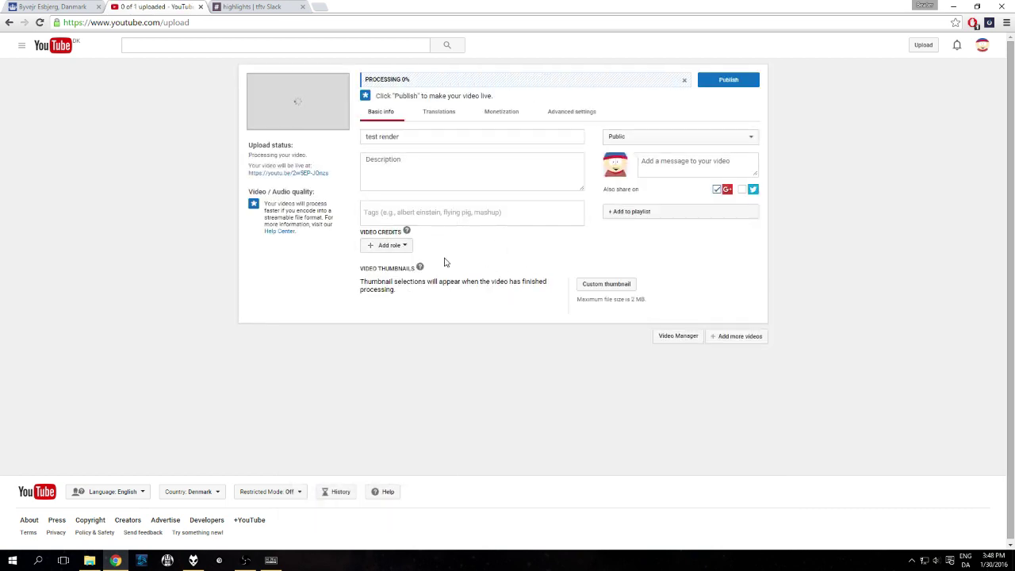
{"action": "left_click", "coordinate": [640, 140]}
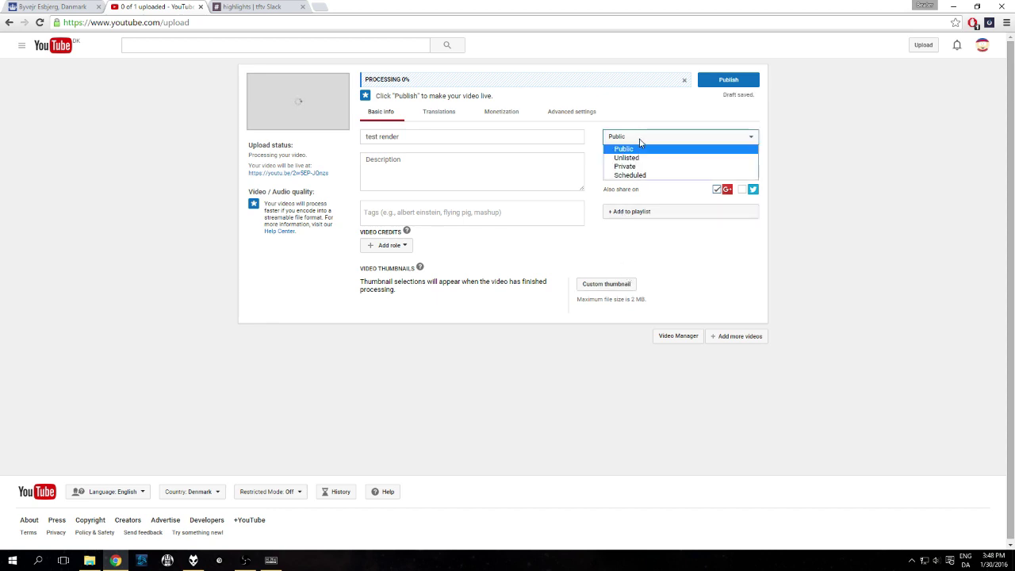
{"action": "left_click", "coordinate": [634, 158]}
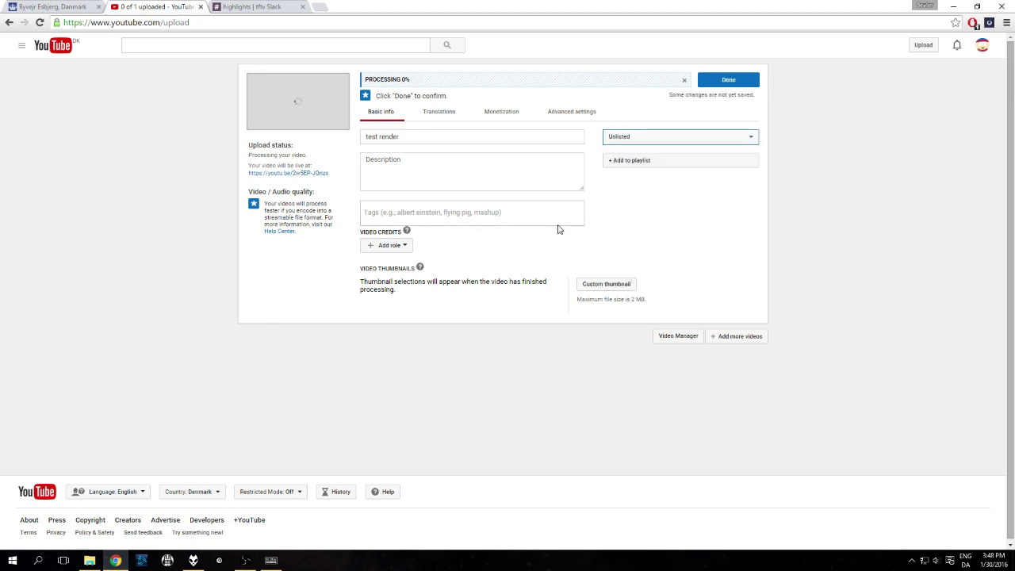
{"action": "left_click", "coordinate": [410, 159]}
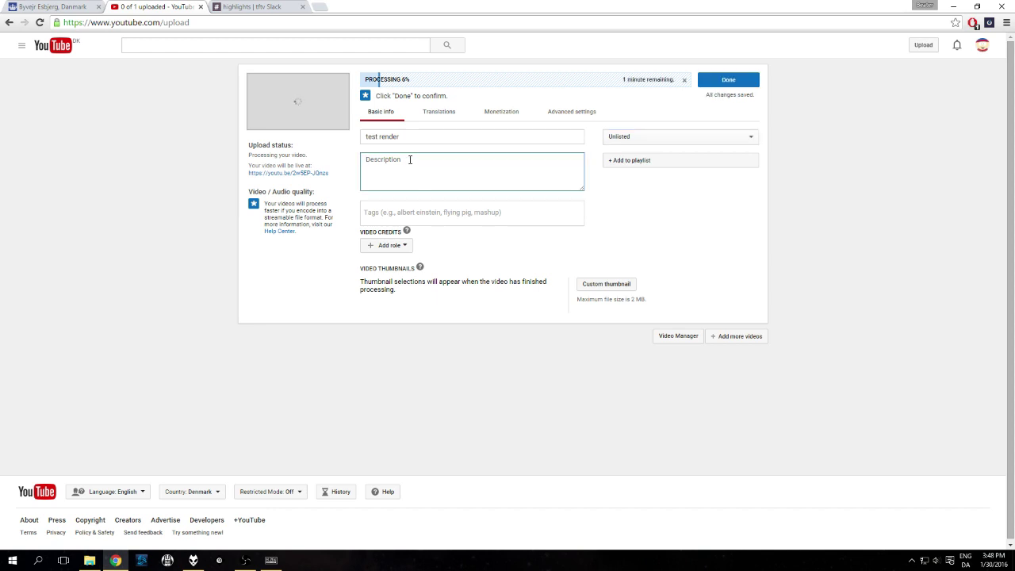
{"action": "type", "text": "T"}
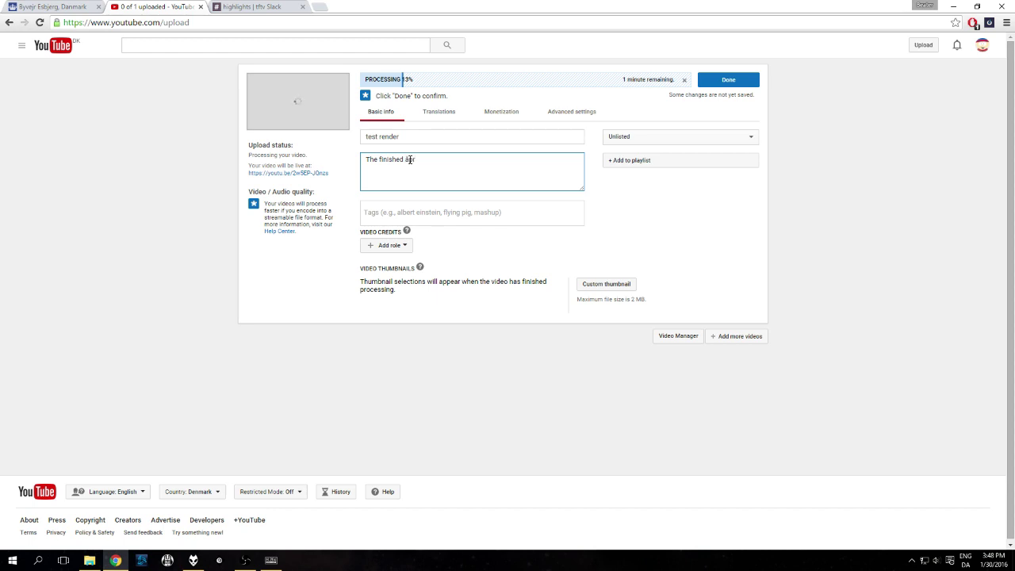
{"action": "type", "text": "he finished product"}
{"action": "left_click", "coordinate": [245, 559]}
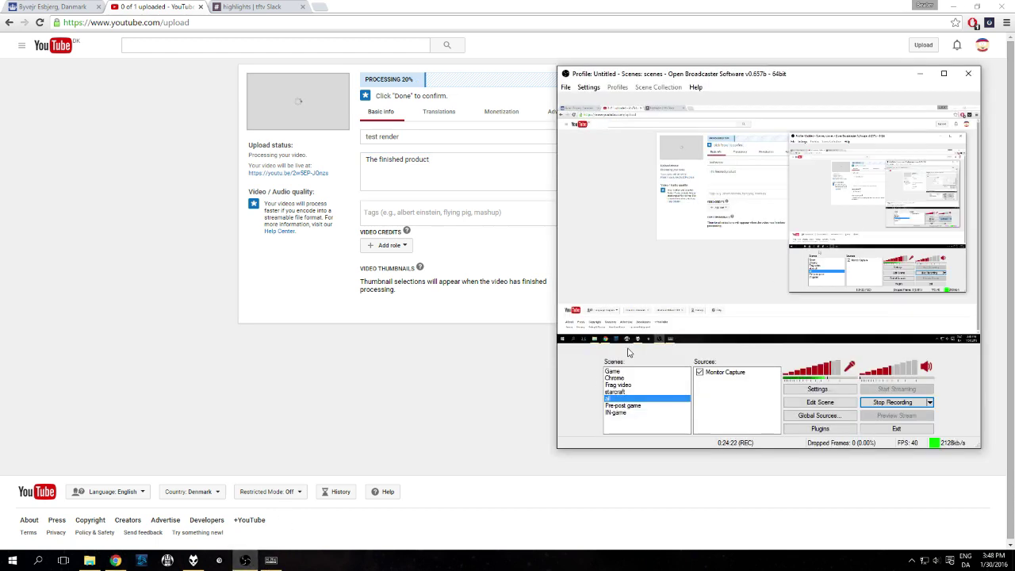